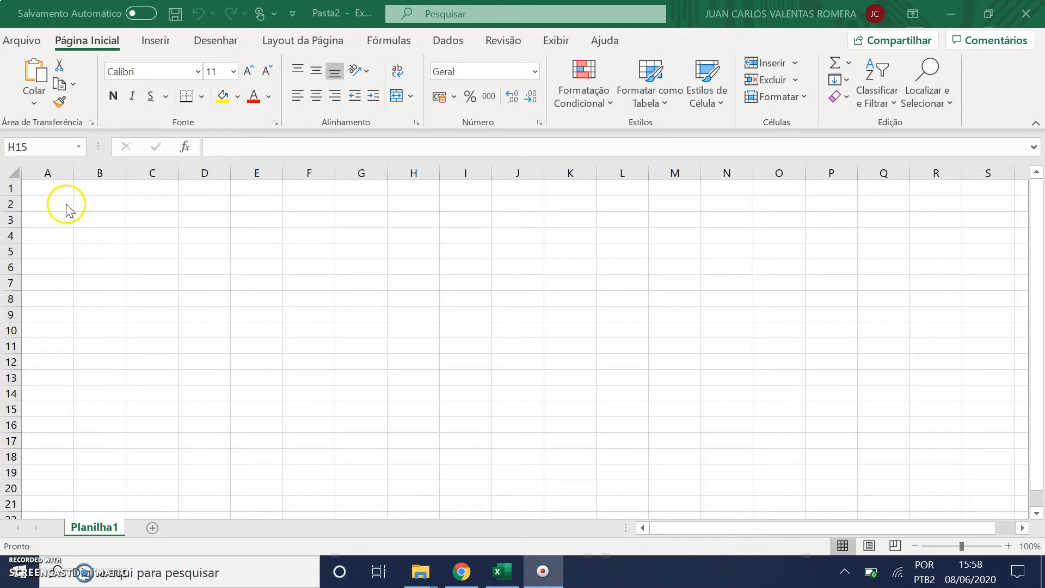
Enter the headings "fórmulas" in cell A1 and "Funções" in cell B1.
click(385, 43)
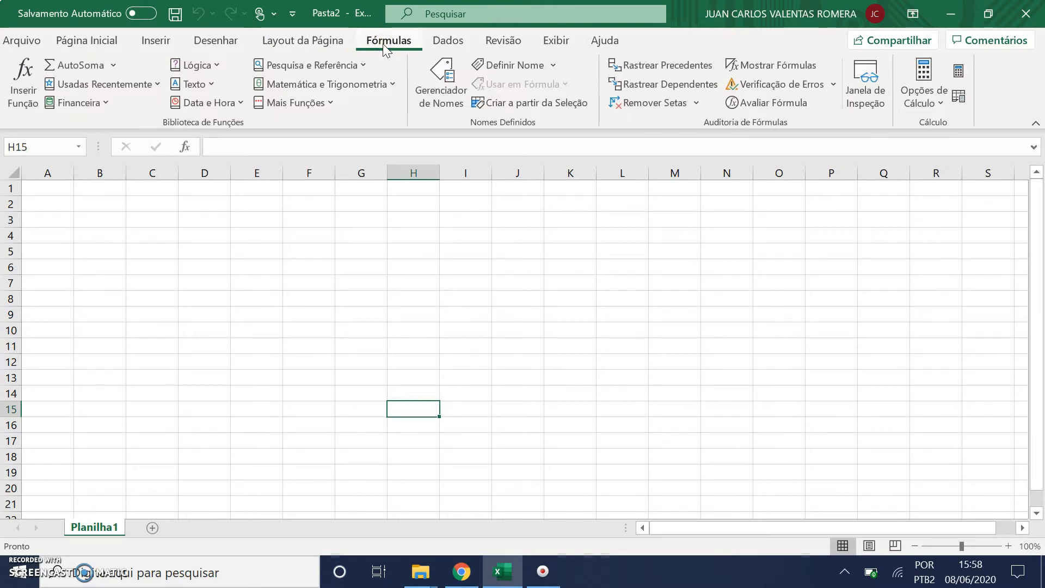
click(43, 107)
click(66, 186)
text(f)
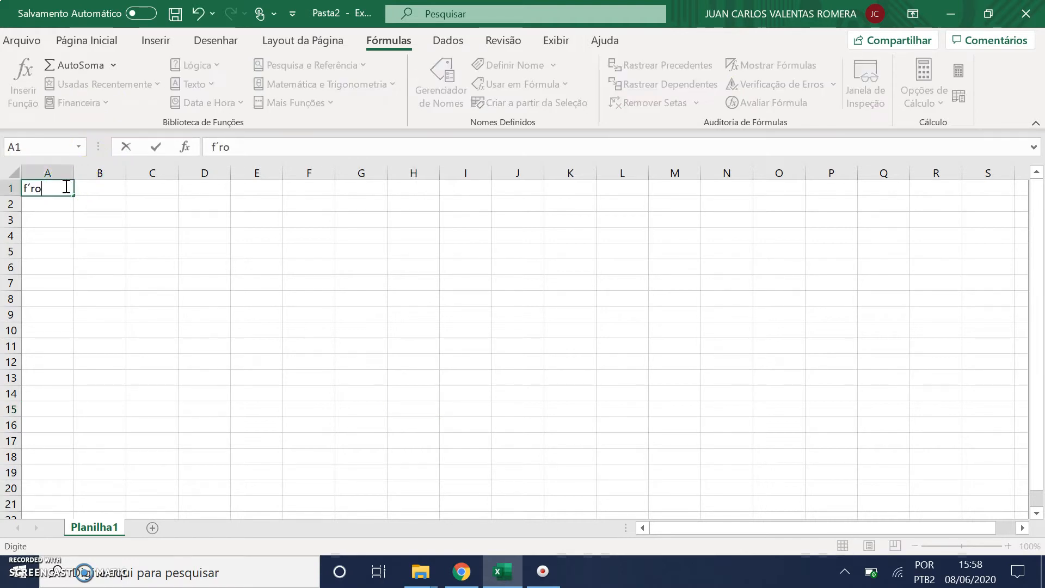
text(órmulas)
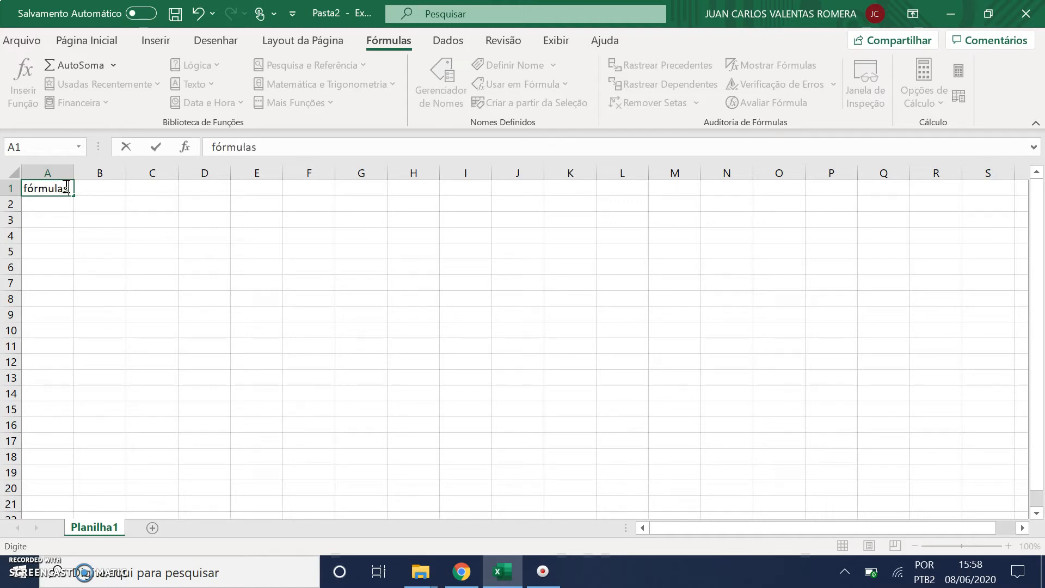
key(Tab)
text(Funçõe)
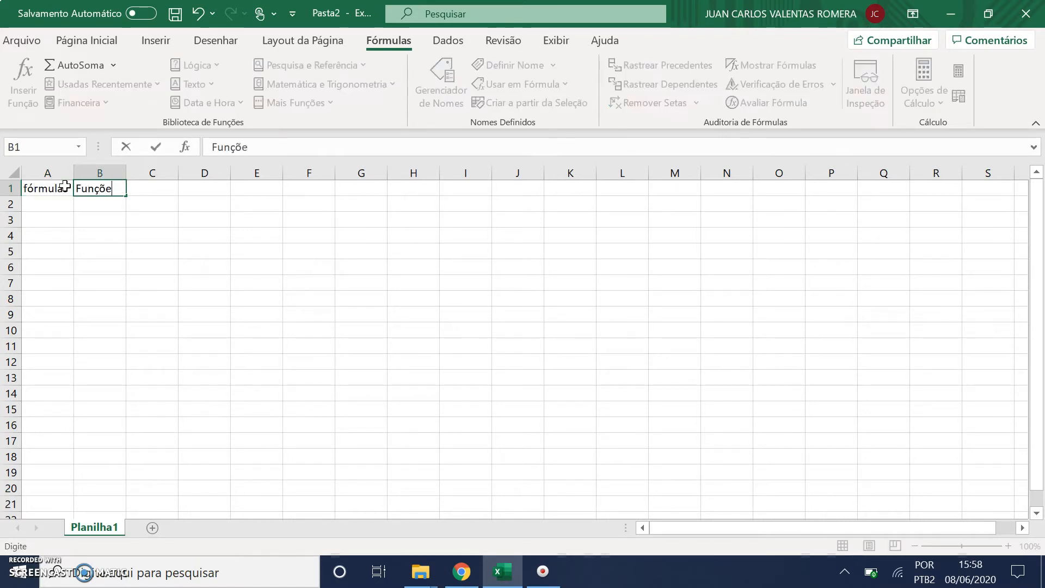
text(ss)
key(BackSpace)
key(Return)
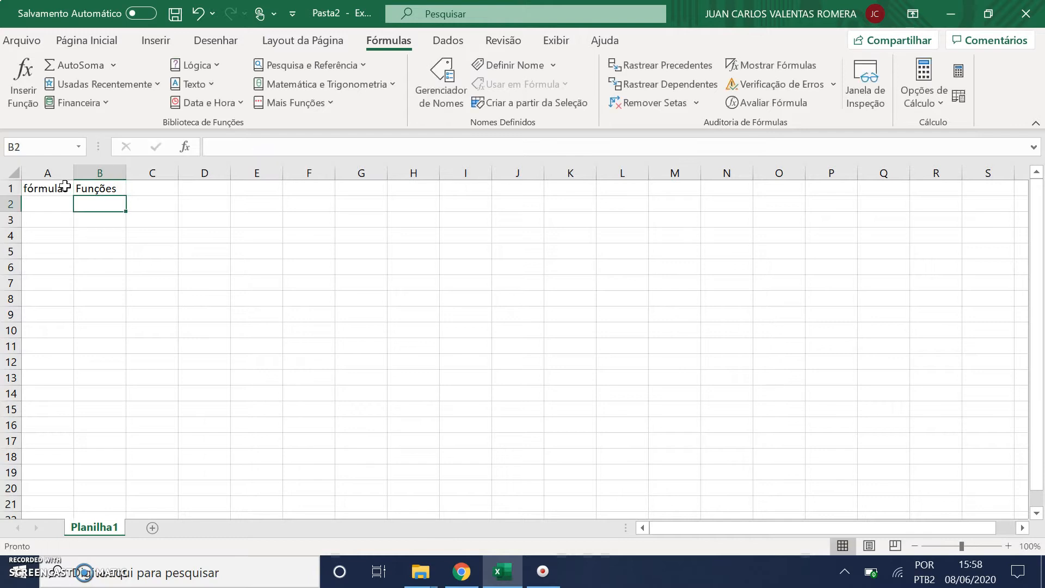
Enter the text "h² = c²+c²" in cell A2 under the fórmulas heading.
click(49, 203)
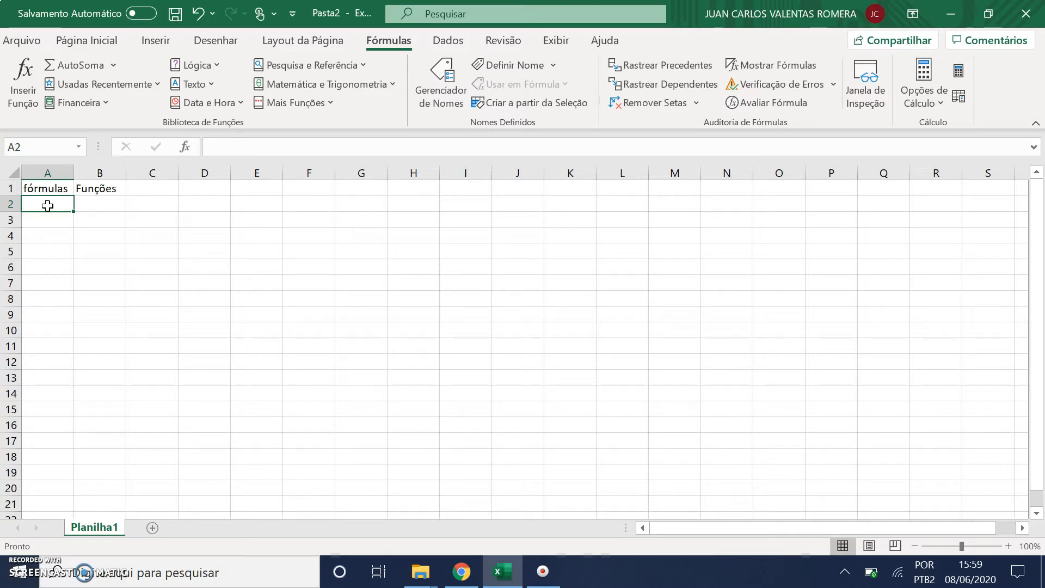
text(h² = c²+c²)
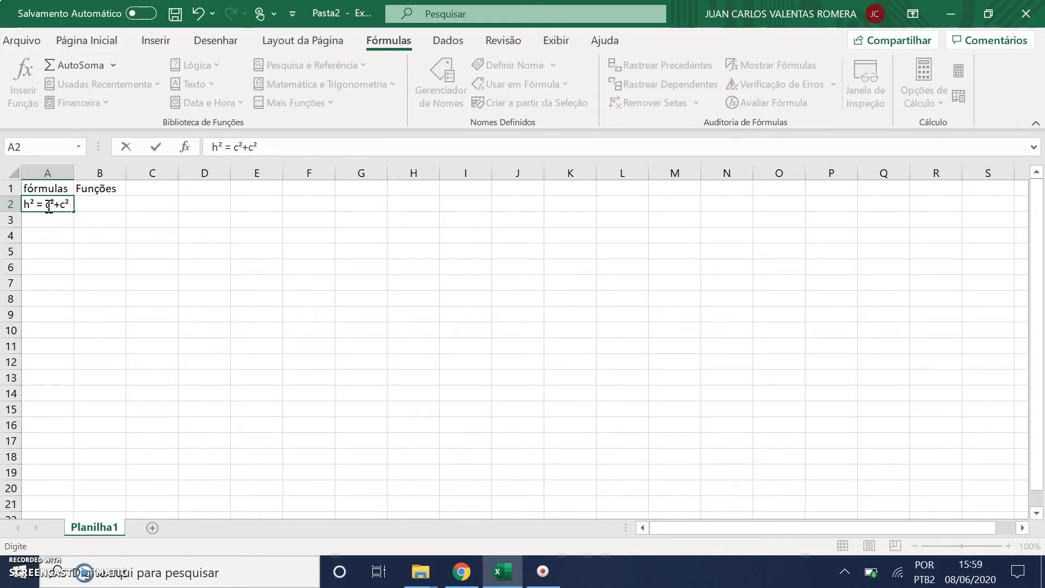
key(Return)
click(48, 205)
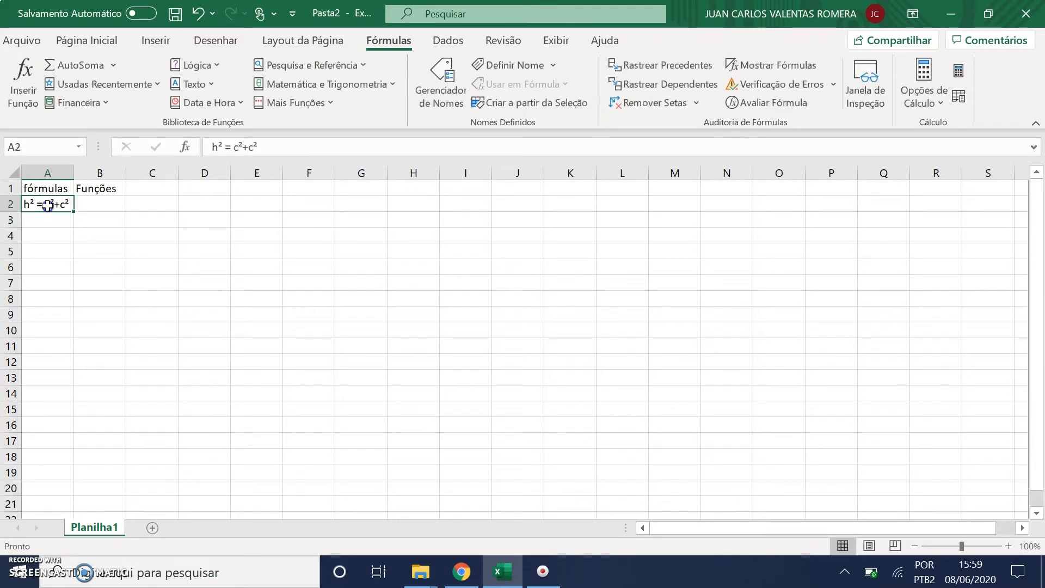
scroll(72, 227, up, 6)
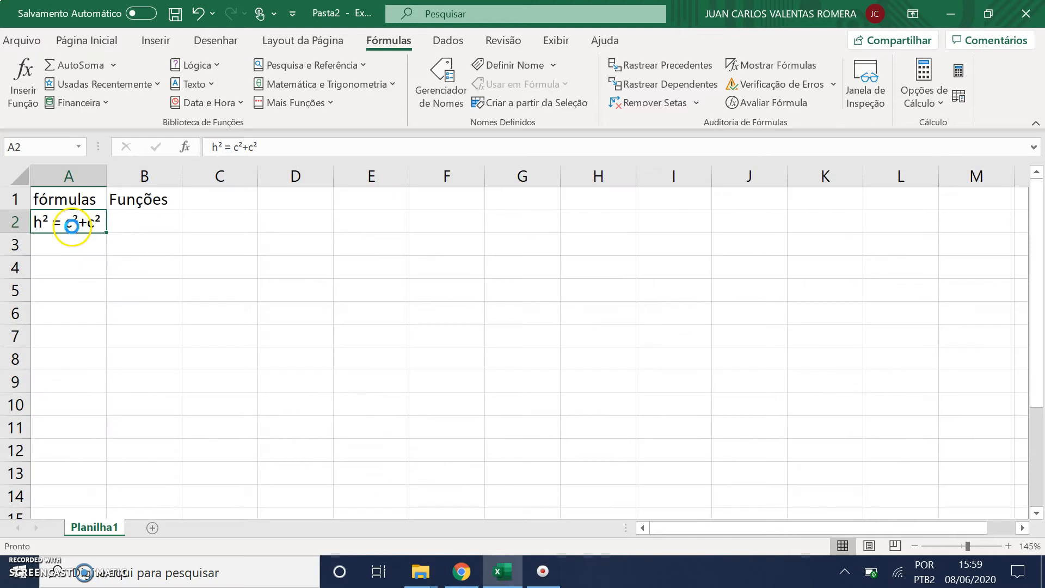
scroll(73, 238, up, 1)
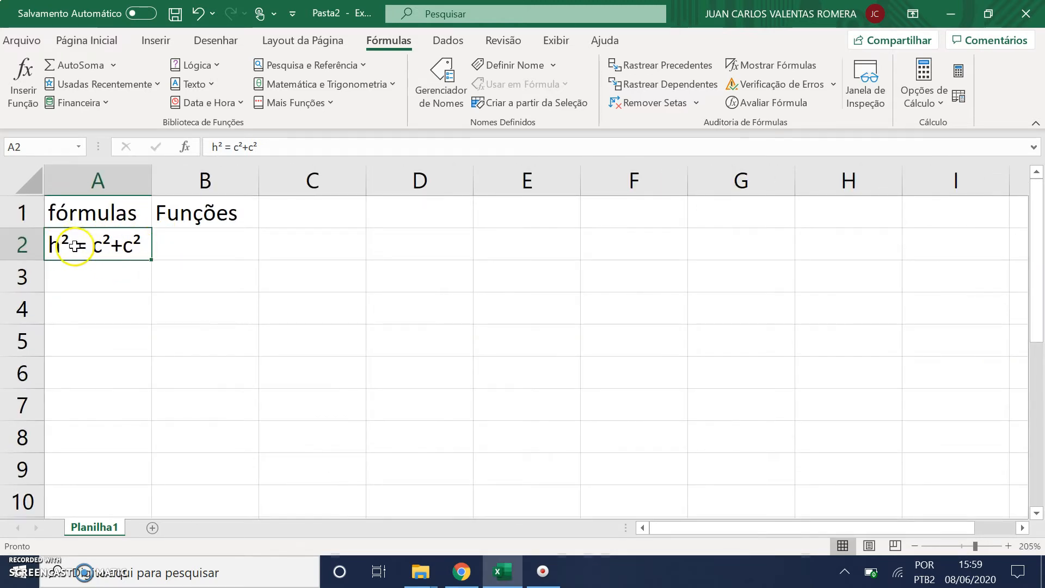
List "Somar" in B2 and "Multiplicar" in B3 under the Funções heading, and widen column B to fit.
click(171, 247)
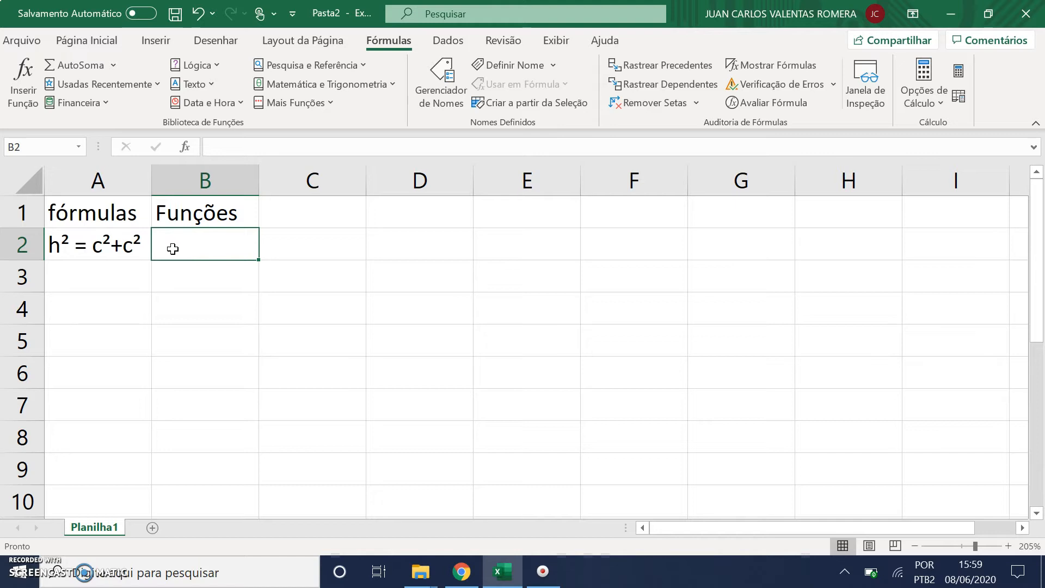
text(Som )
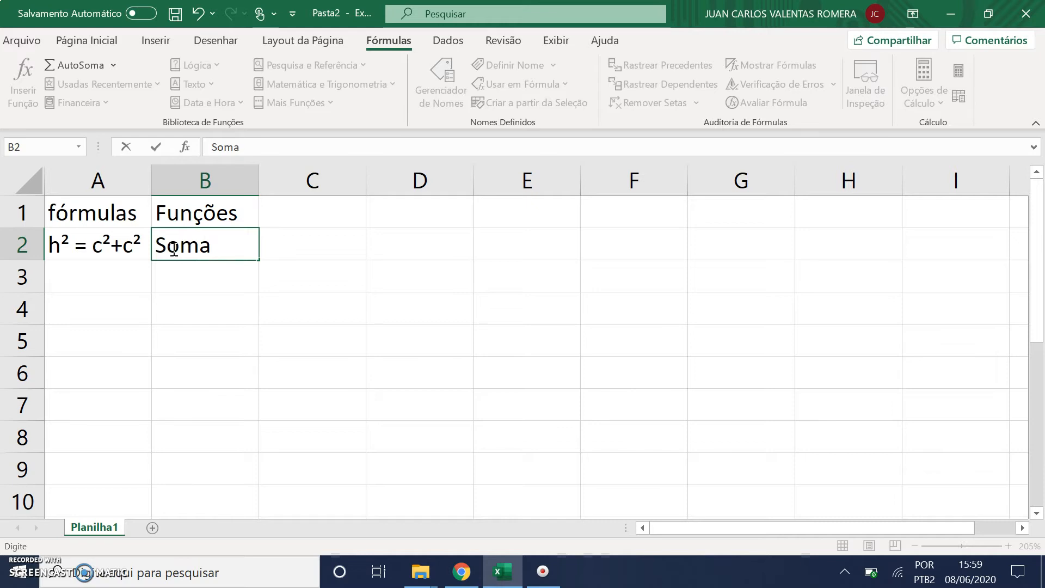
text(r)
key(Return)
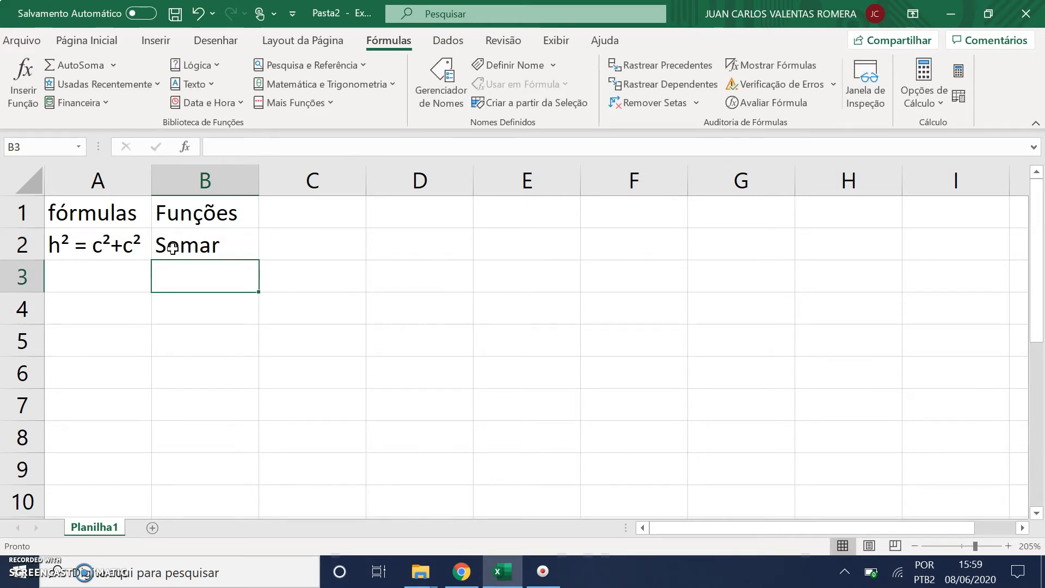
text(Mut)
key(BackSpace)
text(ltiplicar)
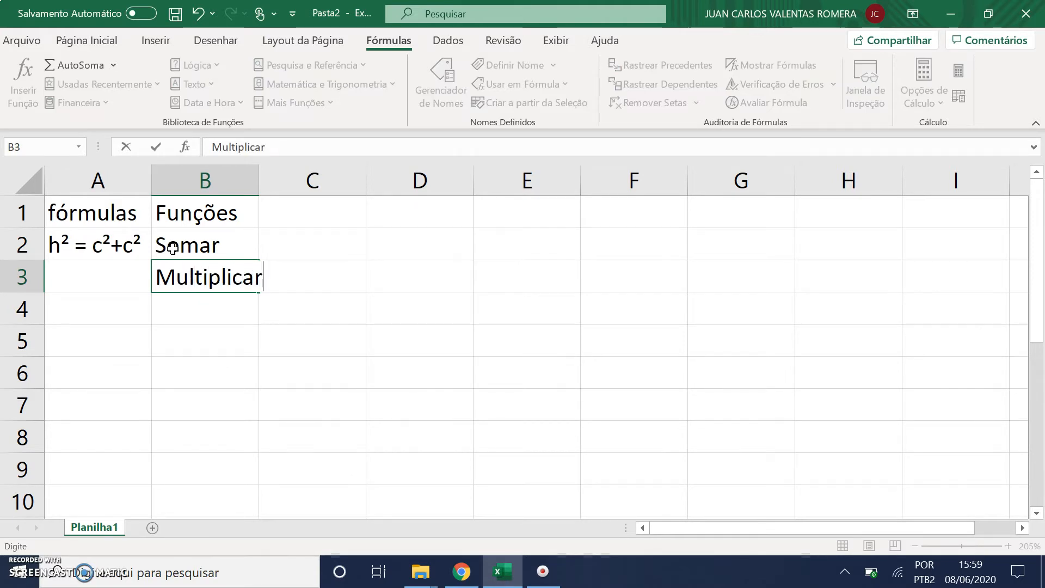
key(Return)
drag(258, 190, 255, 188)
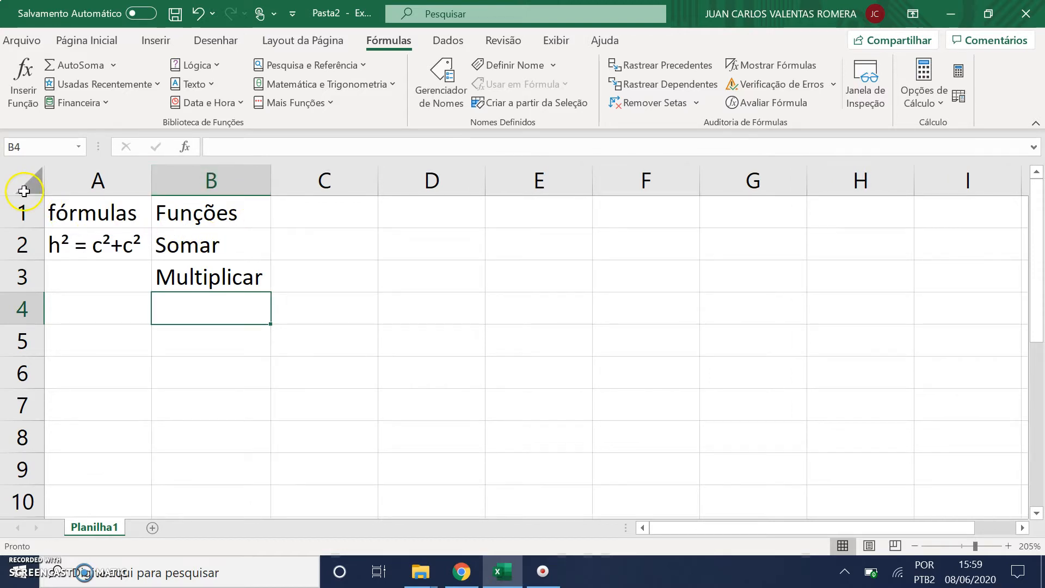
Browse the complete function list in the Tudo category for cell C1 and leave without inserting a function.
click(348, 215)
drag(349, 215, 366, 316)
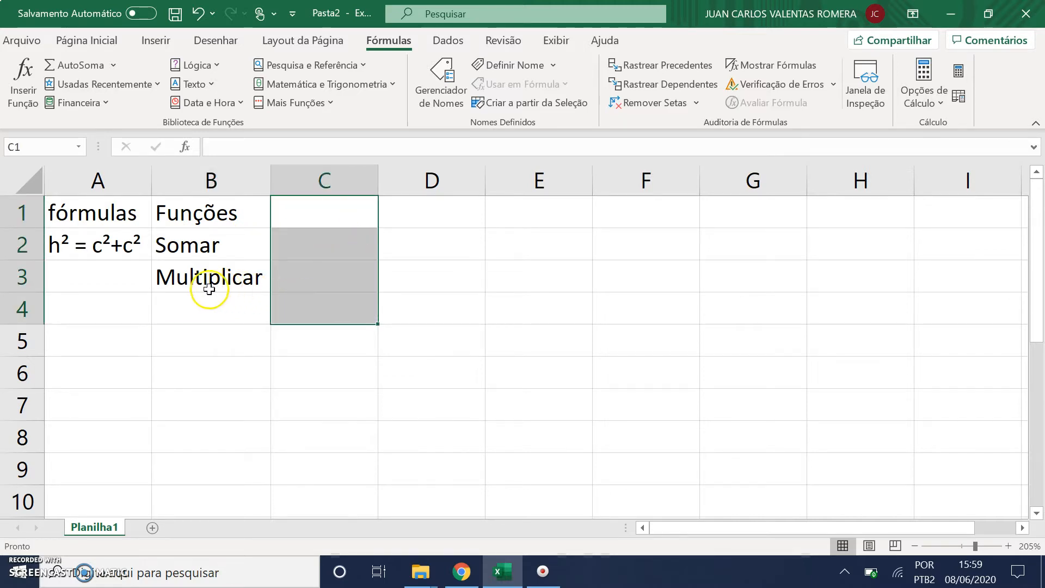
click(203, 279)
drag(319, 221, 313, 277)
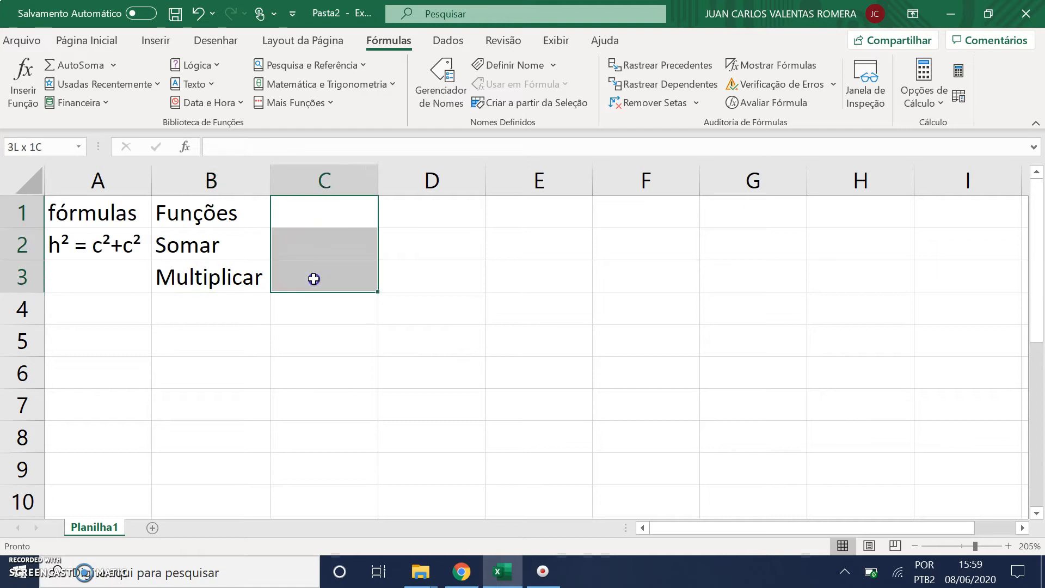
click(27, 80)
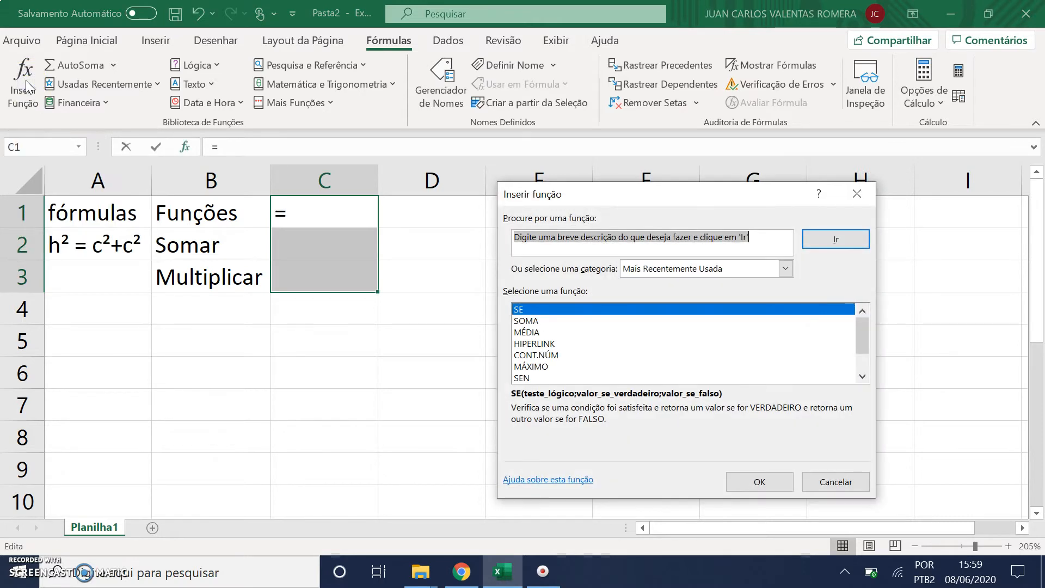
drag(858, 329, 847, 336)
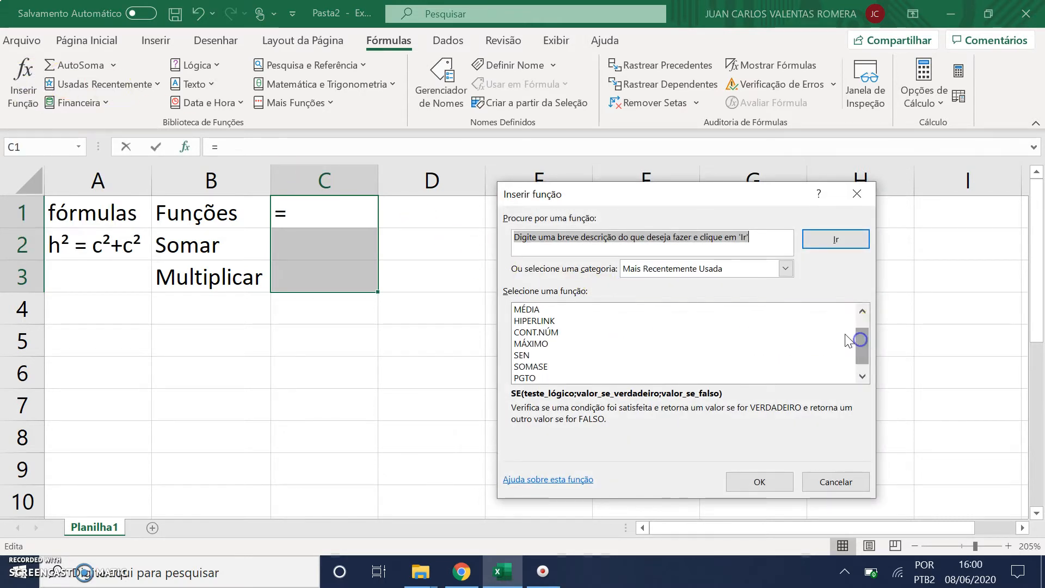
click(742, 269)
click(644, 295)
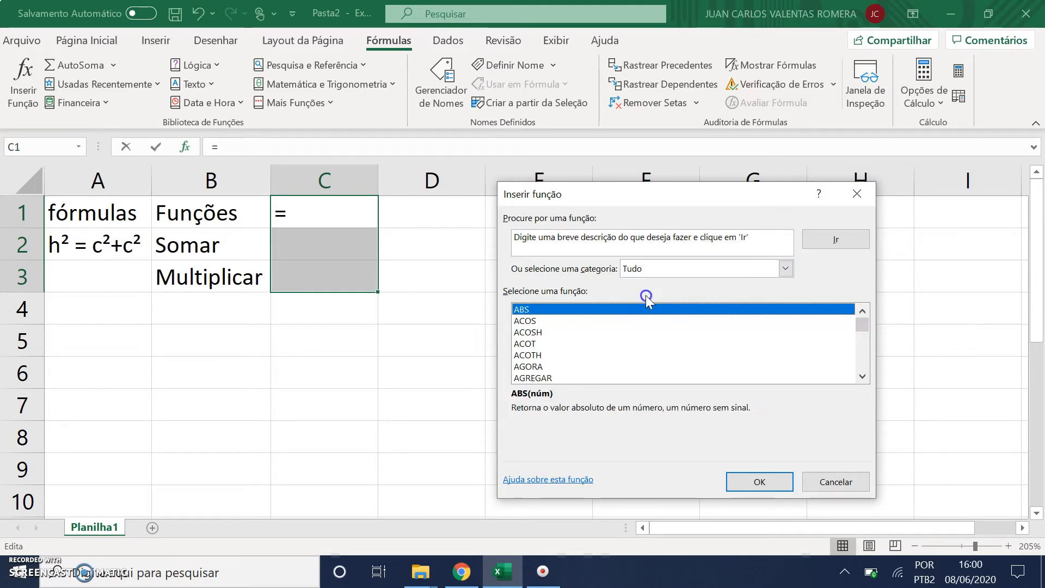
drag(861, 326, 836, 387)
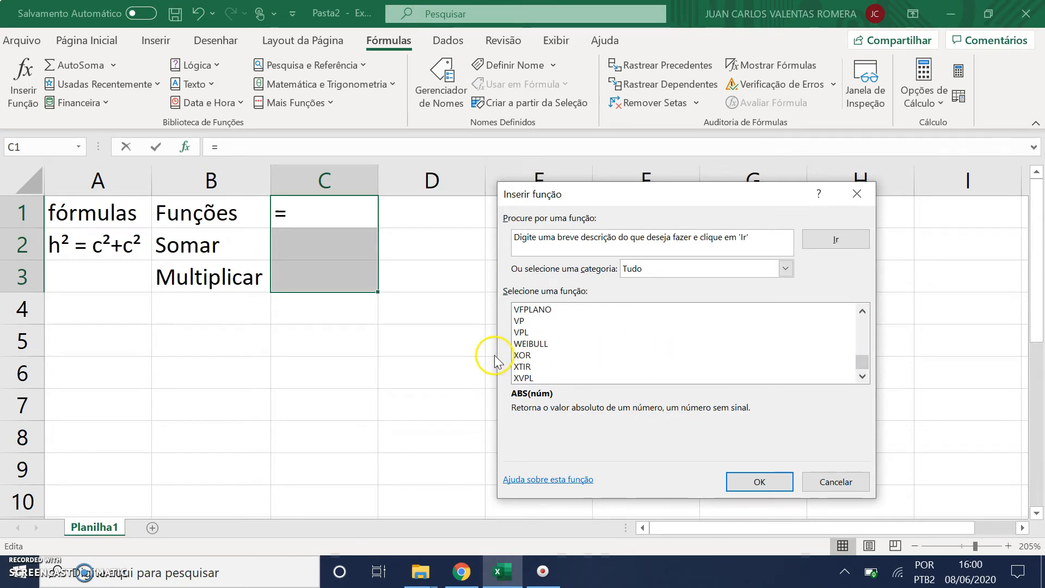
click(817, 483)
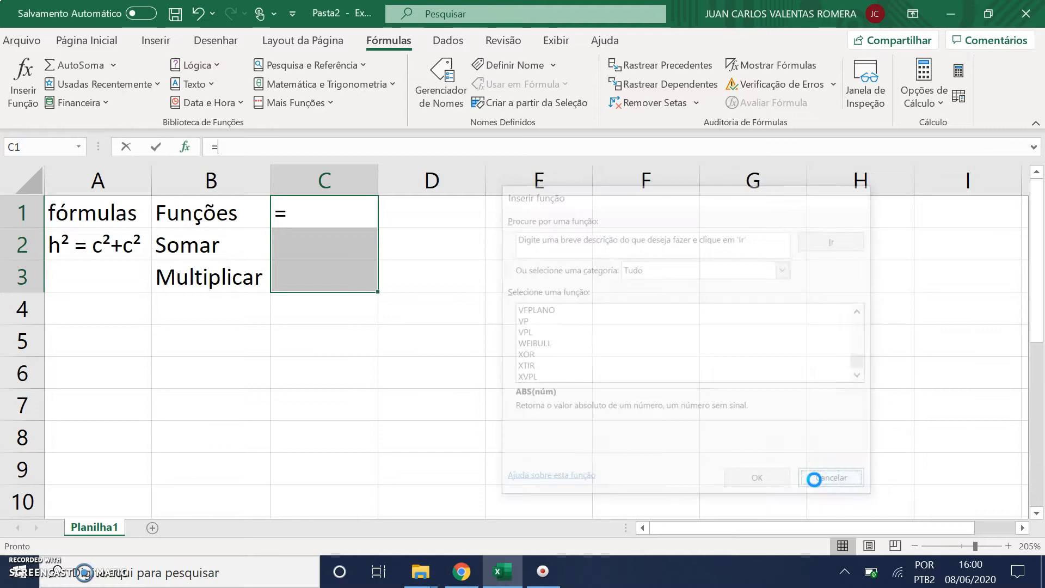
click(170, 256)
click(108, 255)
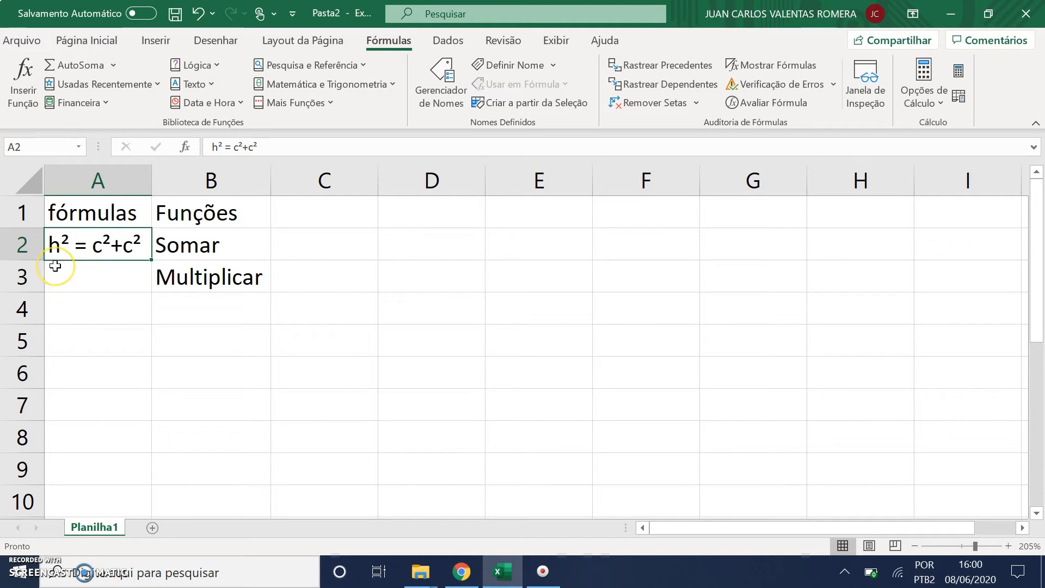
Fill cells D1 to D5 with the numbers 5, 4, 3, 2 and 1.
click(436, 210)
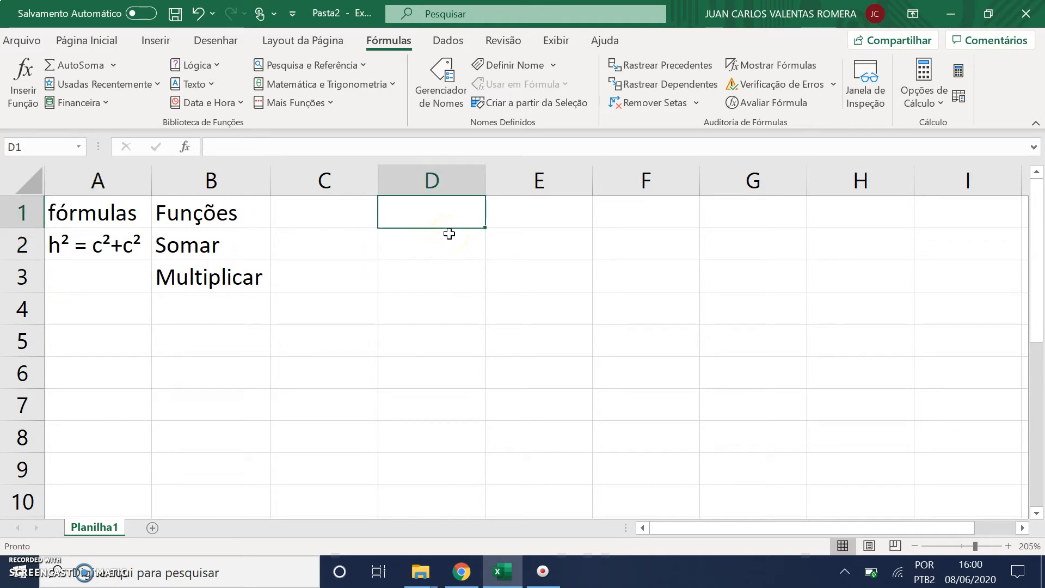
text(5)
key(Return)
text(4)
key(Return)
text(3)
key(Return)
text(2)
key(Return)
text(1)
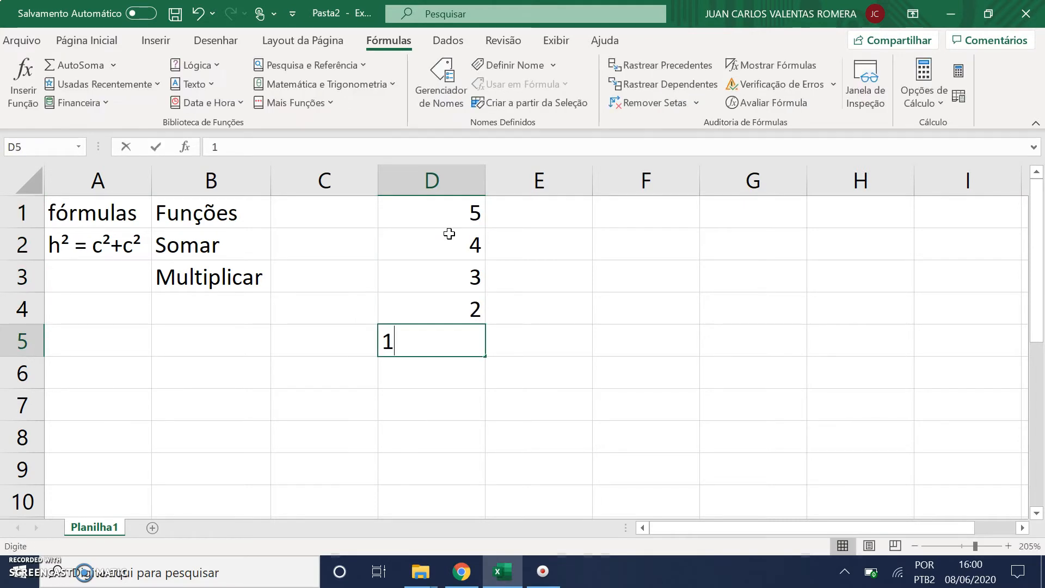
key(Tab)
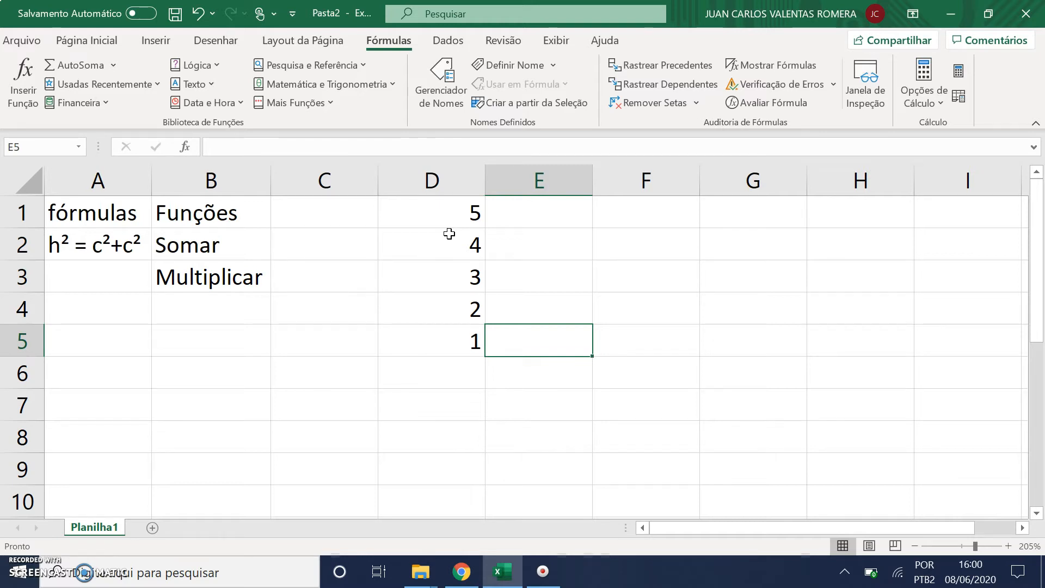
Fill column E upward from E5 to E1 with the numbers 9, 8, 7, 6 and 5.
text(9)
key(Up)
text(9)
key(BackSpace)
text(8)
key(Up)
text(7)
key(Up)
text(6)
key(Up)
text(5)
click(498, 255)
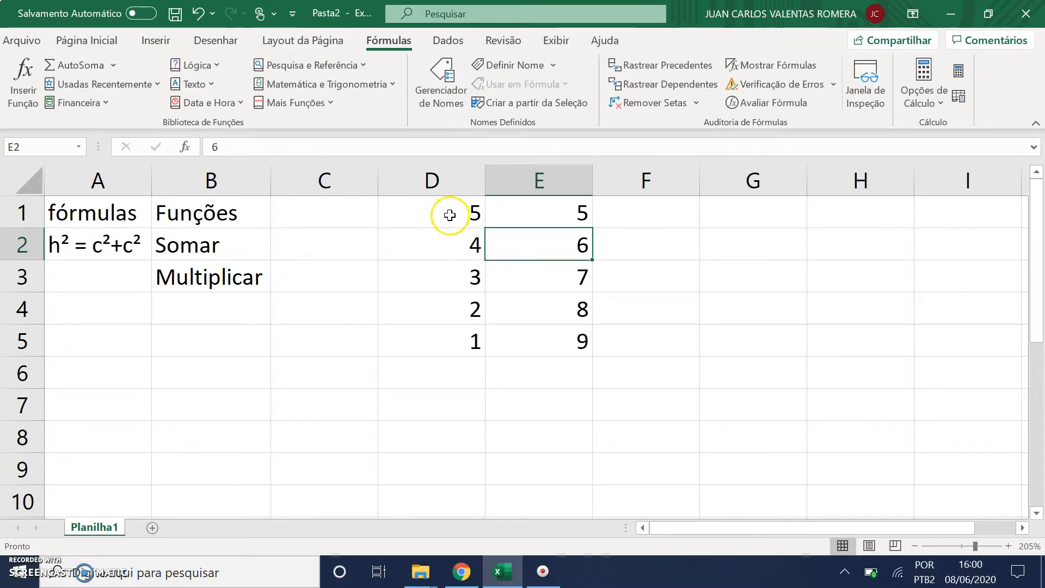
drag(444, 212, 545, 213)
click(478, 211)
drag(478, 211, 532, 214)
click(467, 211)
click(532, 210)
click(468, 210)
click(541, 212)
click(469, 209)
click(560, 204)
click(459, 212)
click(532, 204)
click(467, 205)
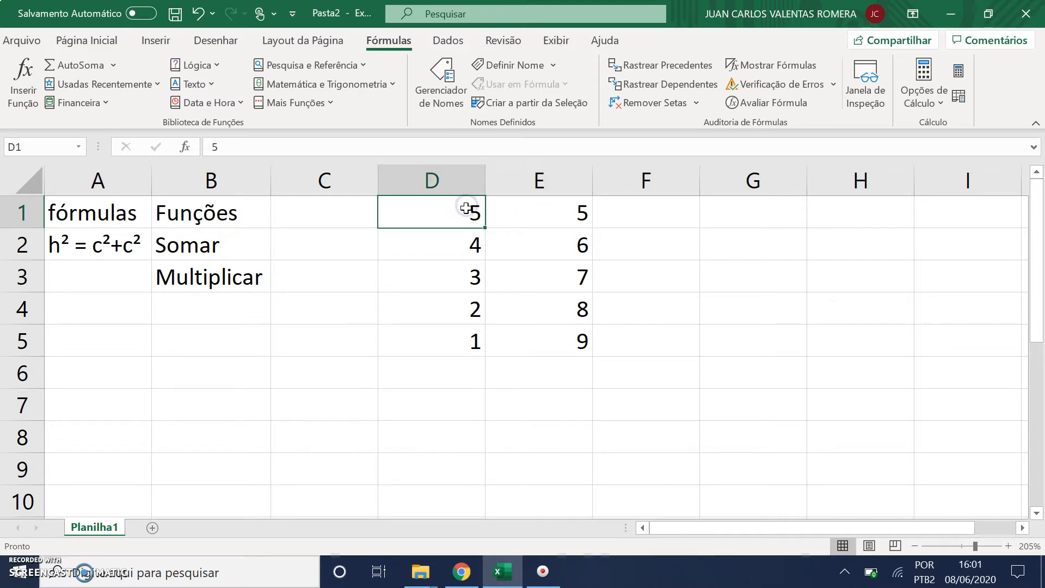
click(510, 211)
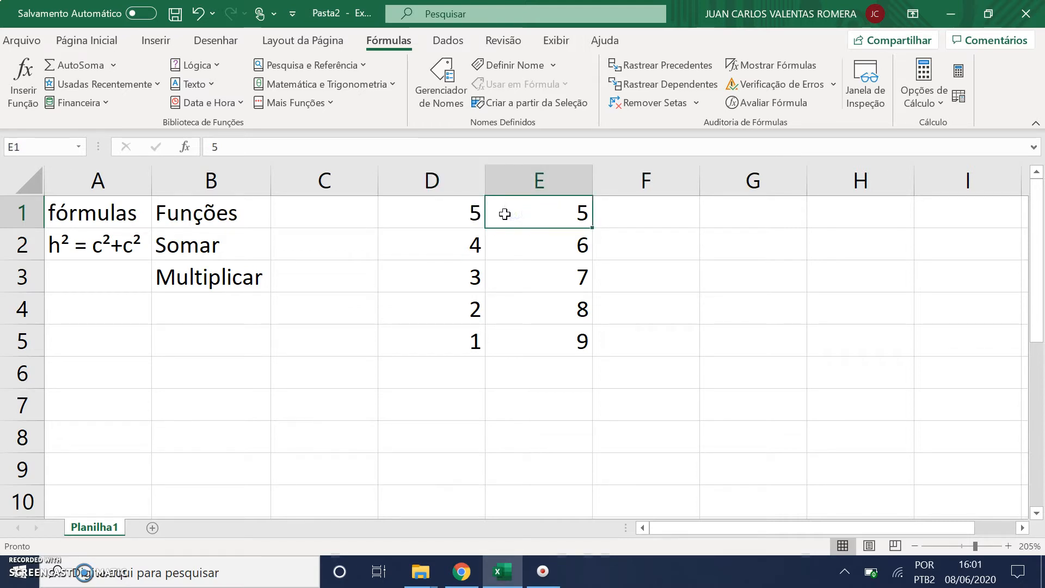
Enter the multiplication formula =D1*E2 in cell F1.
click(649, 211)
text(25)
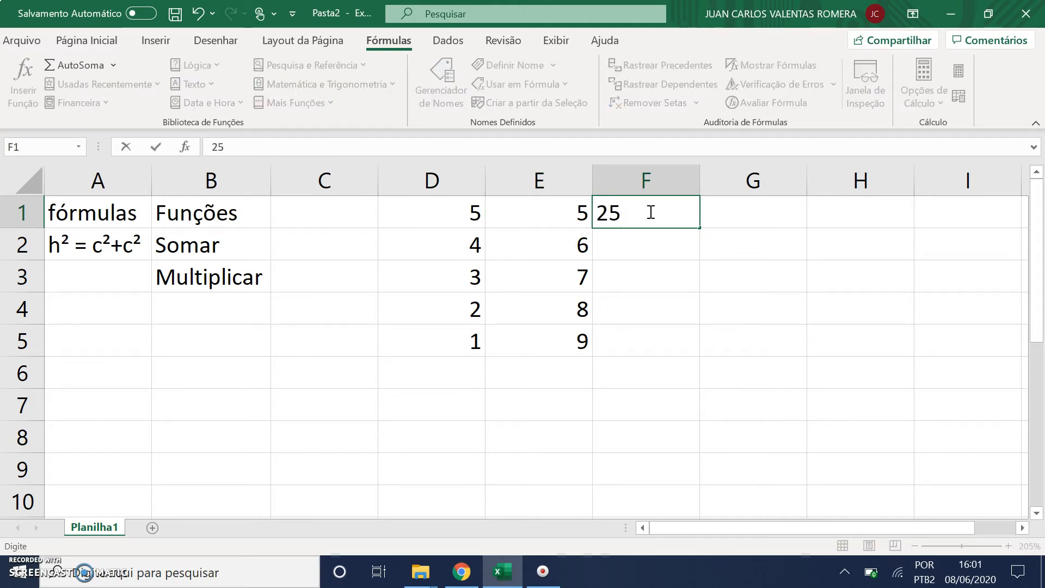
key(BackSpace)
key(BackSpace)
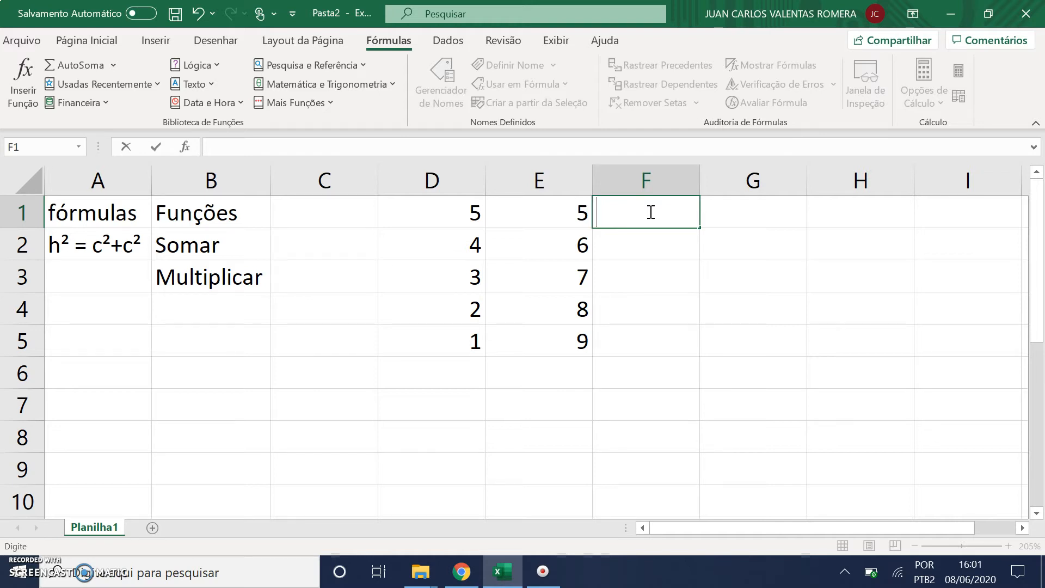
text(=)
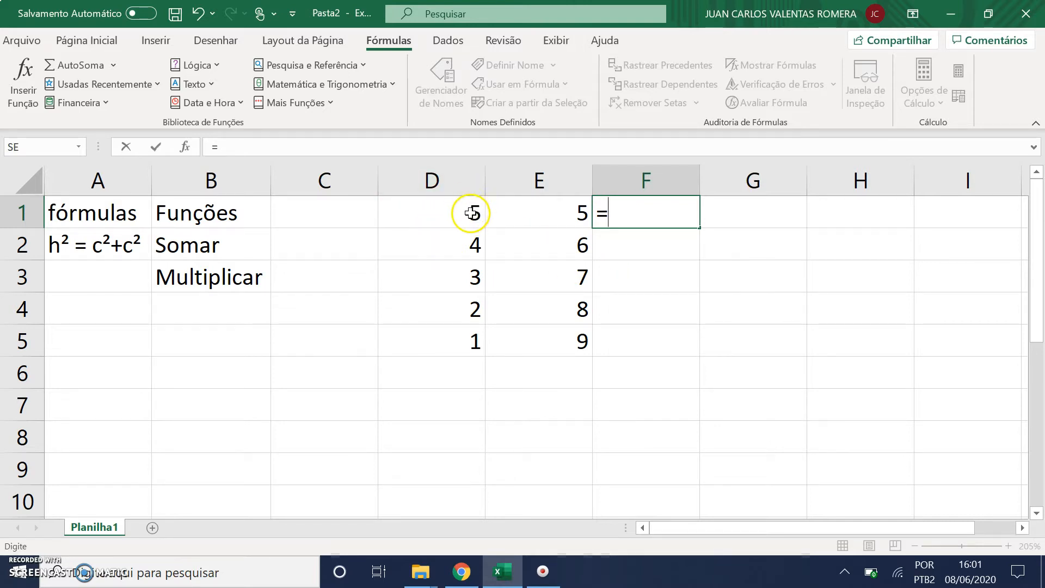
text(D1*)
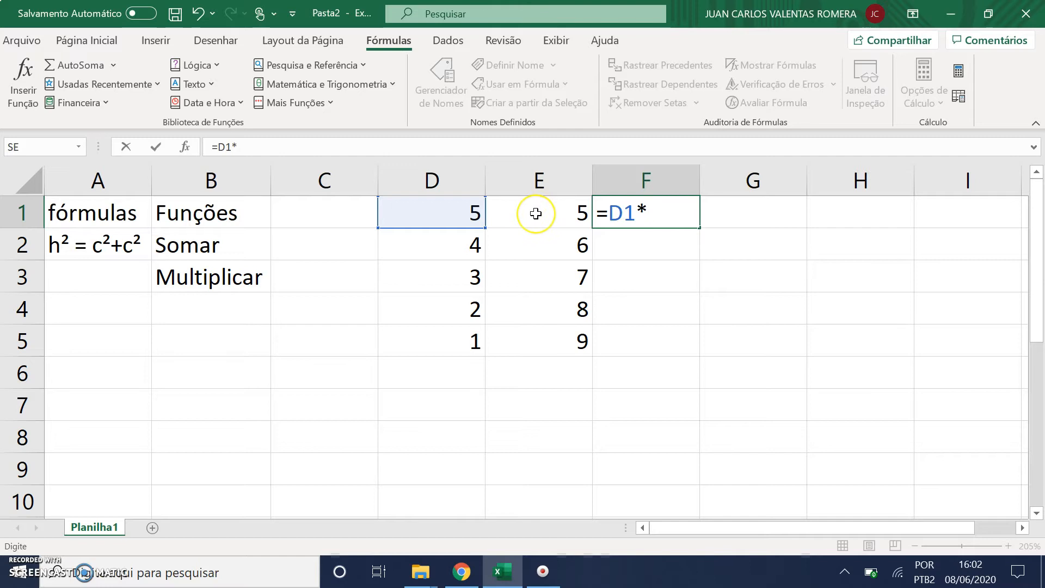
text(E2)
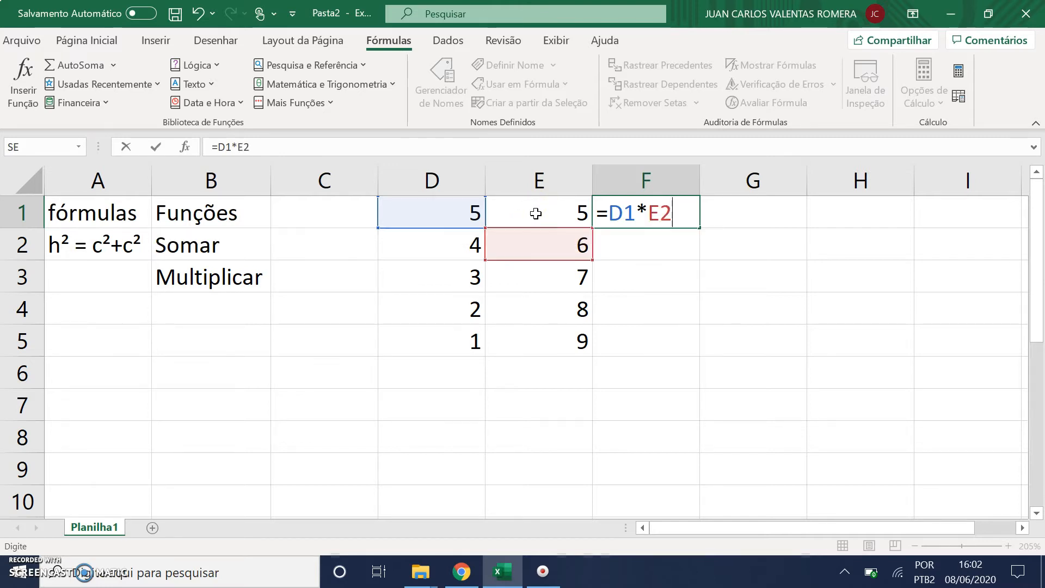
key(Return)
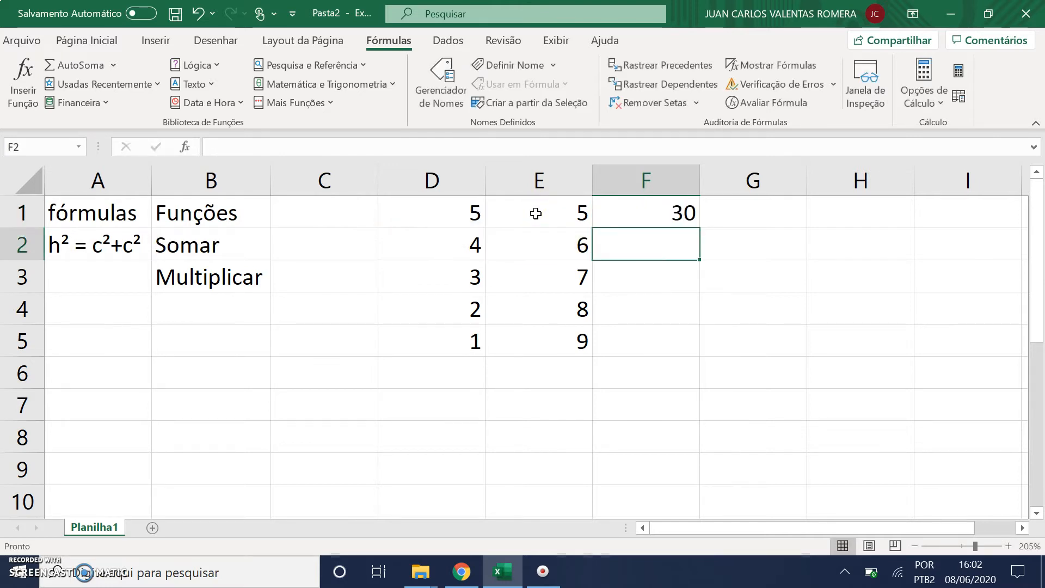
Correct the multiplication formula in cell F1 to =D1*E1.
click(588, 250)
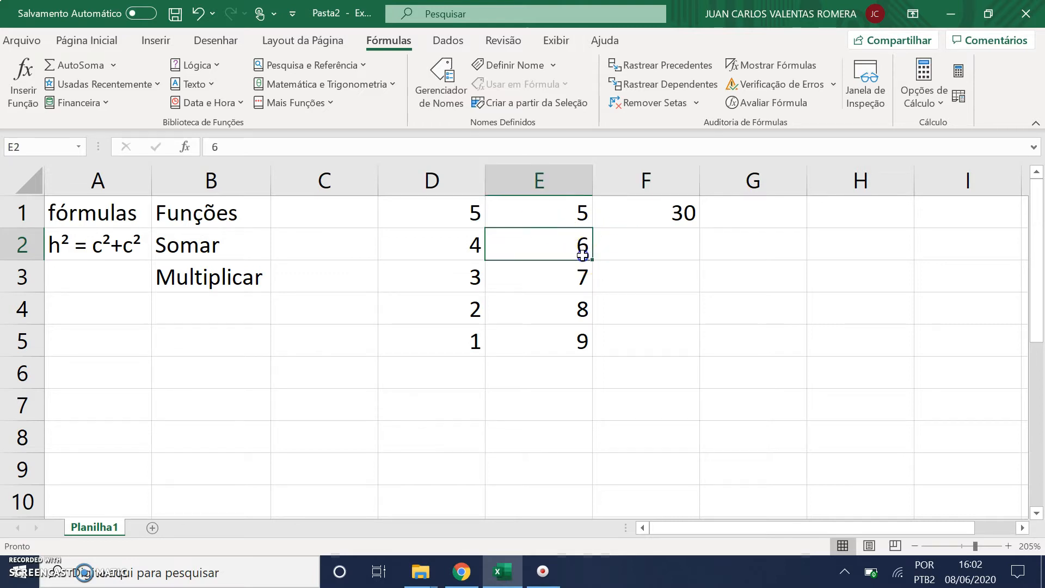
double_click(645, 215)
click(673, 216)
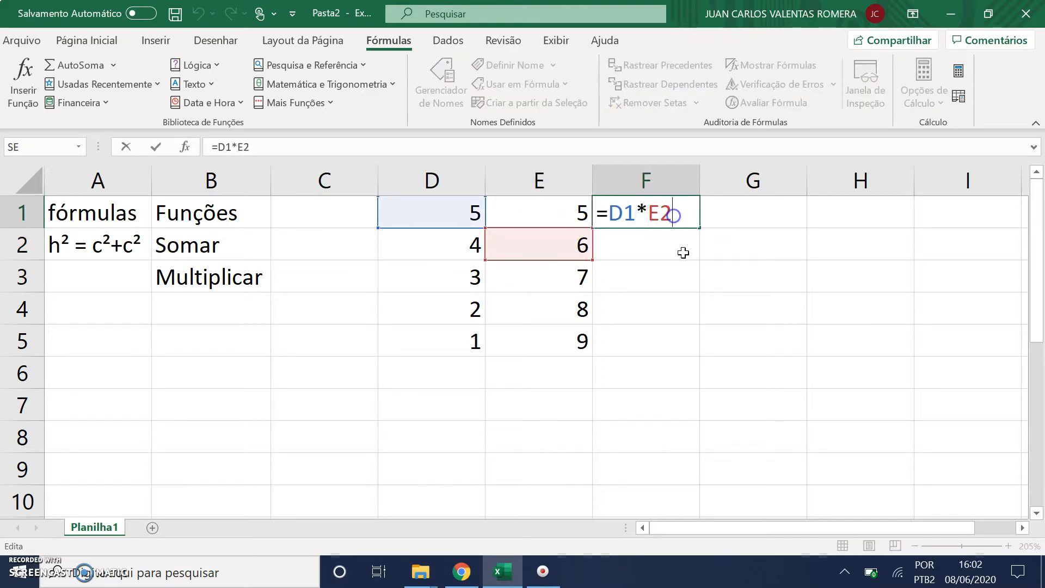
key(BackSpace)
text(1)
key(Return)
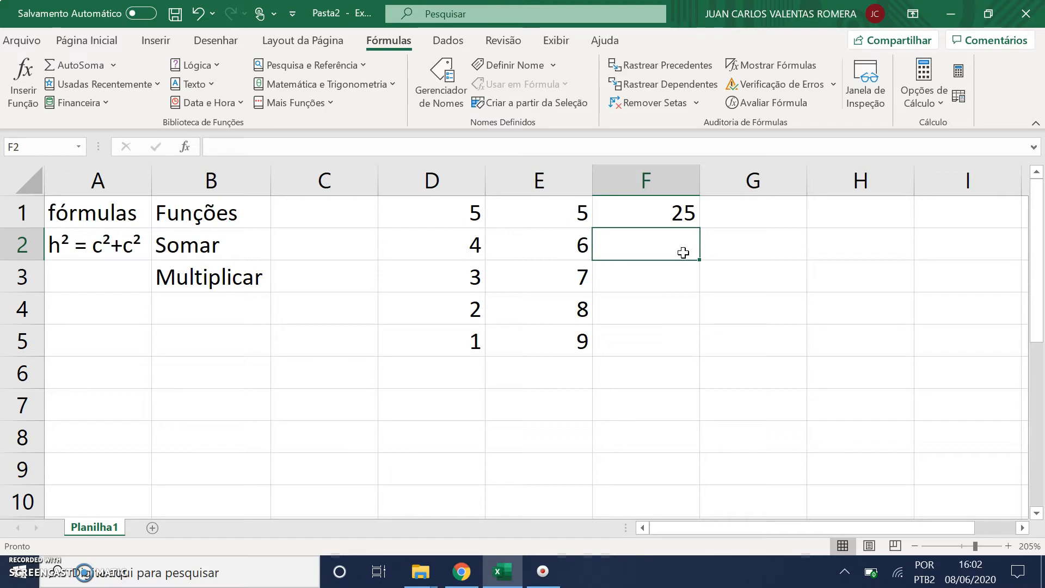
Enter the multiplication formula =D1*E2 in cell F2.
text(=)
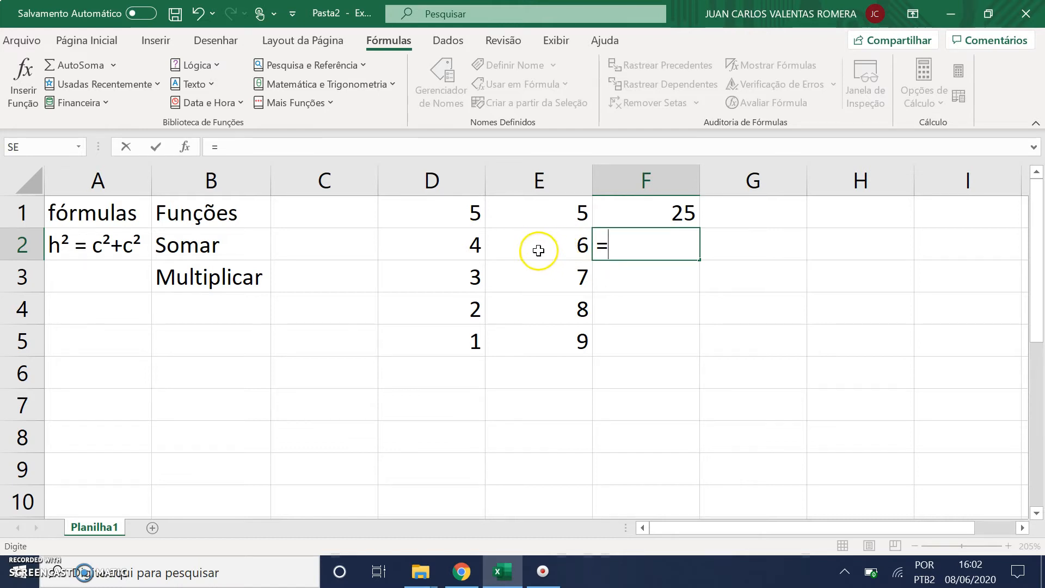
click(467, 216)
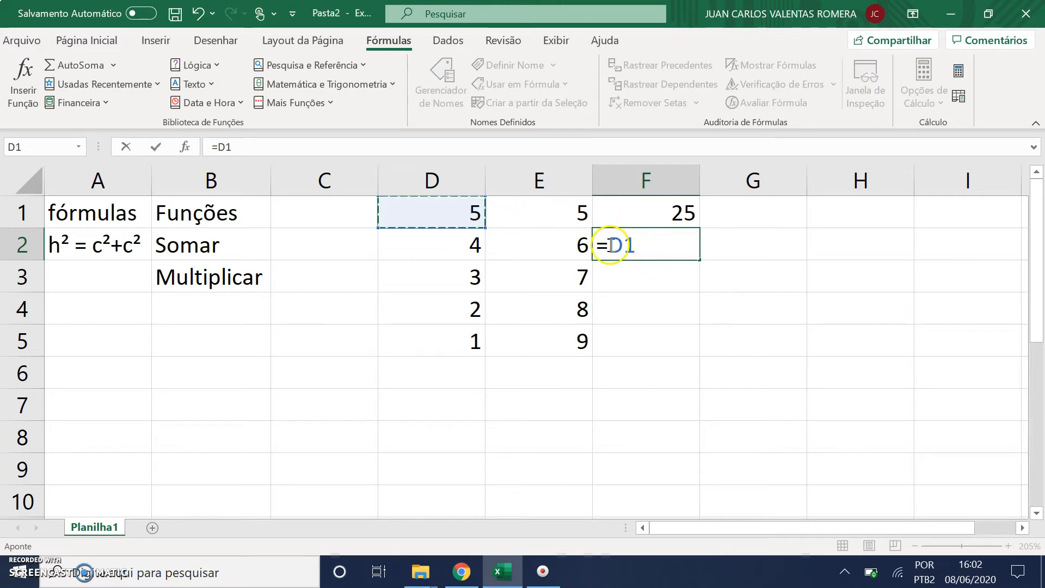
text(*)
click(526, 243)
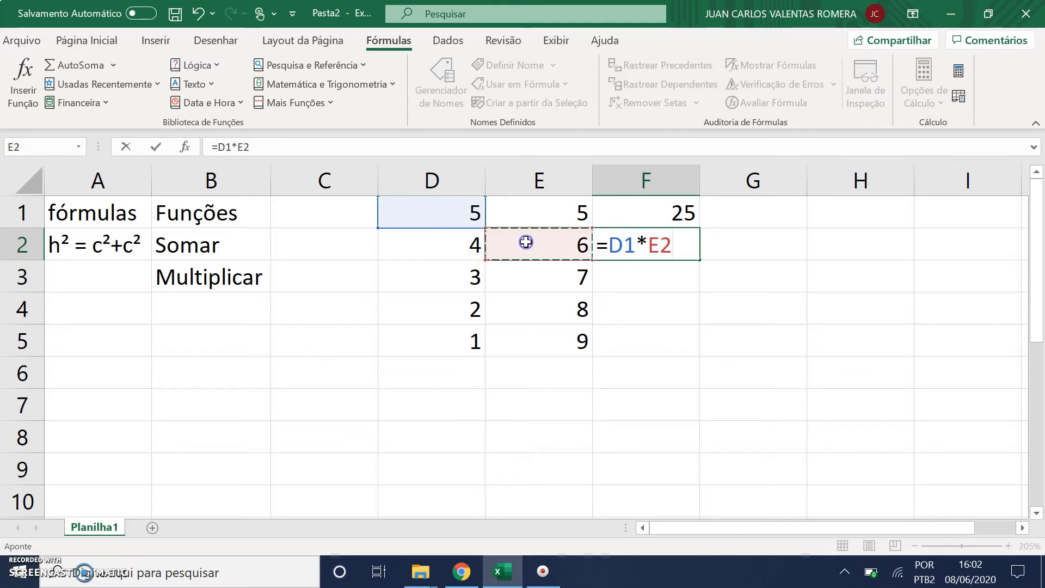
key(Return)
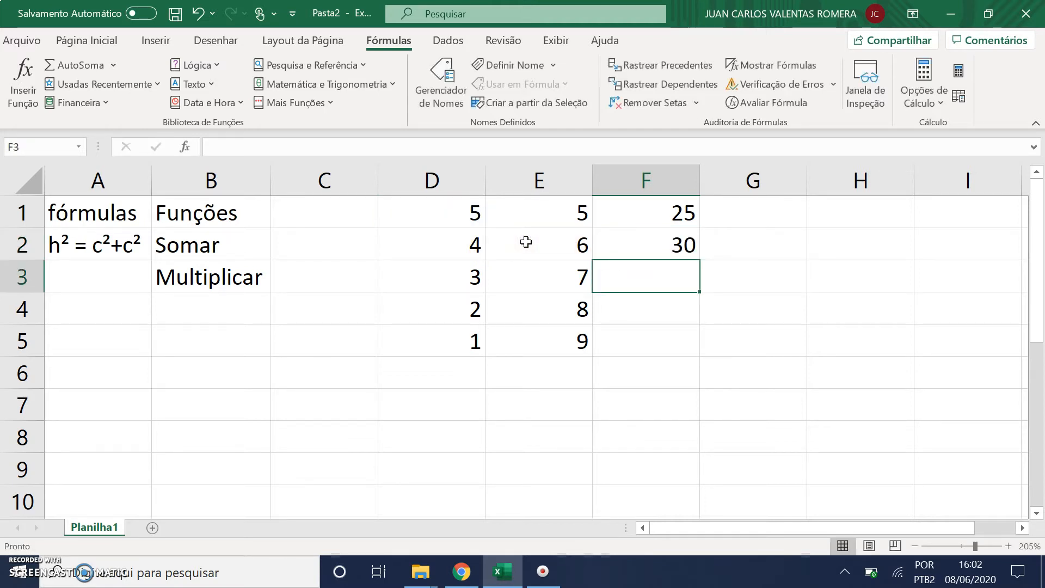
Enter the multiplication formula =D1*E3 in cell F3.
text(=)
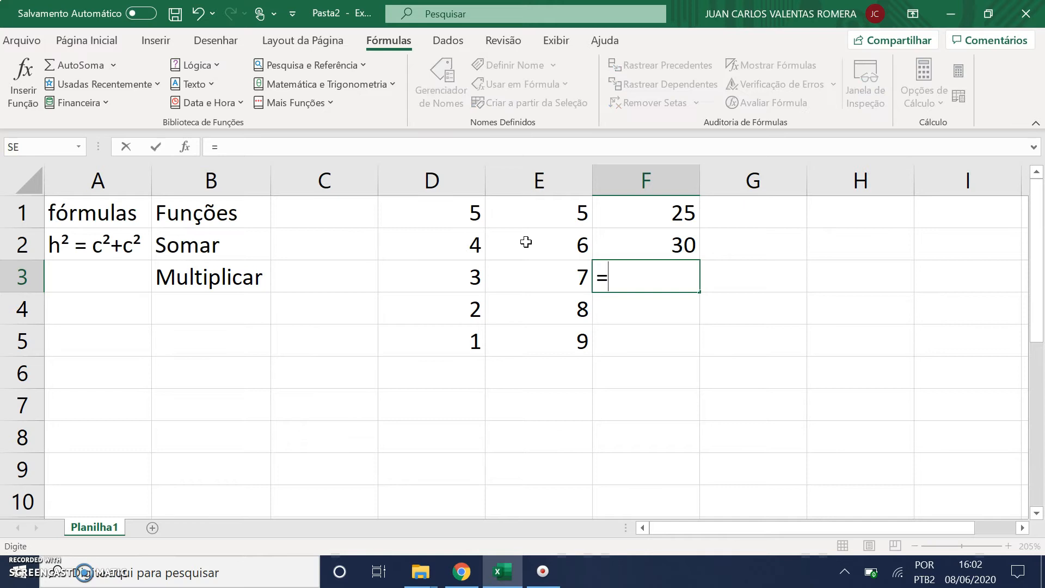
click(477, 207)
text(*)
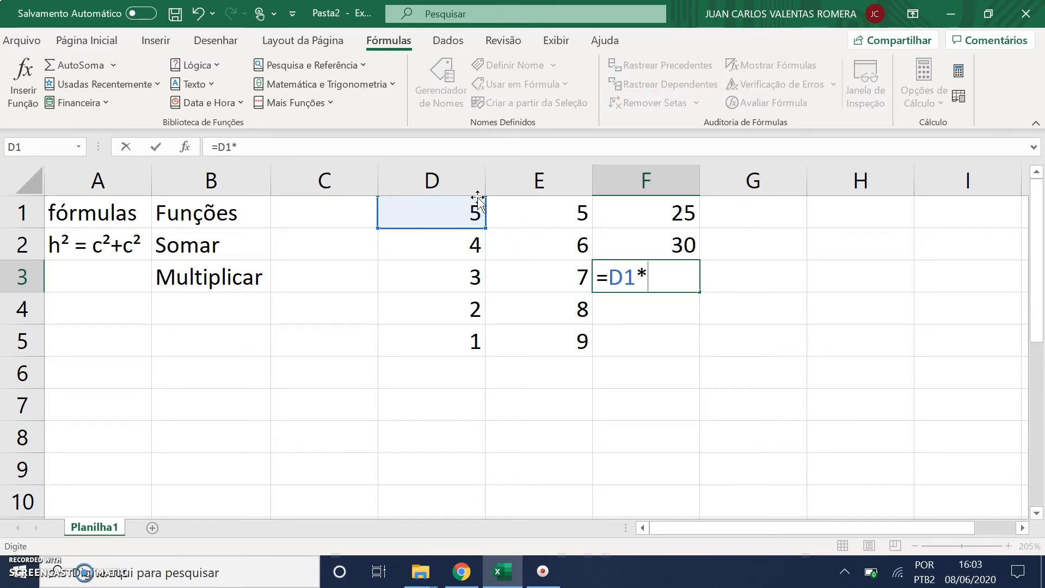
click(561, 278)
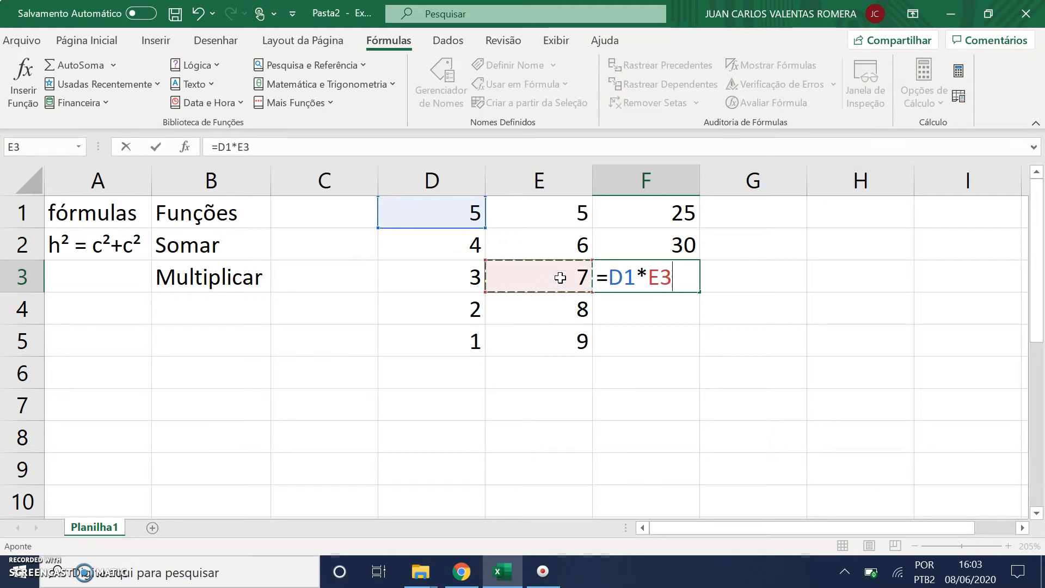
key(Return)
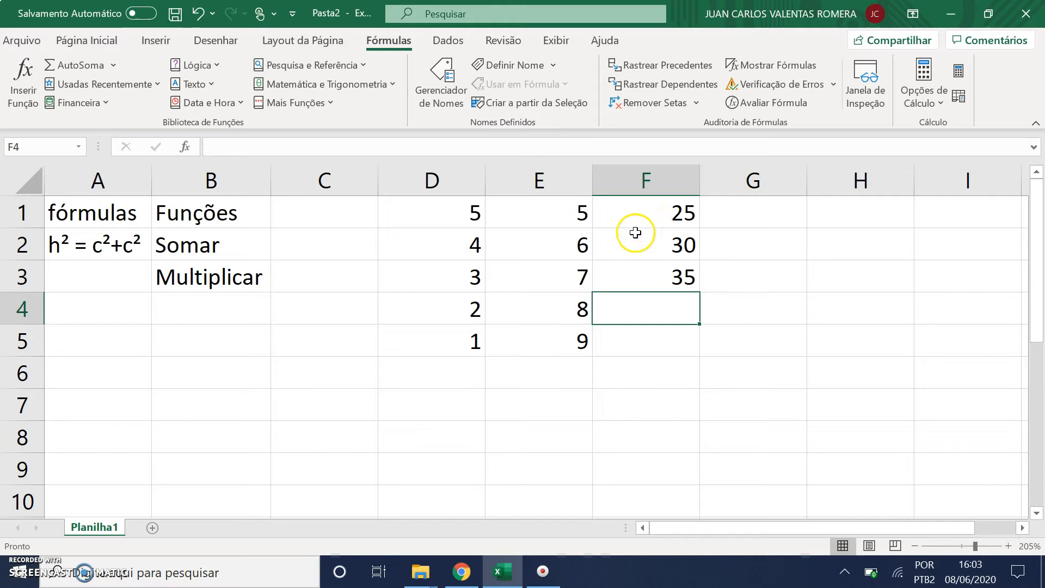
Try the values 1 and 10 in cell D1 to test the column F formulas, undoing each change.
click(479, 216)
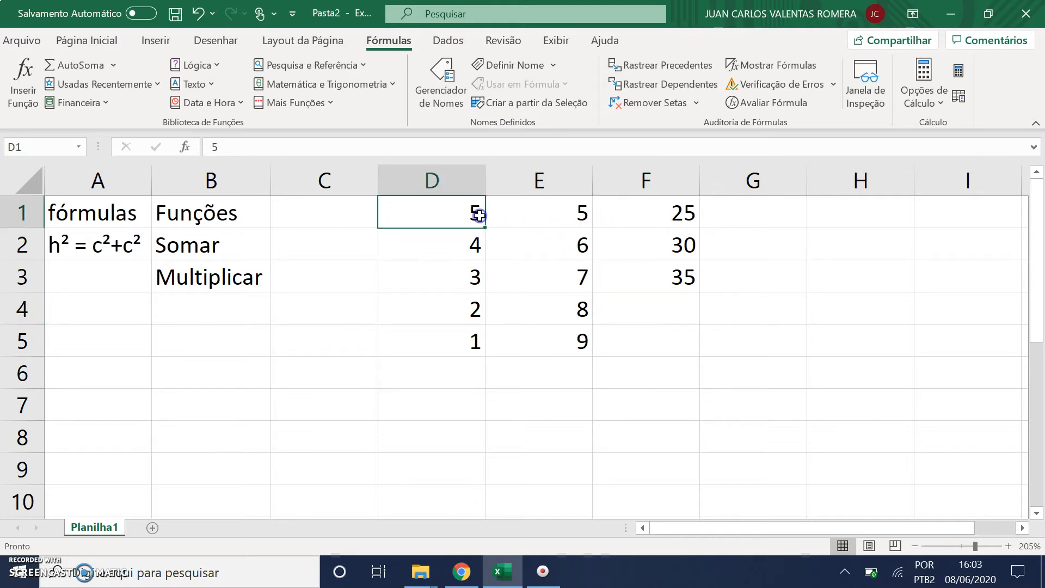
text(1)
key(Return)
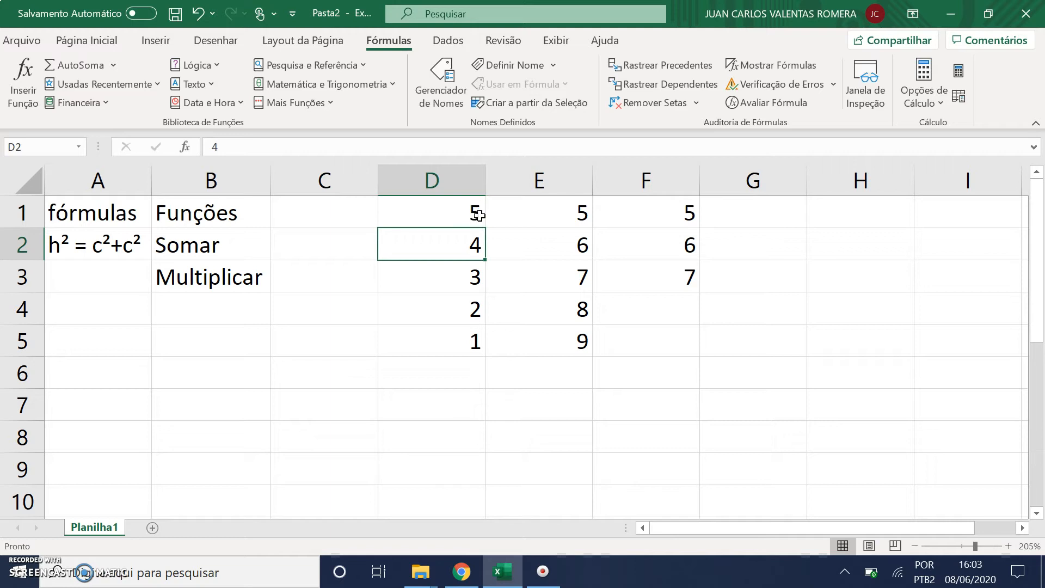
key(ctrl+z)
text(10)
key(Return)
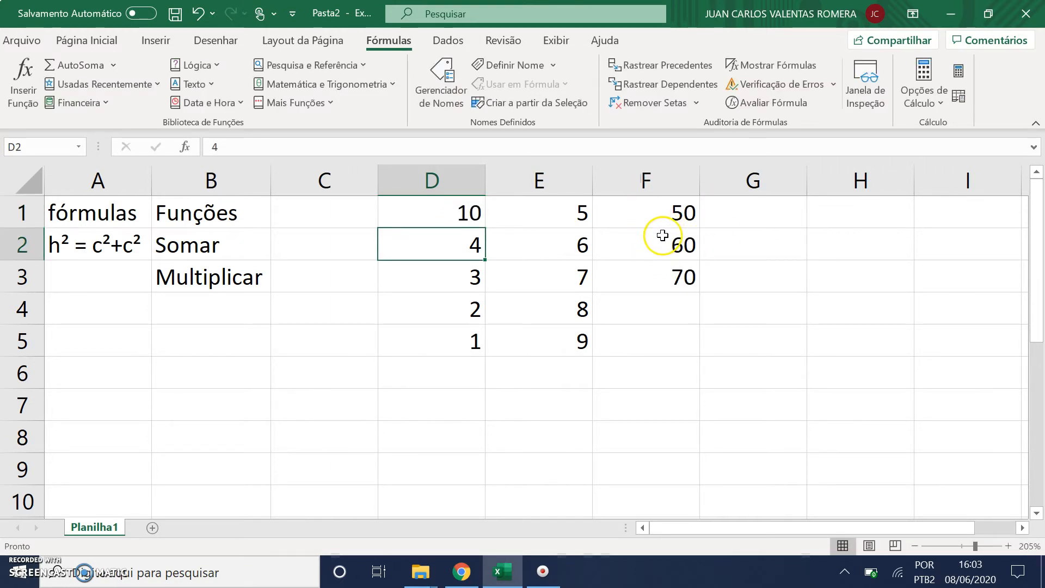
key(ctrl+z)
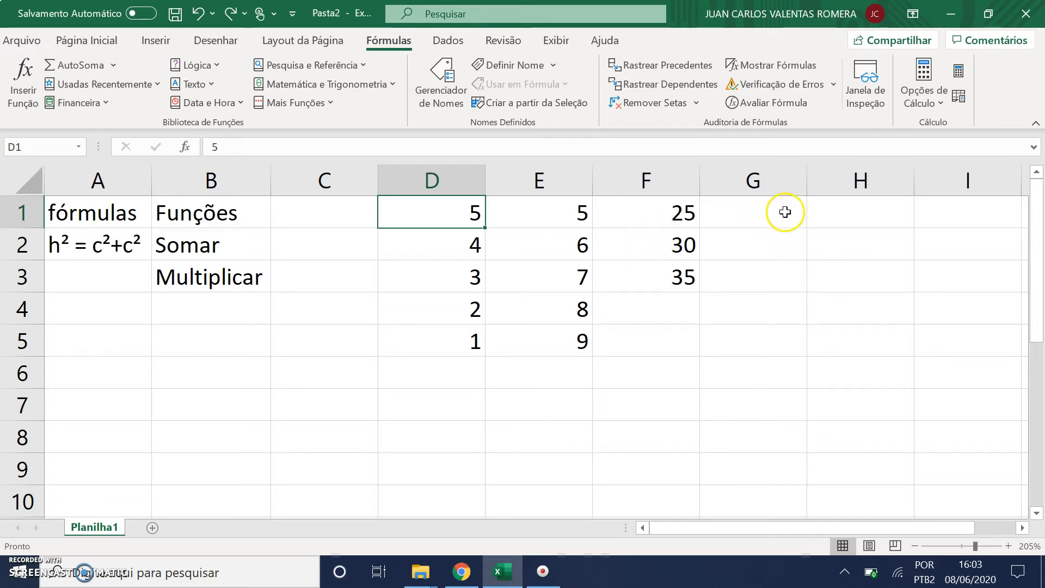
Enter the division formula =D1/E1 in cell G1.
click(756, 214)
drag(756, 213, 754, 284)
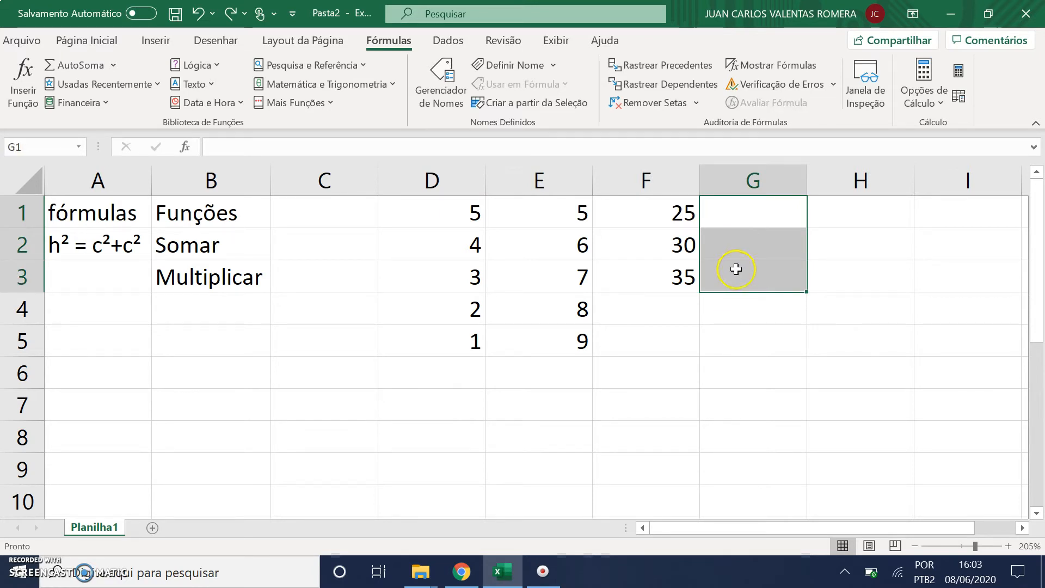
click(747, 283)
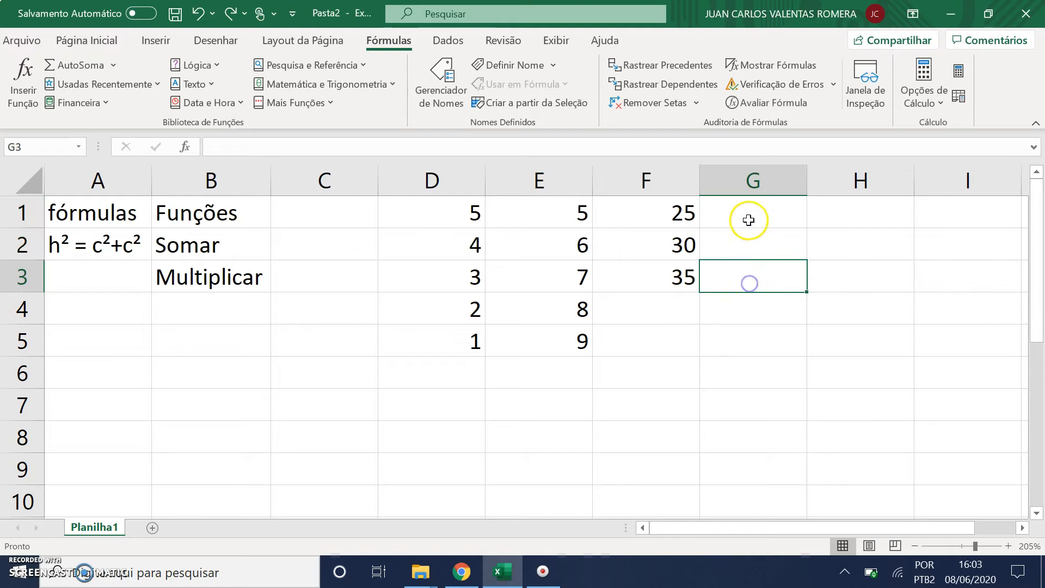
click(749, 218)
text(=)
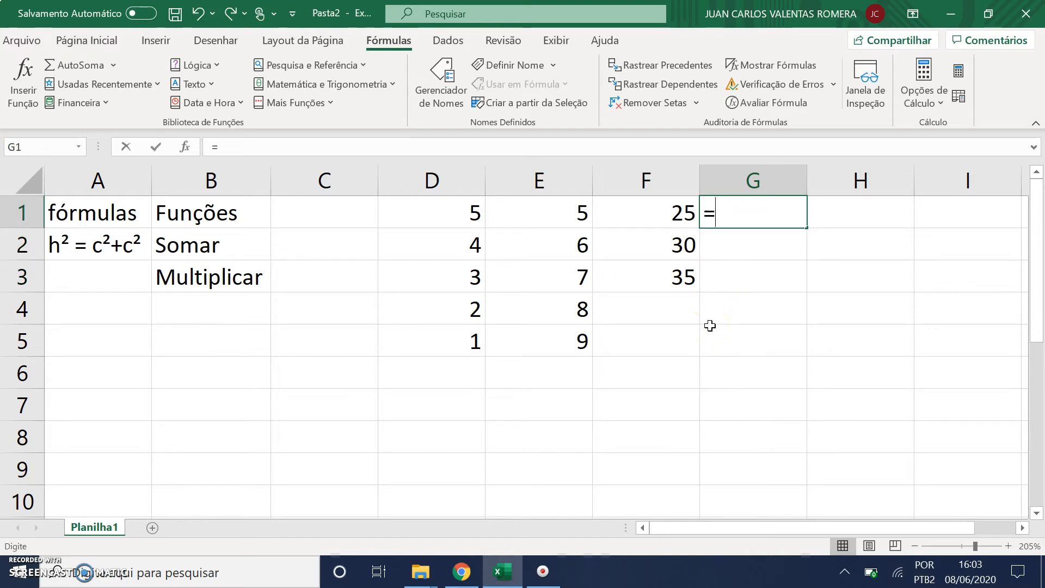
click(462, 218)
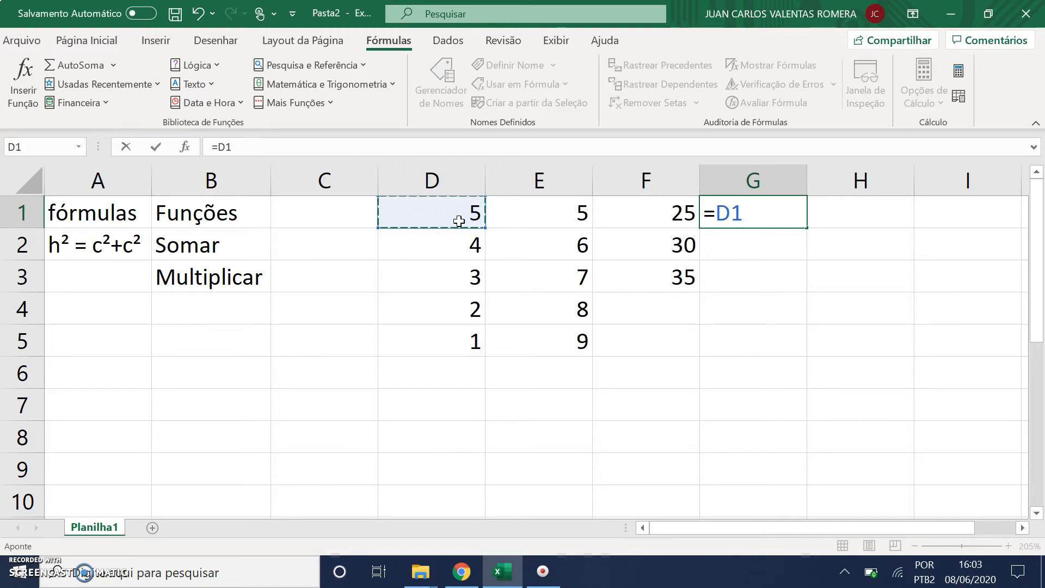
text(/)
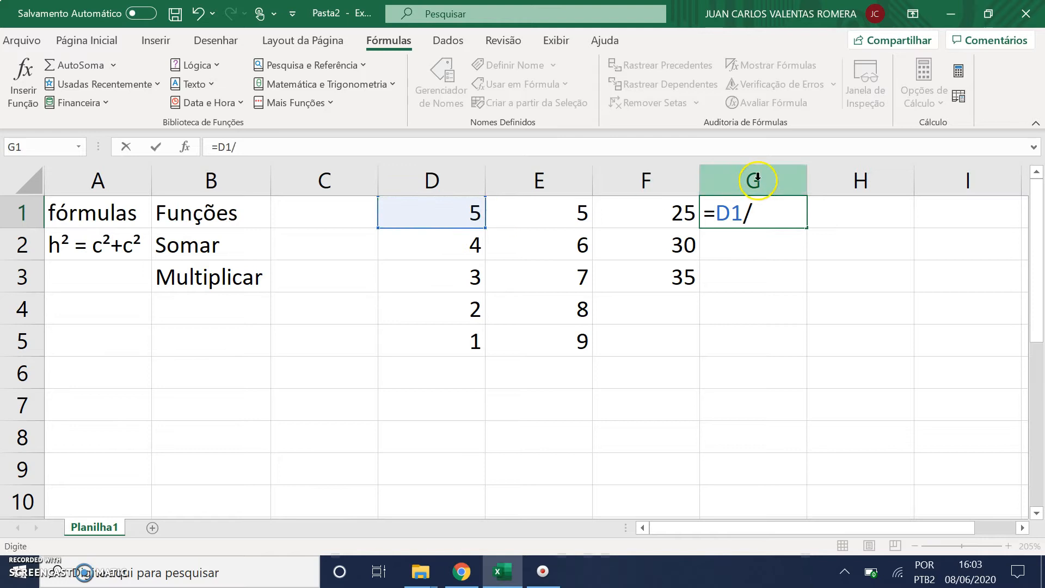
click(757, 214)
drag(756, 214, 746, 213)
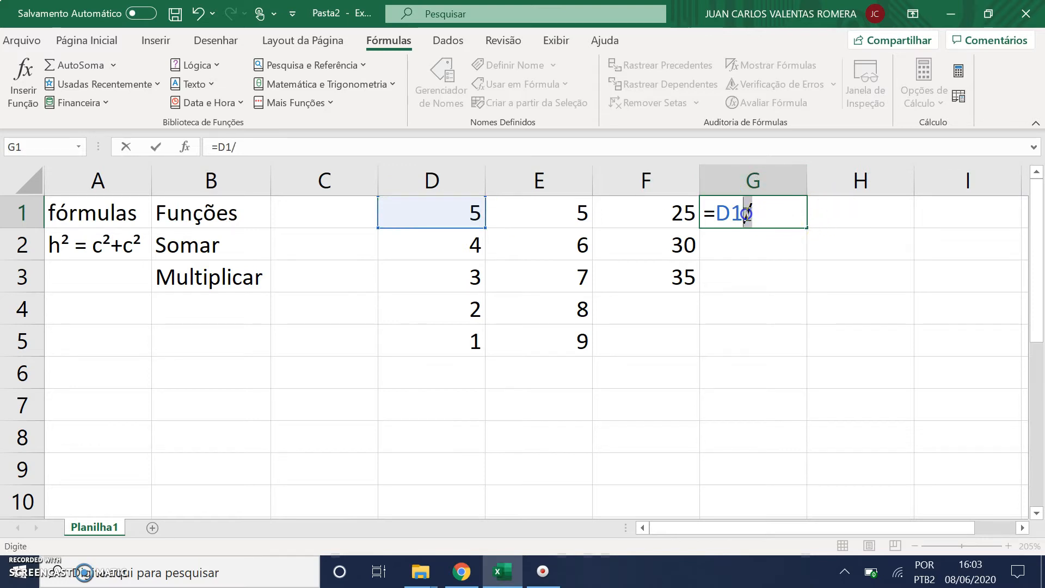
click(763, 220)
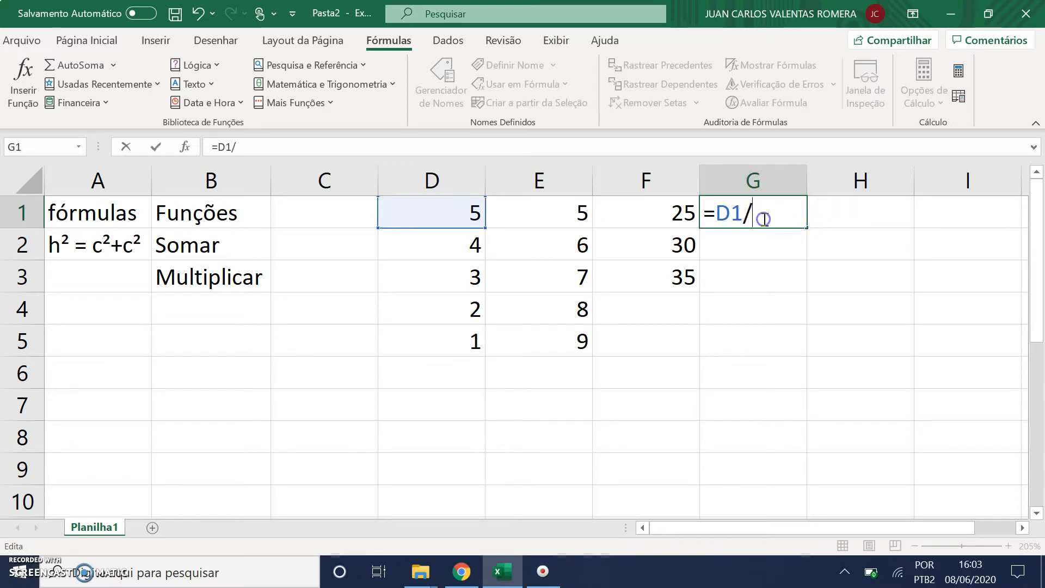
click(526, 212)
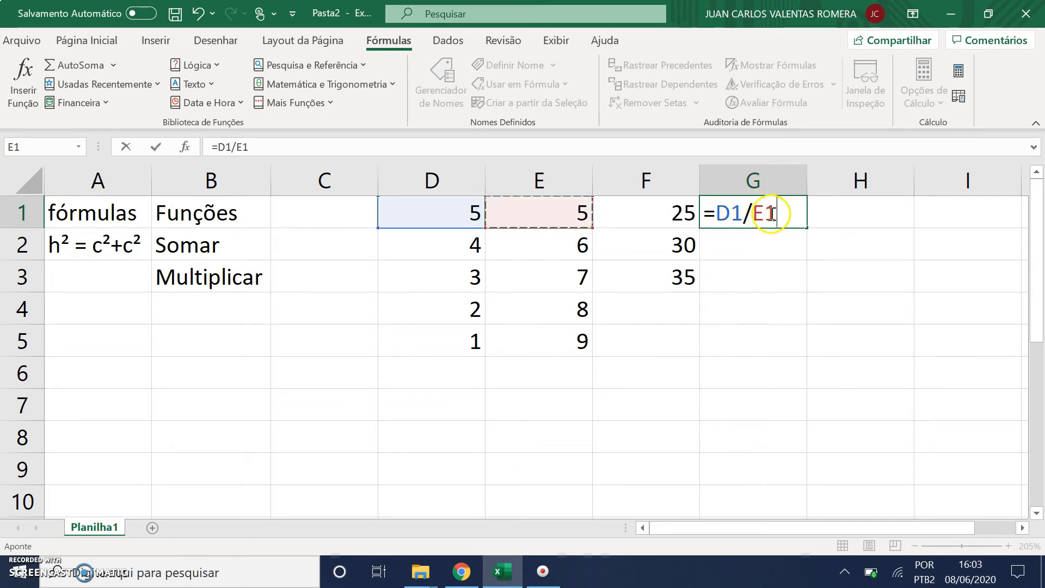
key(Return)
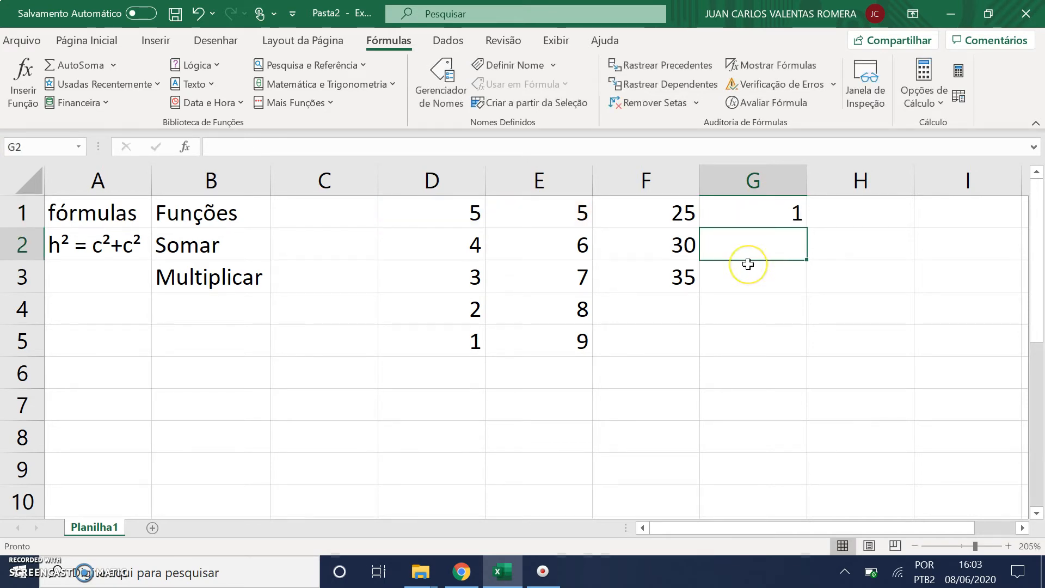
Enter the division formula =D1/E2 in cell G2.
text(=)
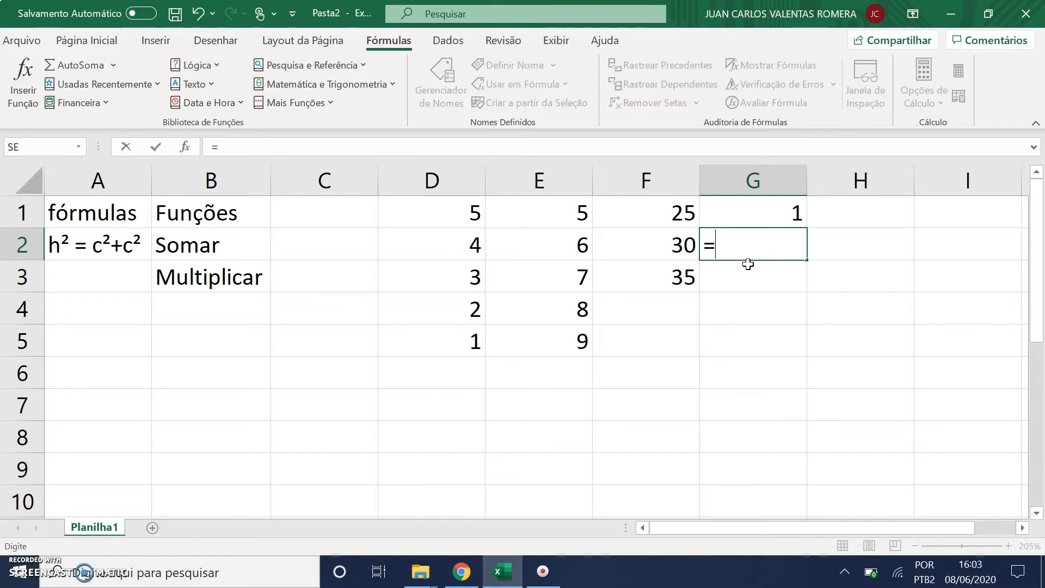
click(443, 205)
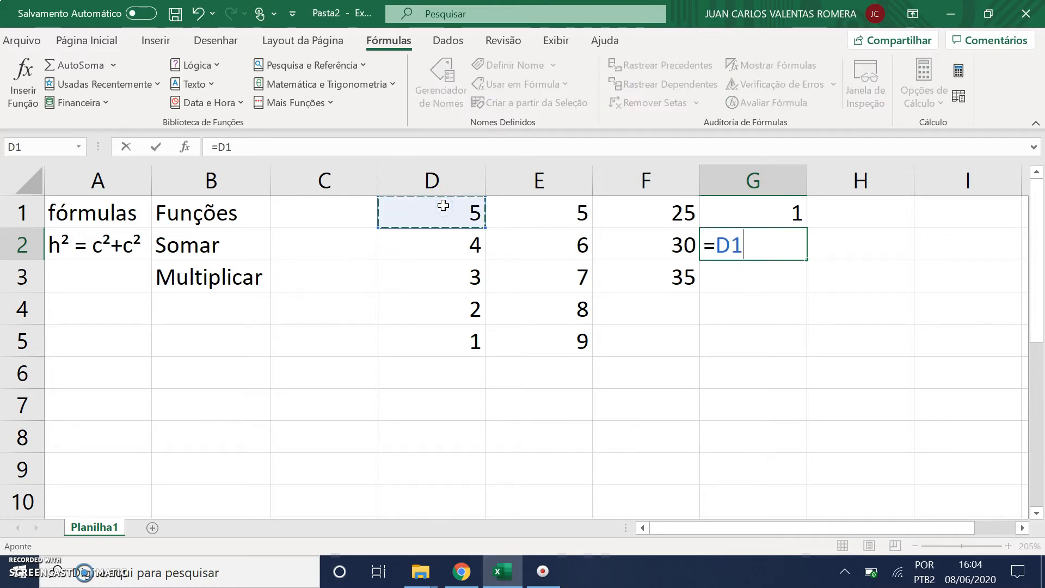
text(/)
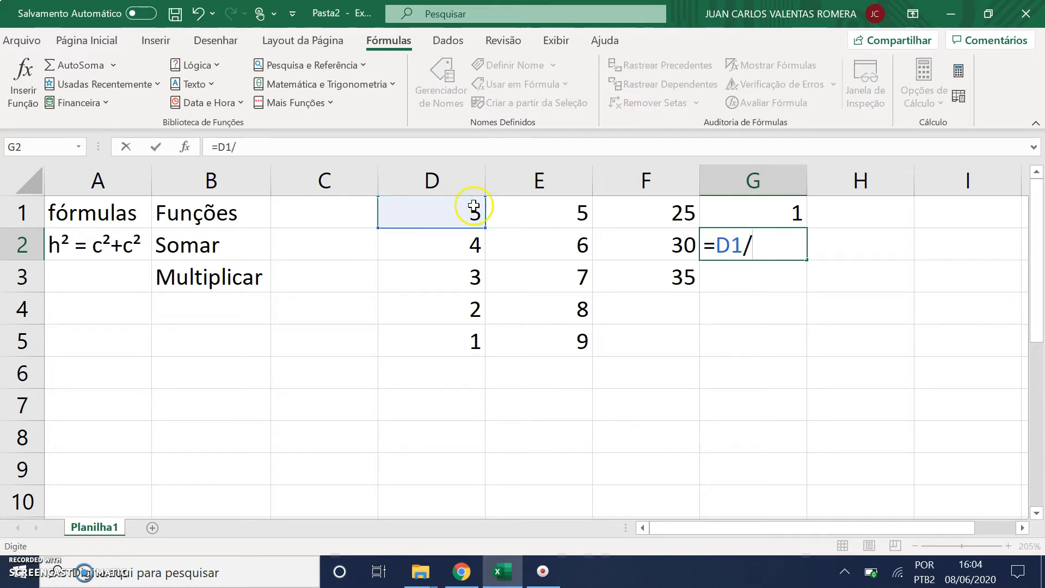
click(561, 241)
key(Return)
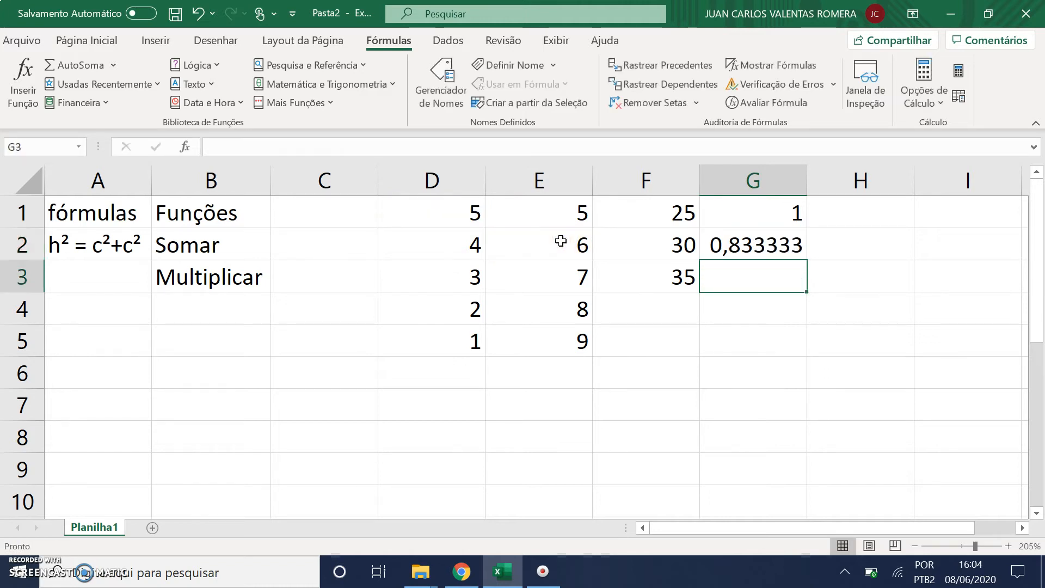
Enter the division formula =D1/E3 in cell G3.
text(=)
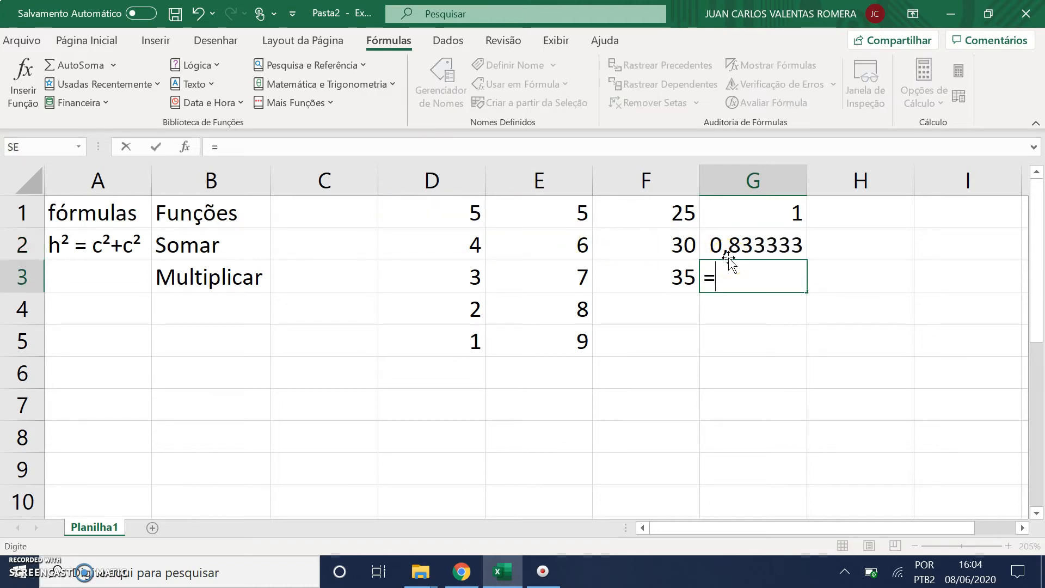
click(452, 219)
text(/)
click(547, 278)
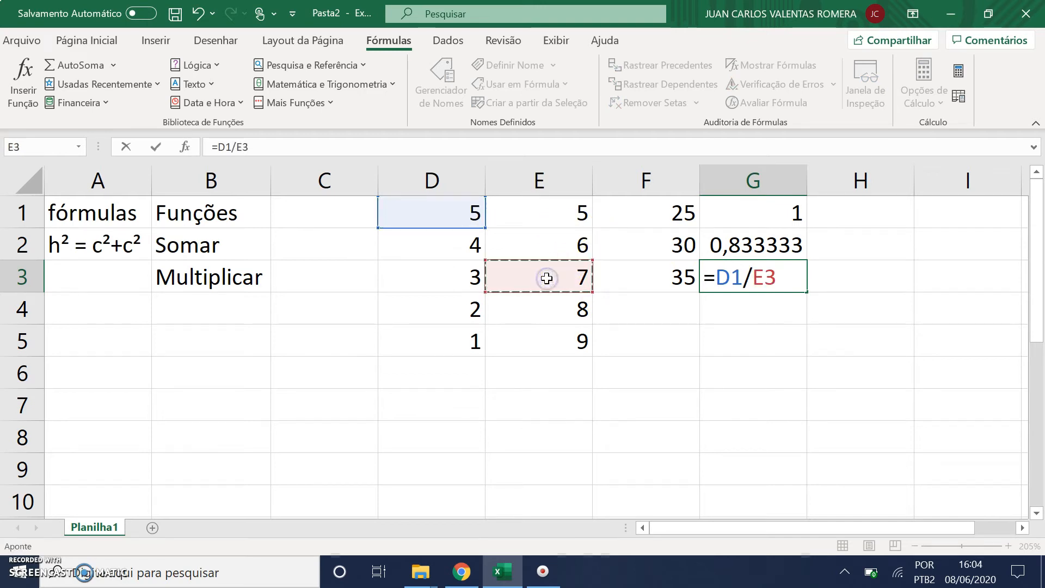
key(Return)
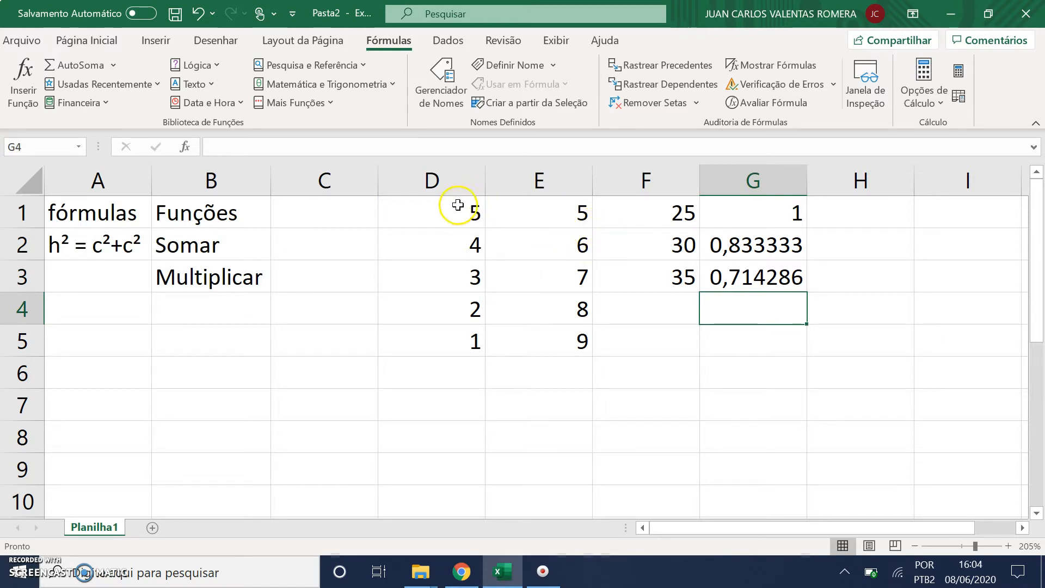
Review the formulas in F1 and G1, and enter the addition formula =D1+E1 in cell H1.
click(646, 211)
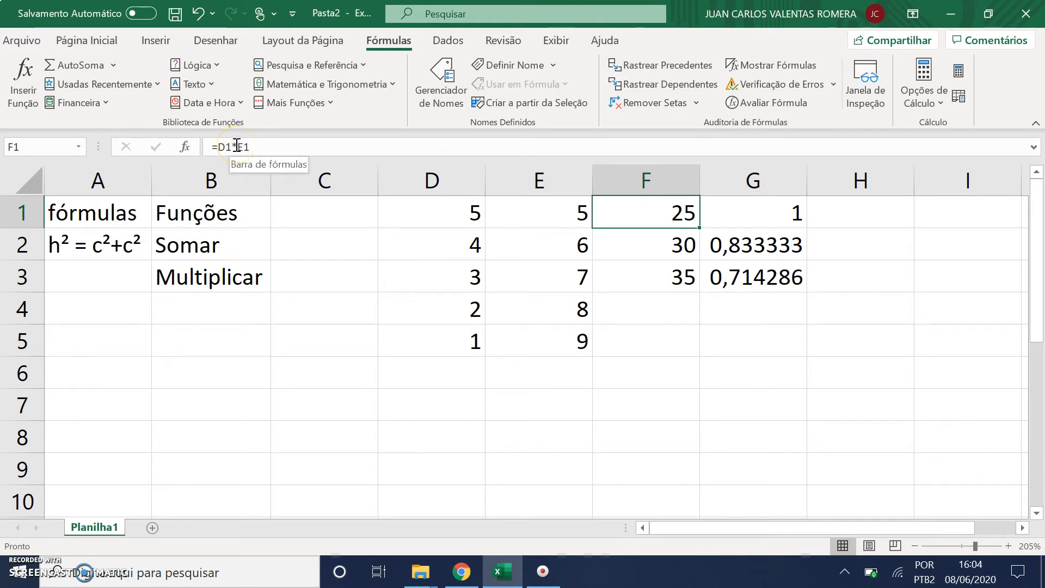
click(754, 211)
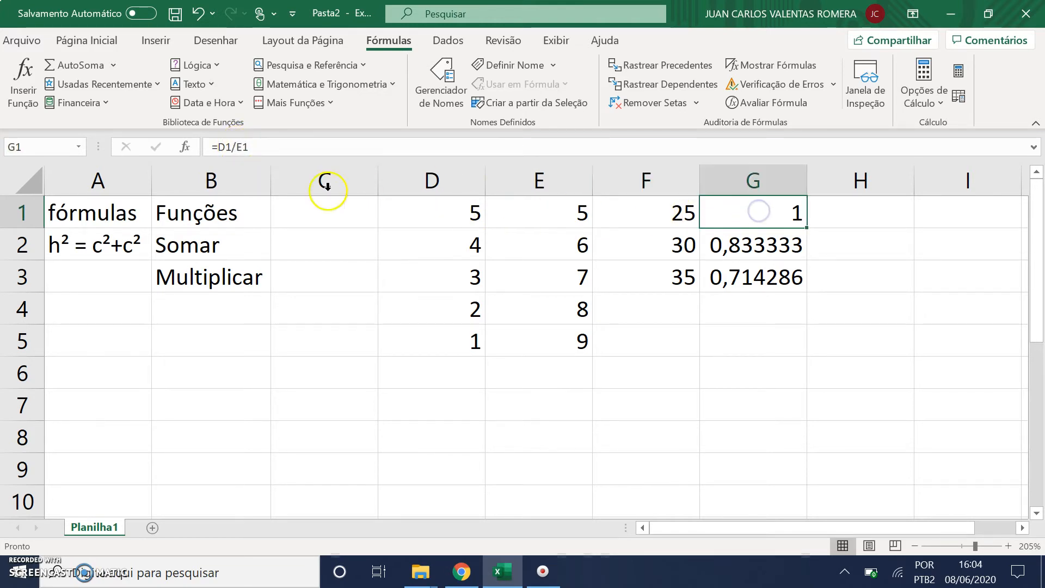
click(860, 218)
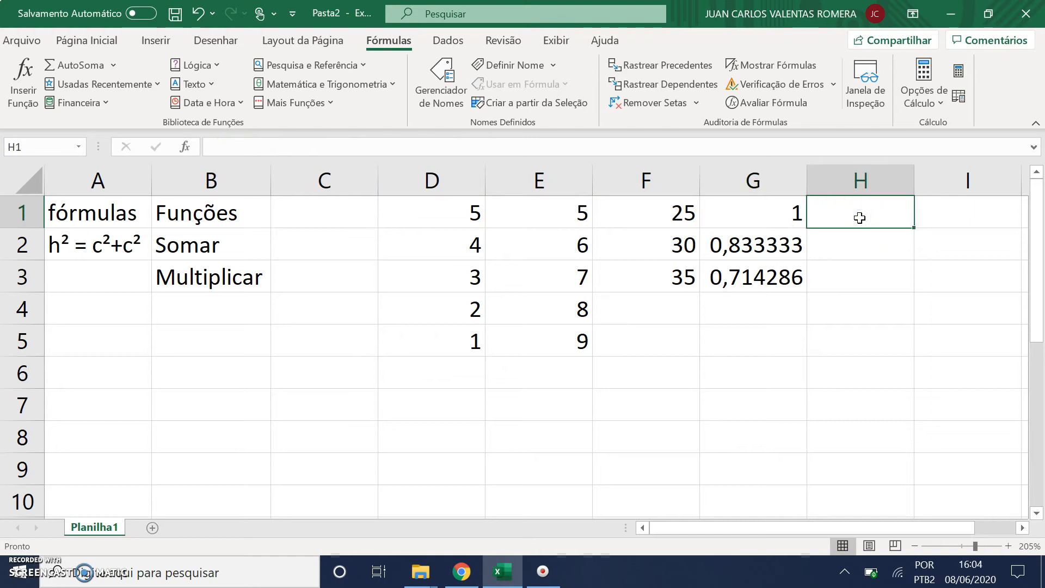
text(=)
click(466, 214)
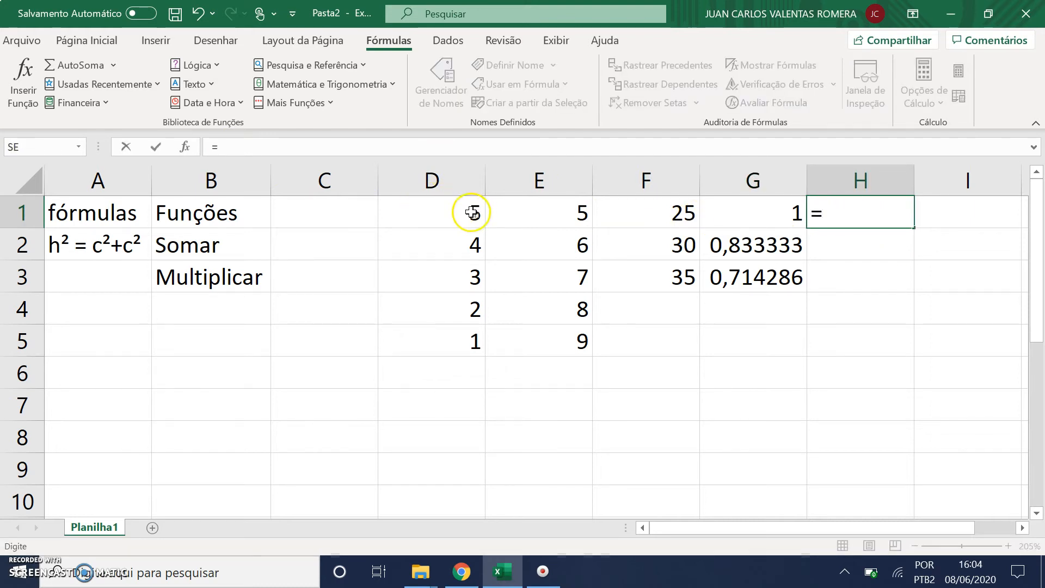
text(+)
click(521, 211)
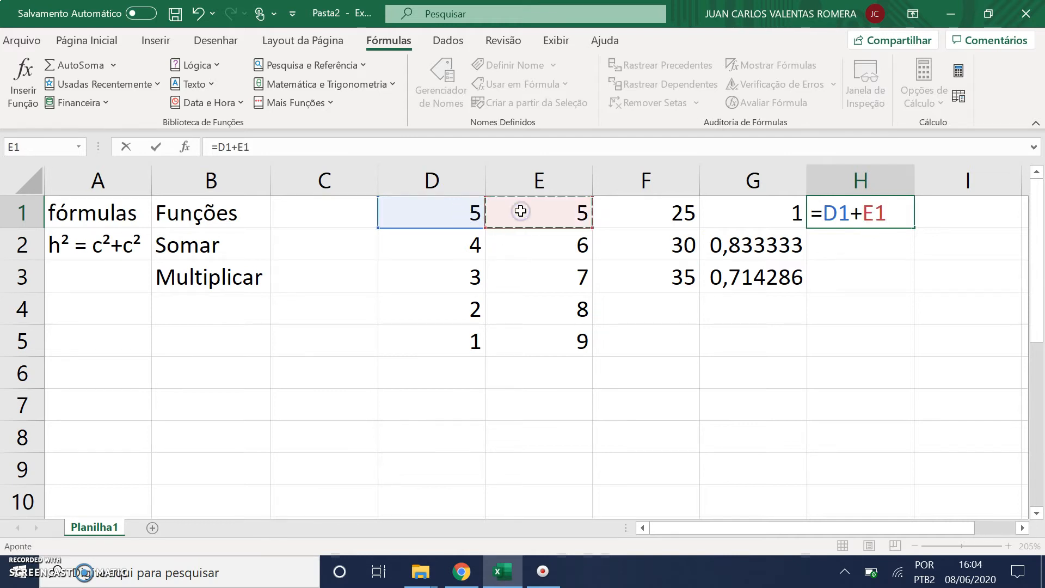
key(Return)
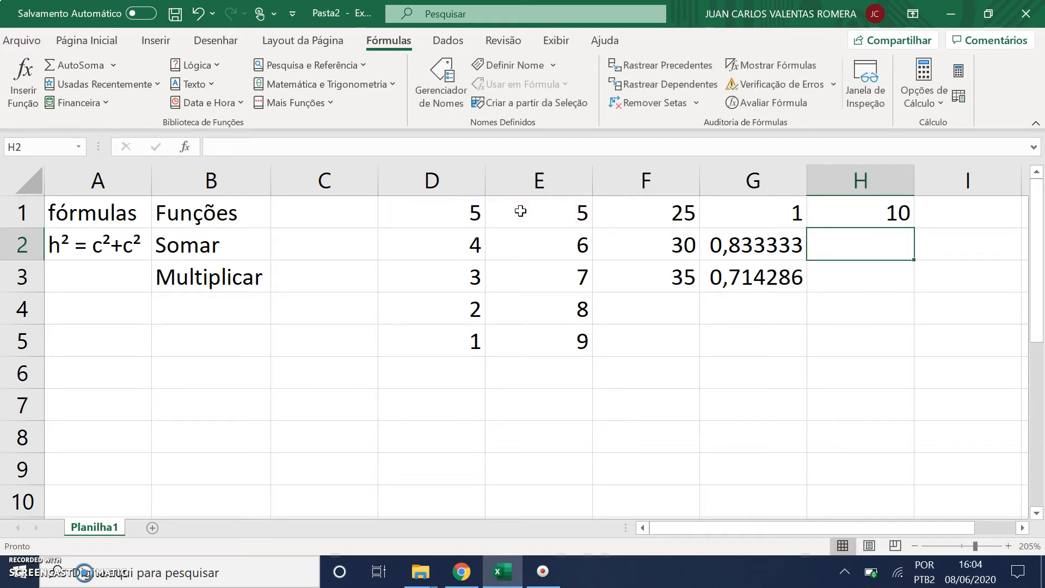
Enter the addition formula =D1+E2 in cell H2.
text(=)
click(463, 220)
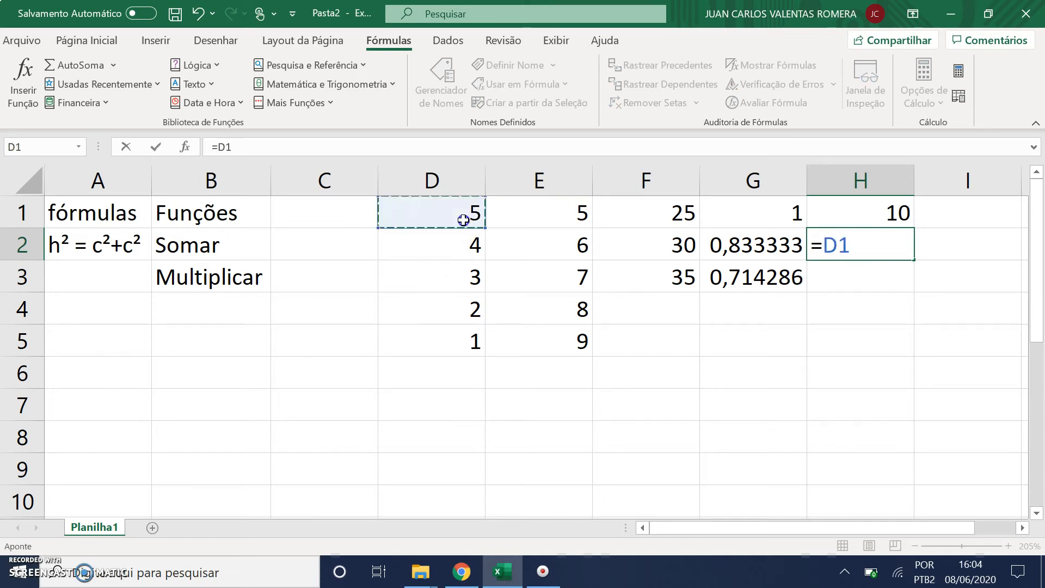
text(+)
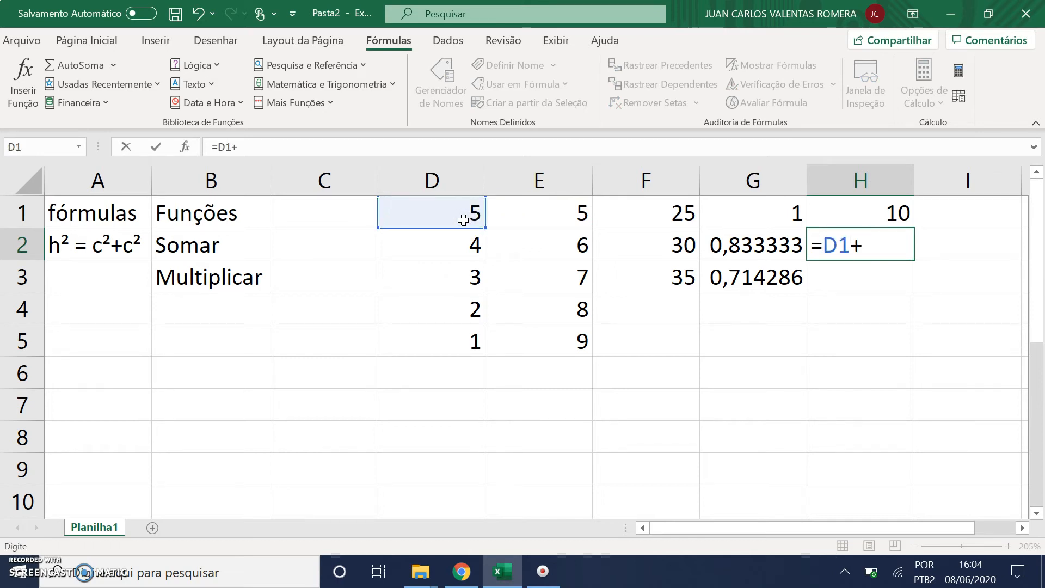
click(519, 245)
key(Return)
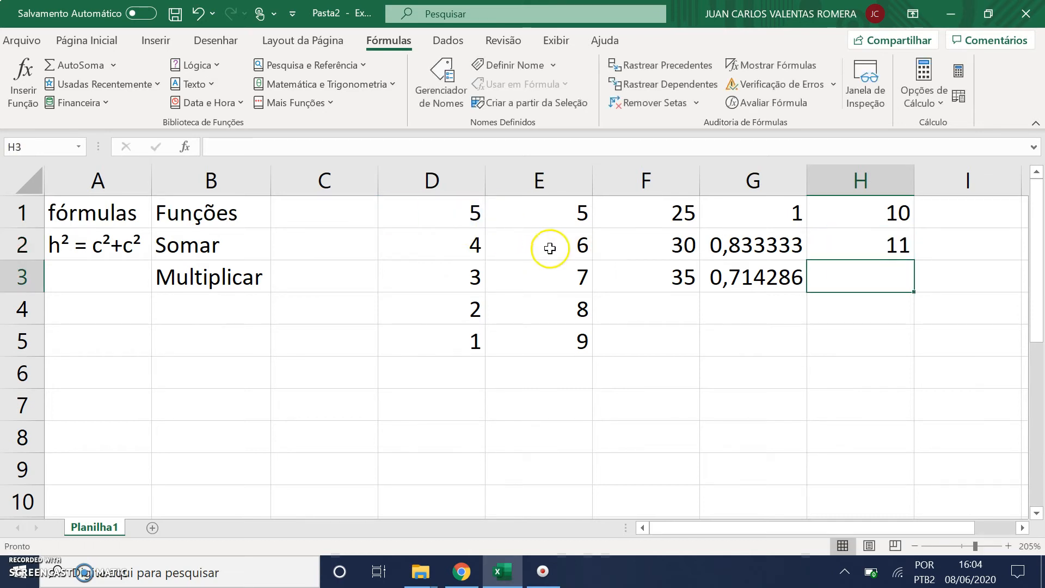
Enter the addition formula =D1+E3 in cell H3.
text(=)
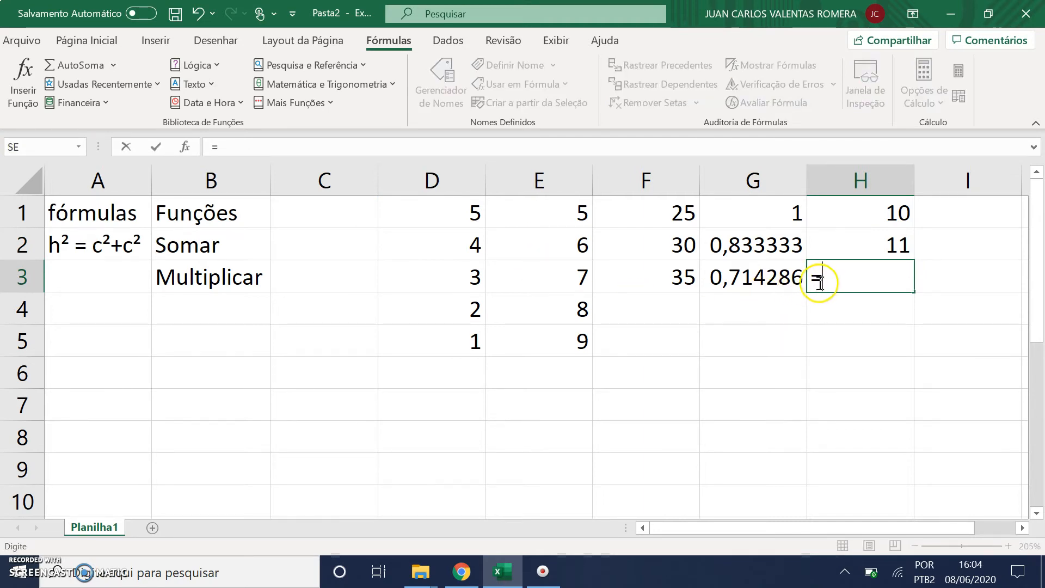
click(440, 213)
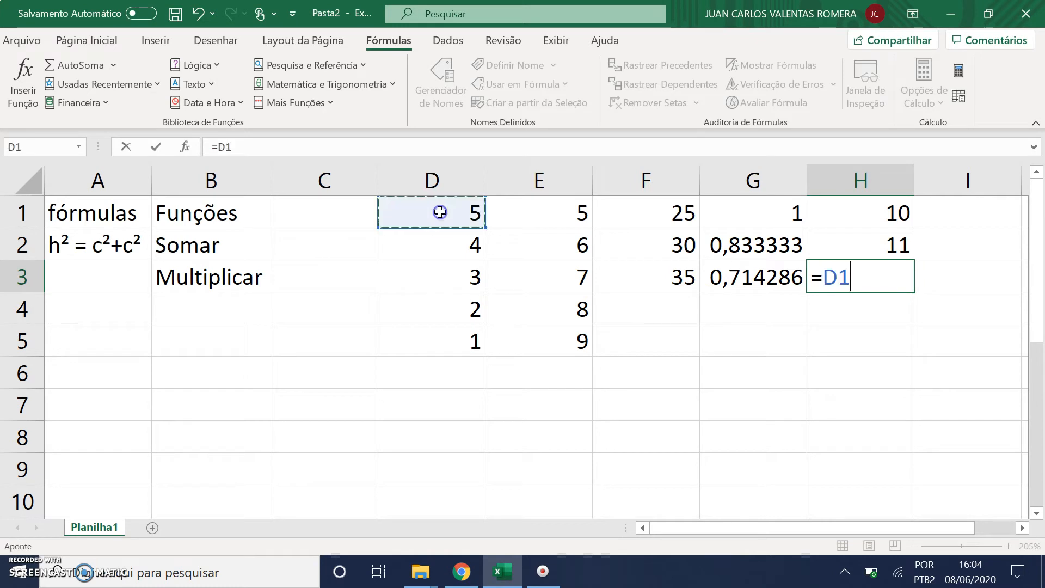
text(+)
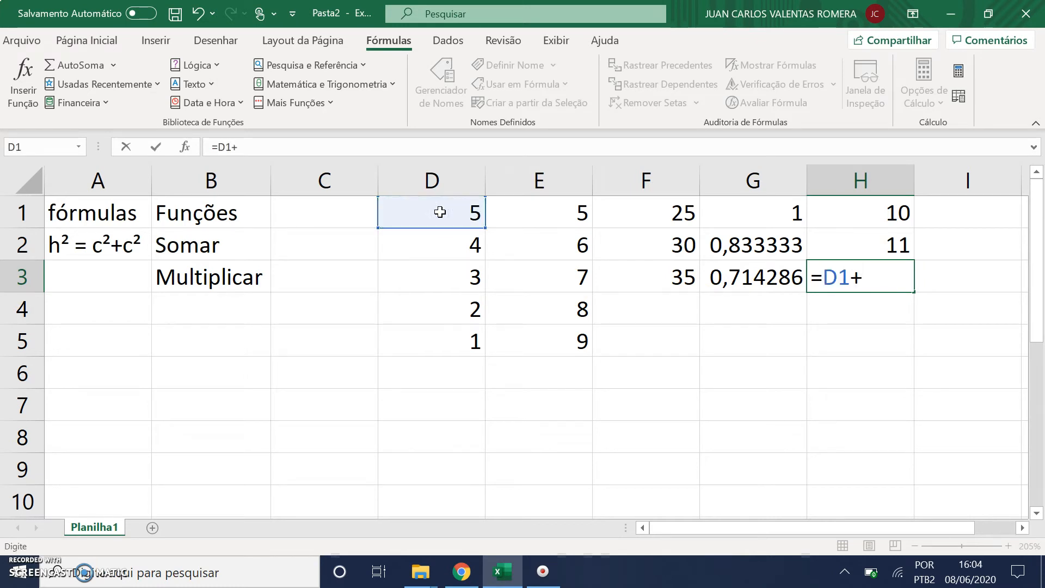
click(545, 275)
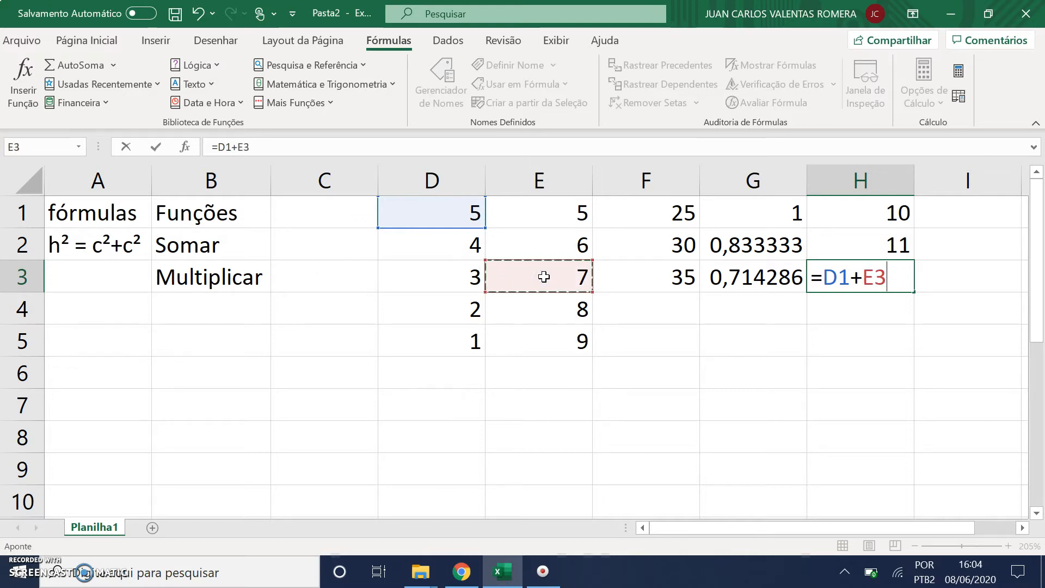
key(Return)
Enter the subtraction formula =D1-E1 in cell I1.
click(980, 213)
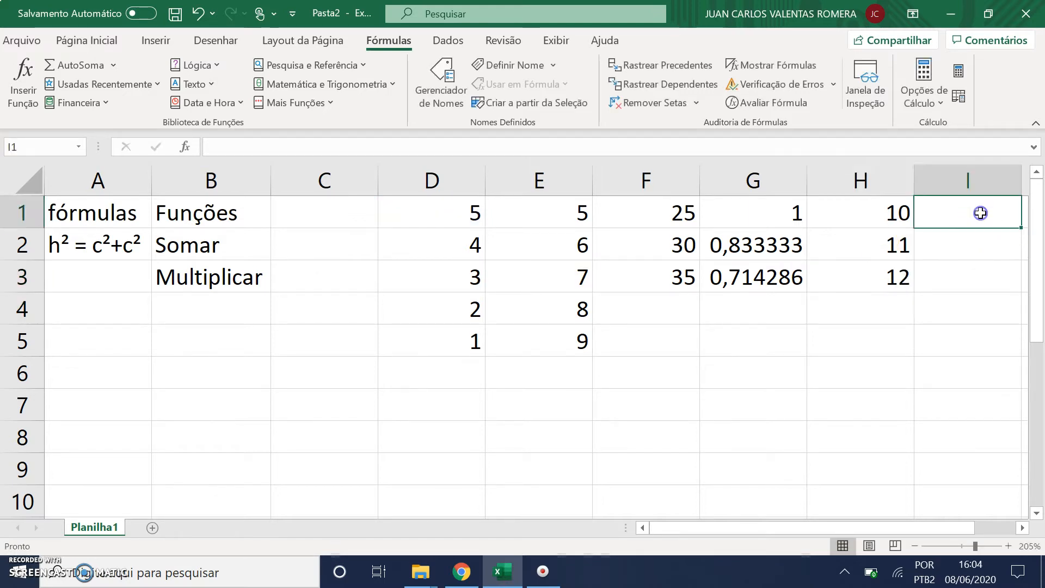
text(=)
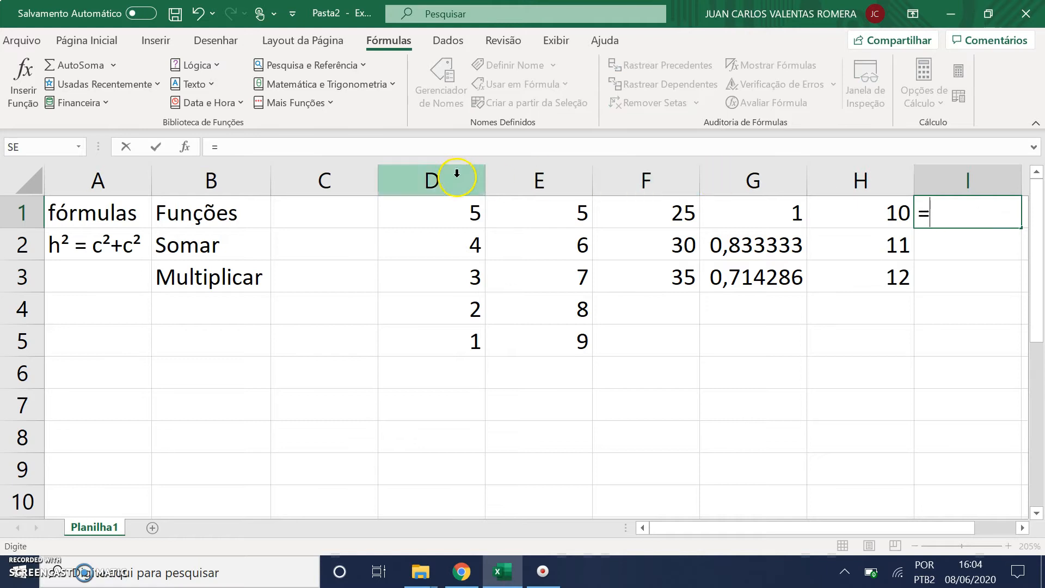
click(463, 211)
text(-)
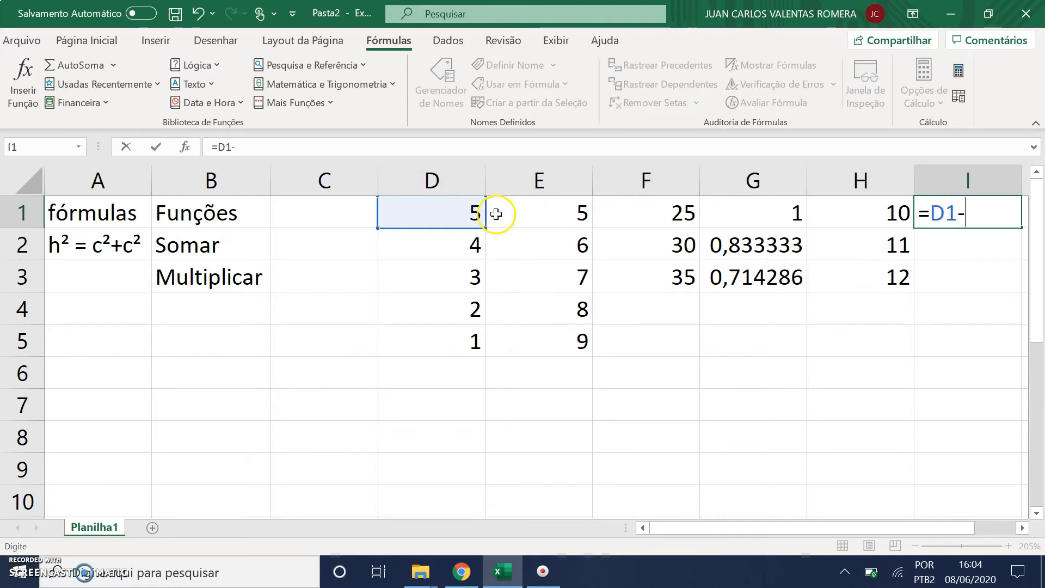
click(570, 211)
key(Return)
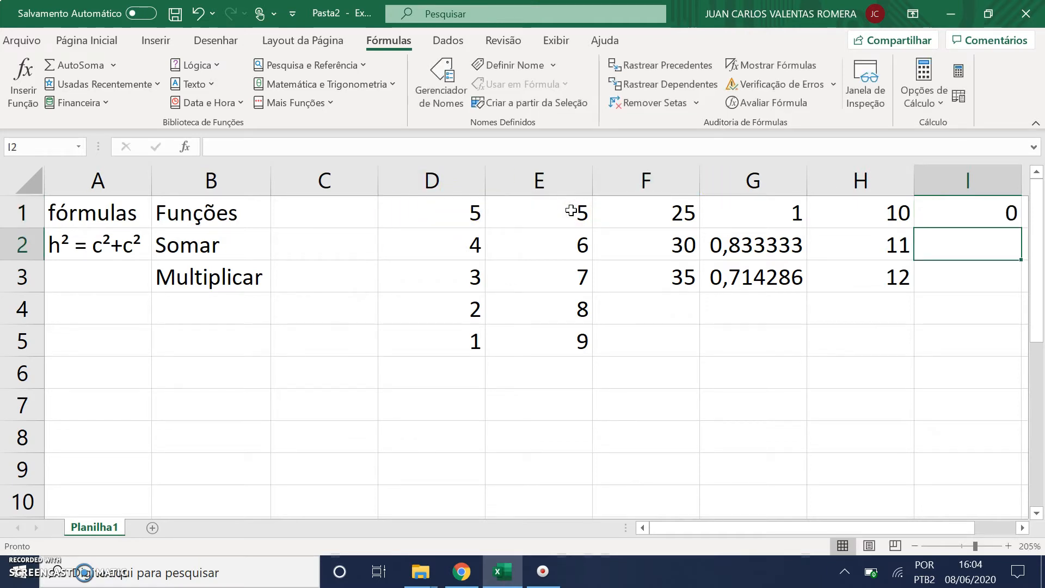
Enter the subtraction formula =D1-E2 in cell I2.
text(=)
click(473, 213)
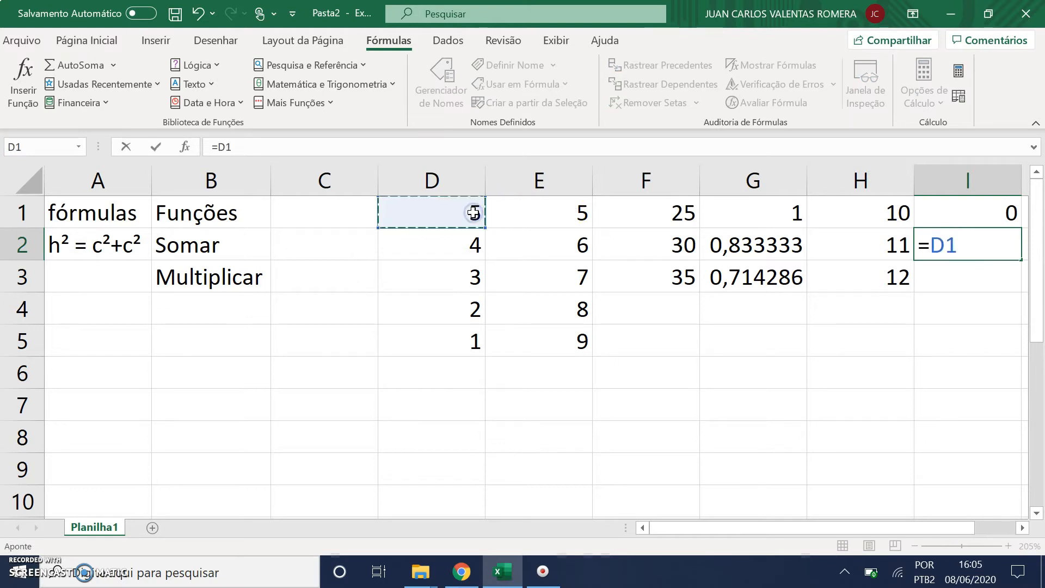
text(-)
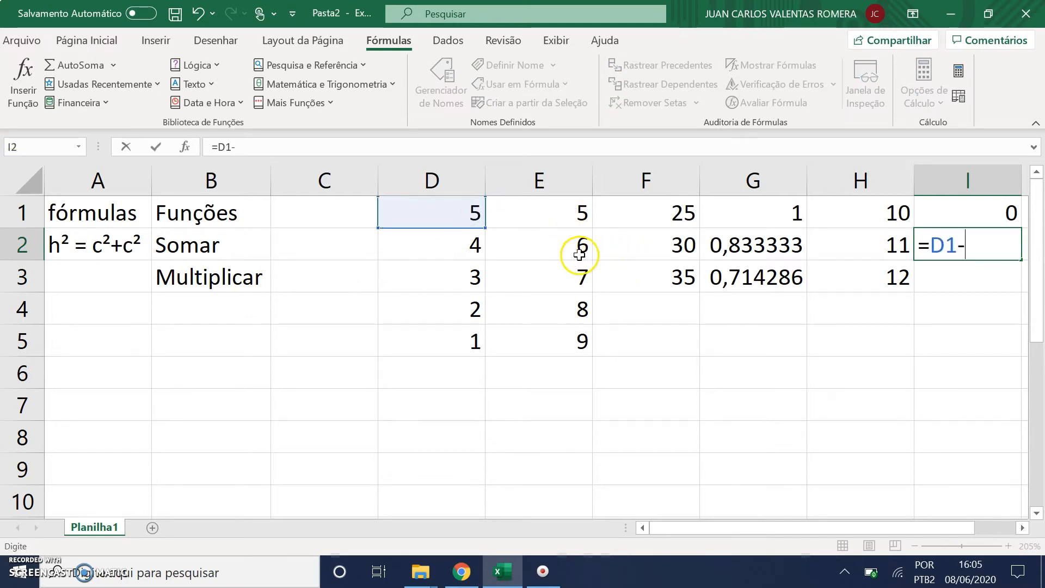
click(577, 252)
key(Return)
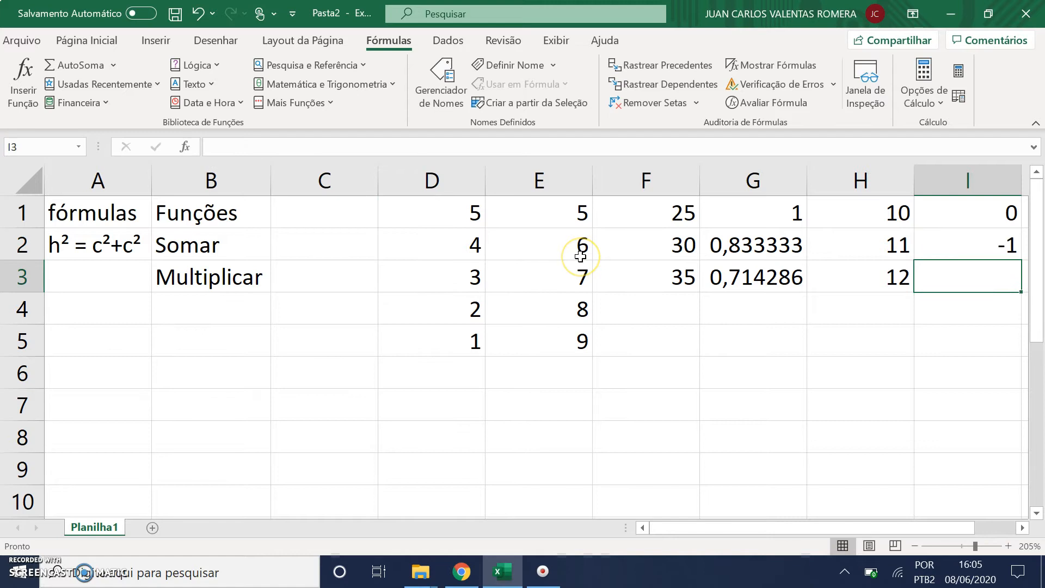
Enter the subtraction formula =D1-E3 in cell I3.
text(=)
click(467, 216)
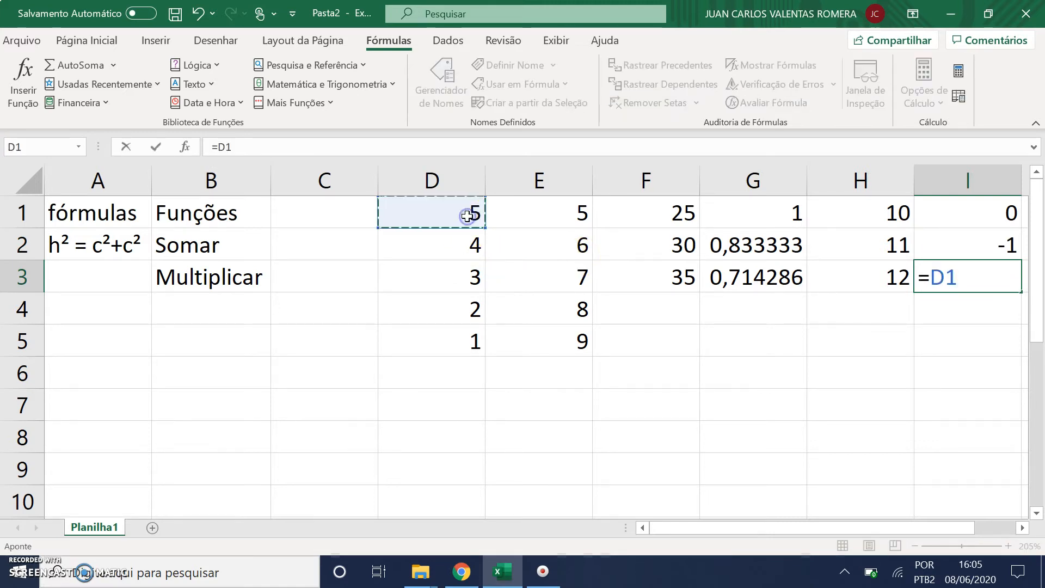
text(-)
click(527, 274)
key(Return)
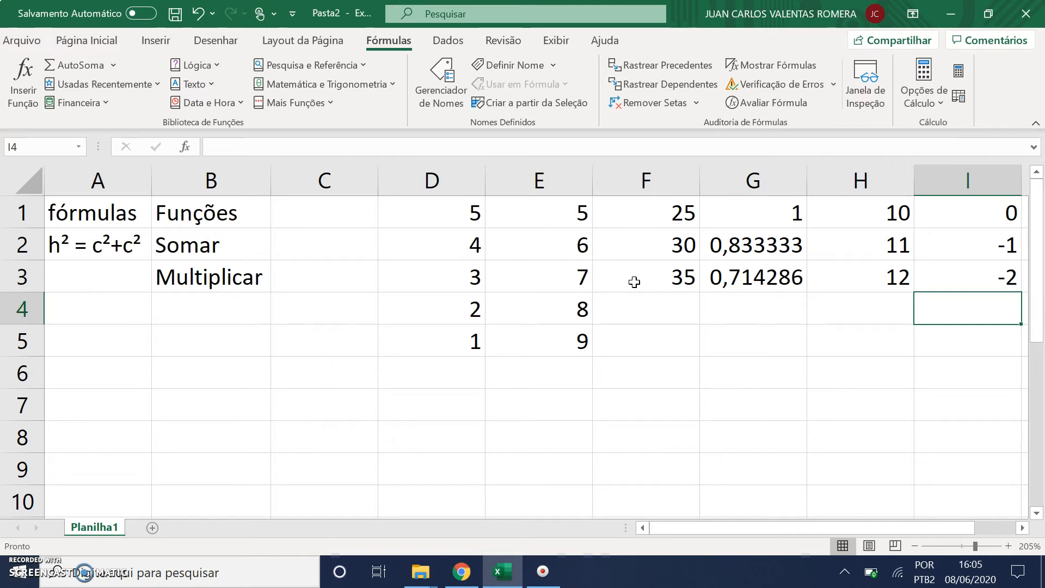
Examine the multiplication, division, addition and subtraction formulas in rows 1 to 3 of columns F to I.
click(632, 222)
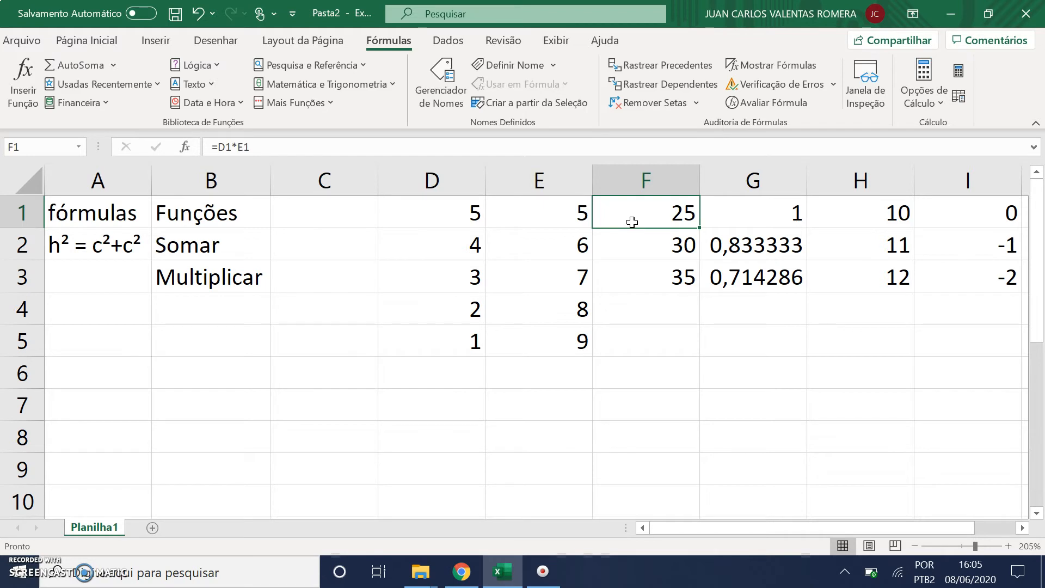
click(719, 212)
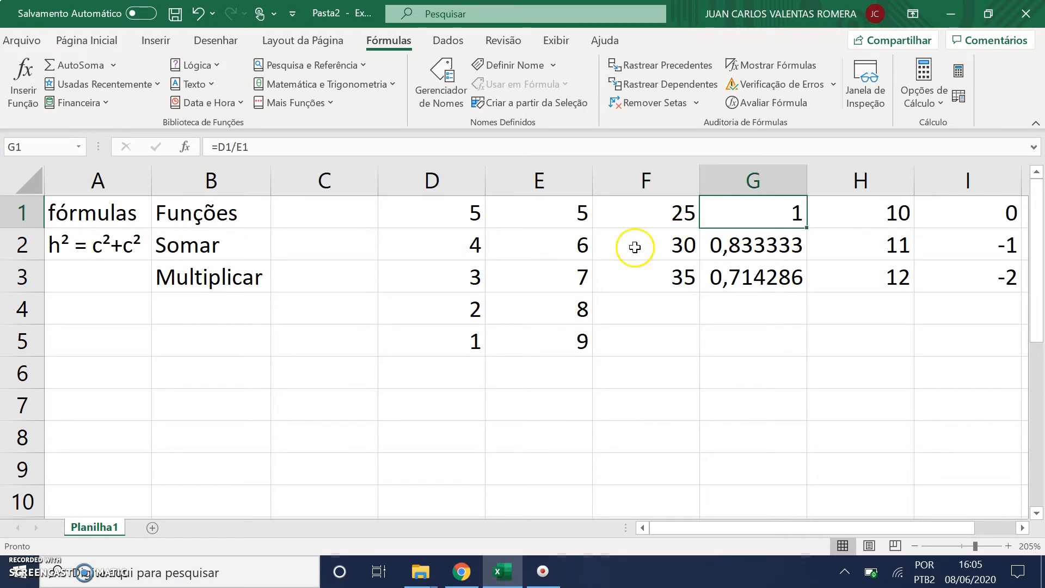
click(655, 240)
click(676, 275)
click(729, 274)
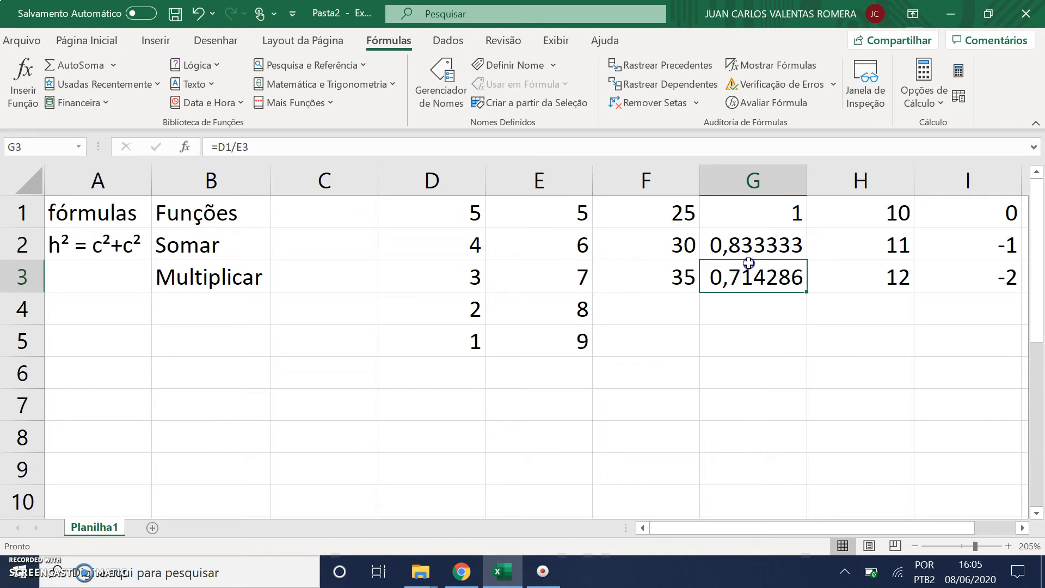
click(756, 246)
click(792, 219)
click(855, 224)
click(854, 239)
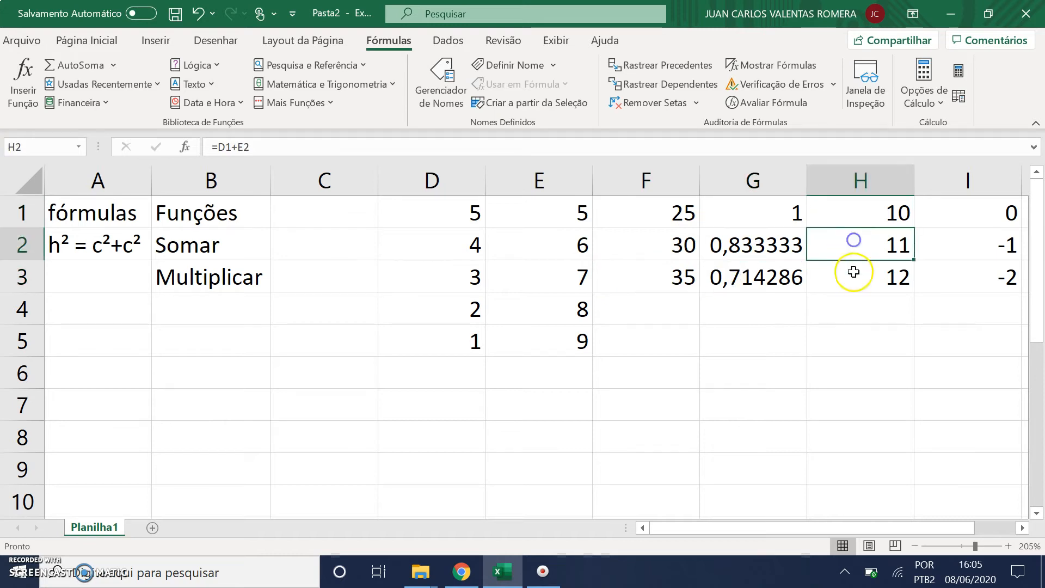
click(854, 272)
click(968, 278)
click(980, 237)
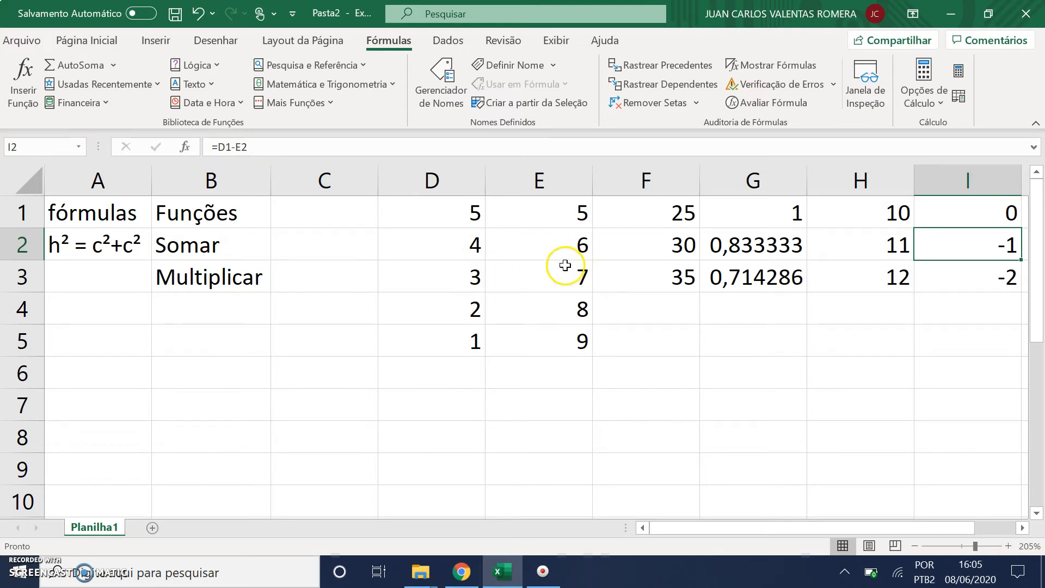
Fill the multiplication formula from F3 down through F7 and check the cell references in the copied formulas.
click(642, 272)
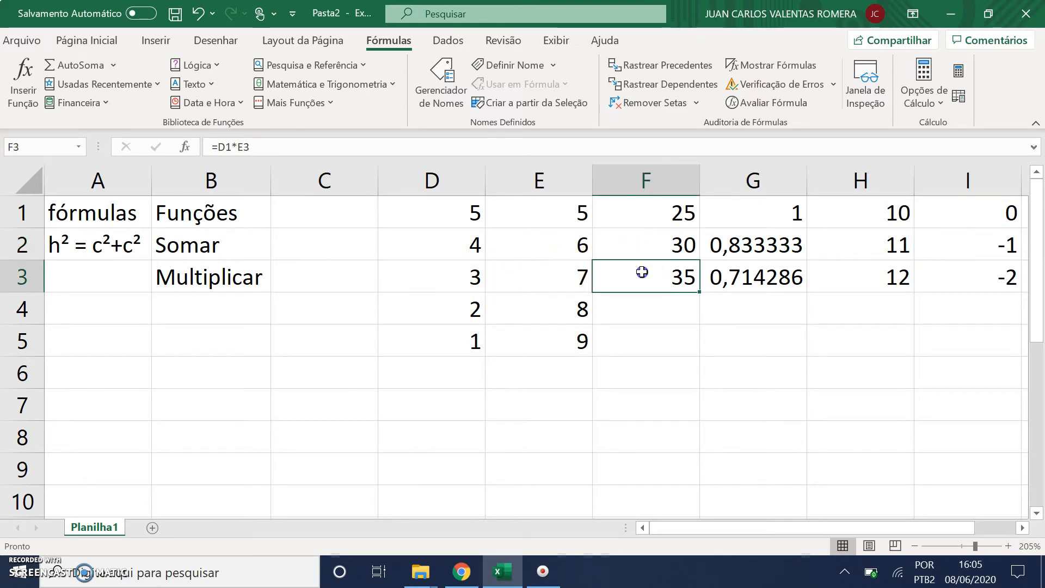
drag(699, 292, 698, 414)
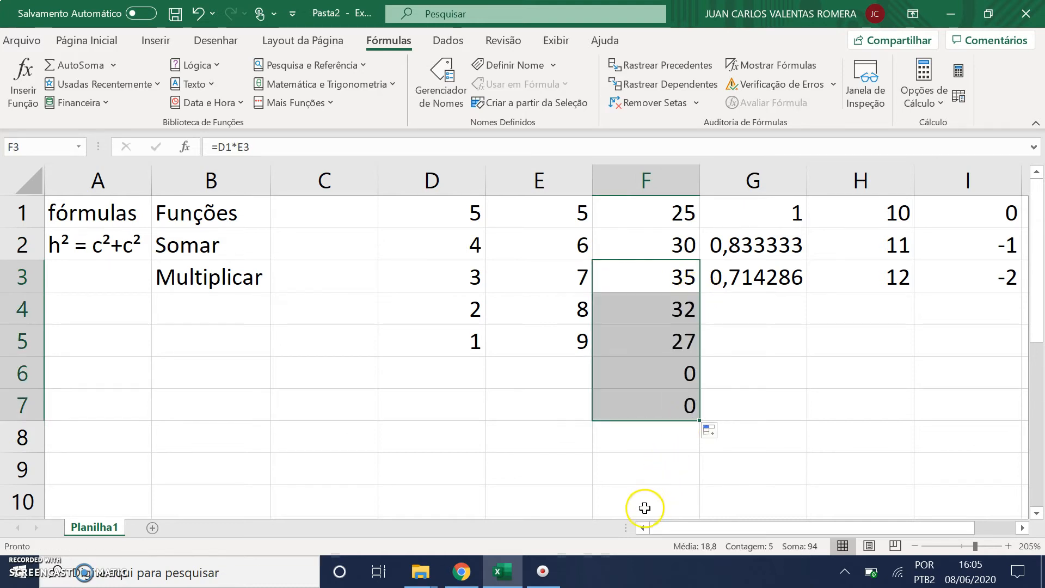
click(681, 306)
click(672, 281)
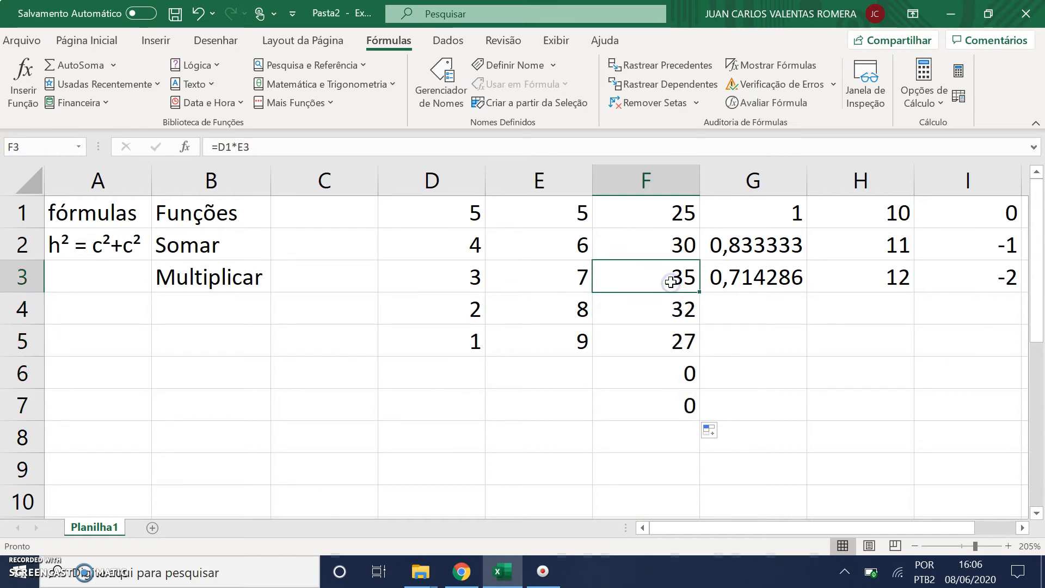
click(676, 281)
click(681, 308)
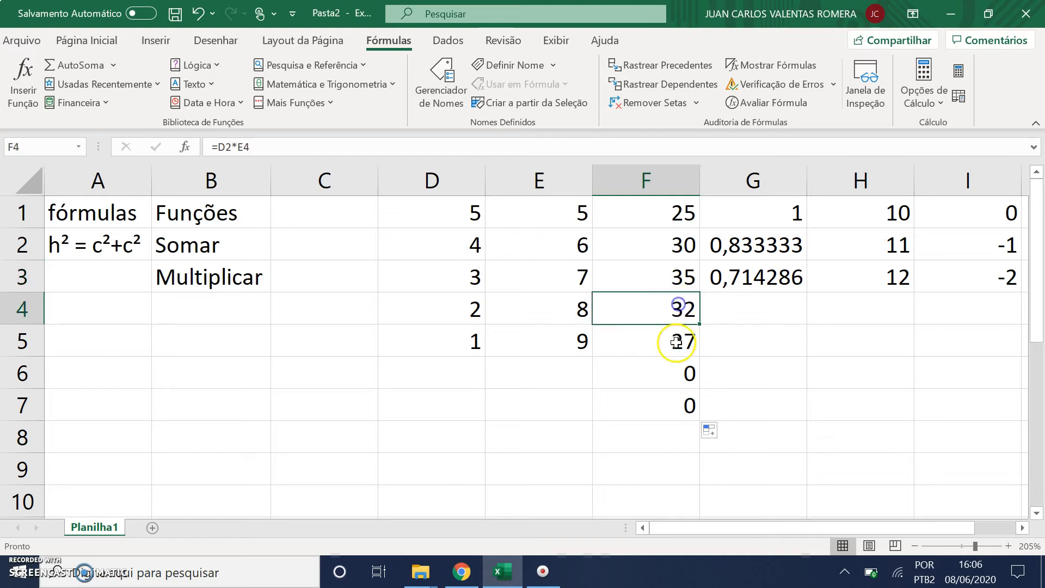
click(676, 340)
click(672, 375)
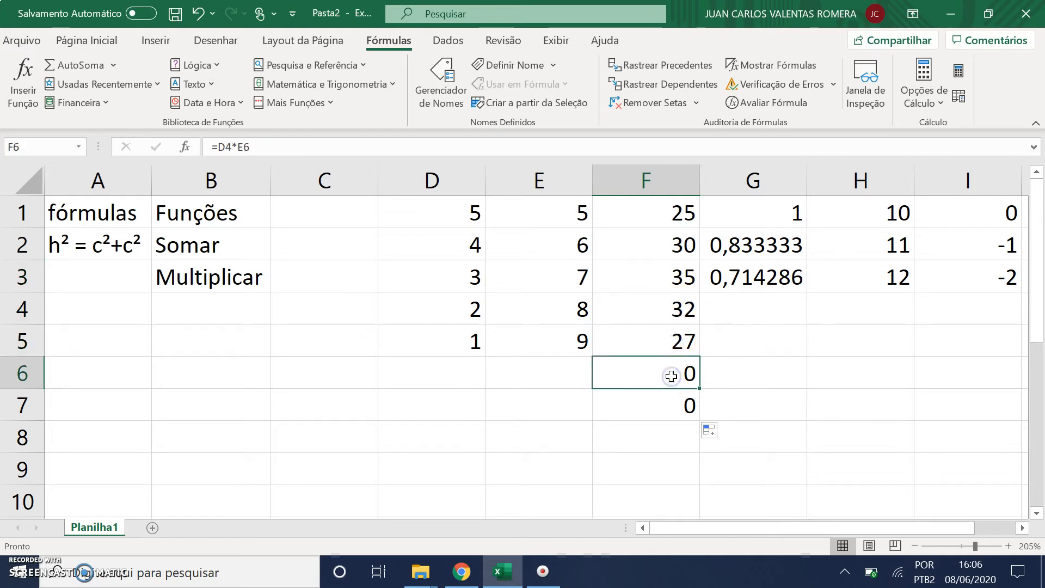
click(649, 317)
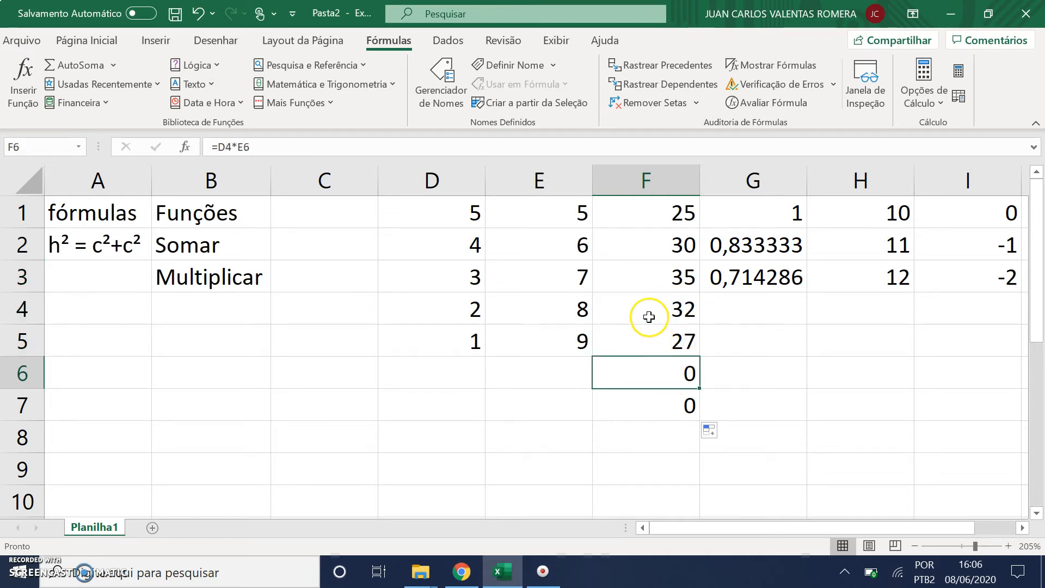
Fill the formula in F3 down again through F5 and check the references in F3.
click(663, 285)
drag(699, 292, 702, 353)
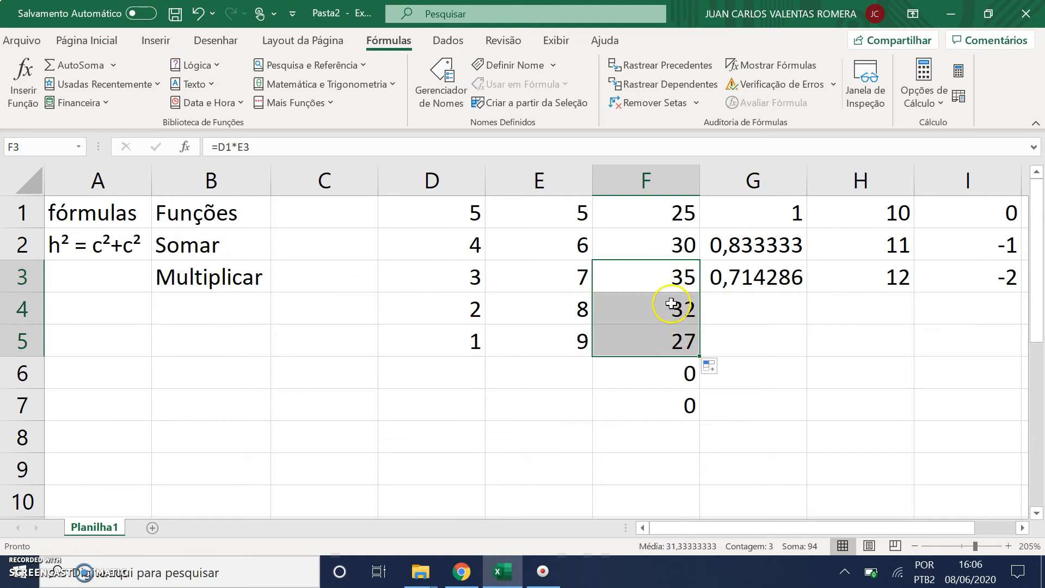
click(673, 285)
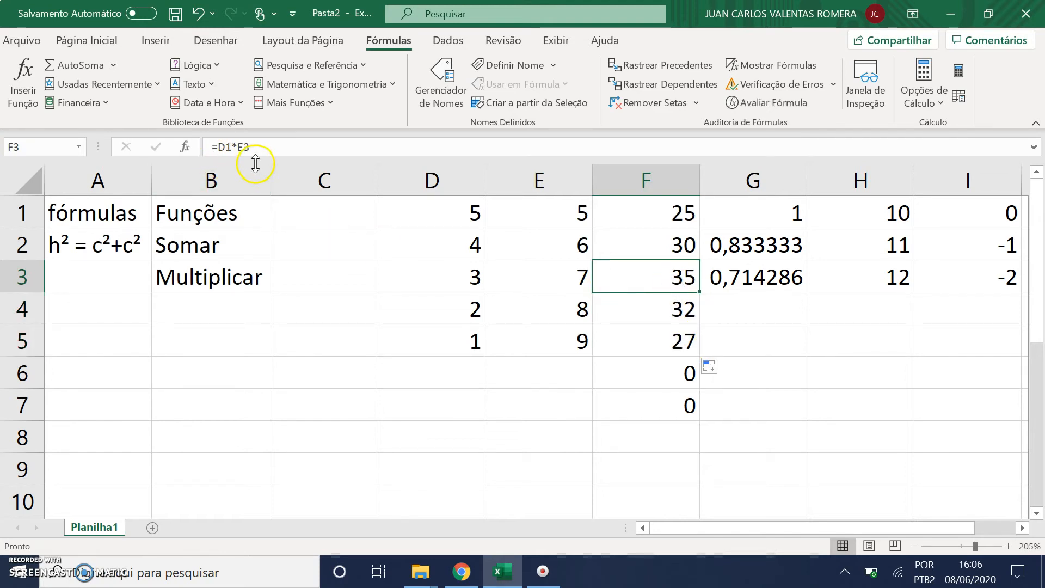
Clear the copied multiplication formulas from cells F4 through F7.
click(608, 299)
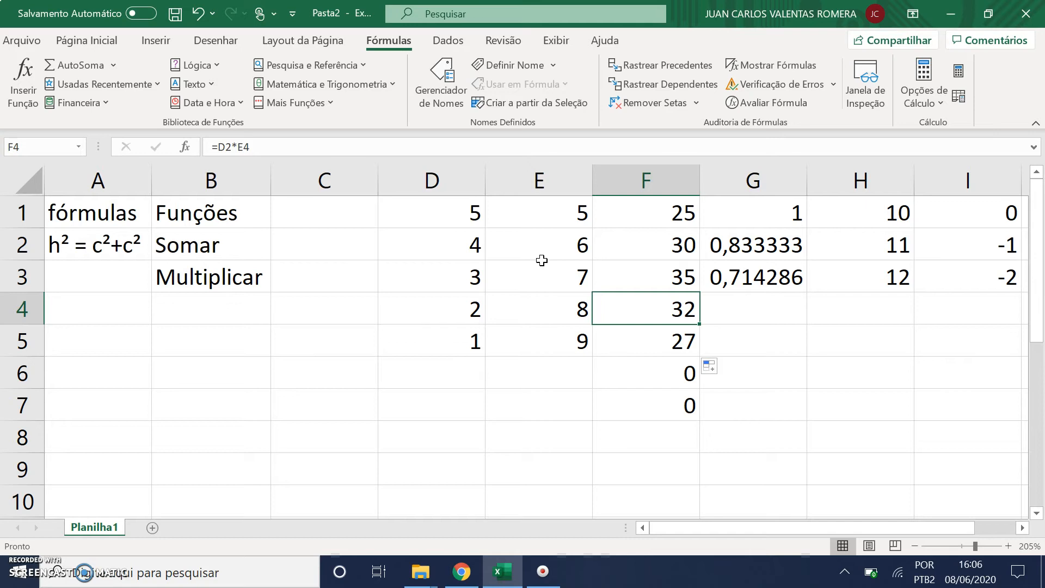
click(765, 333)
drag(687, 308, 677, 403)
key(Delete)
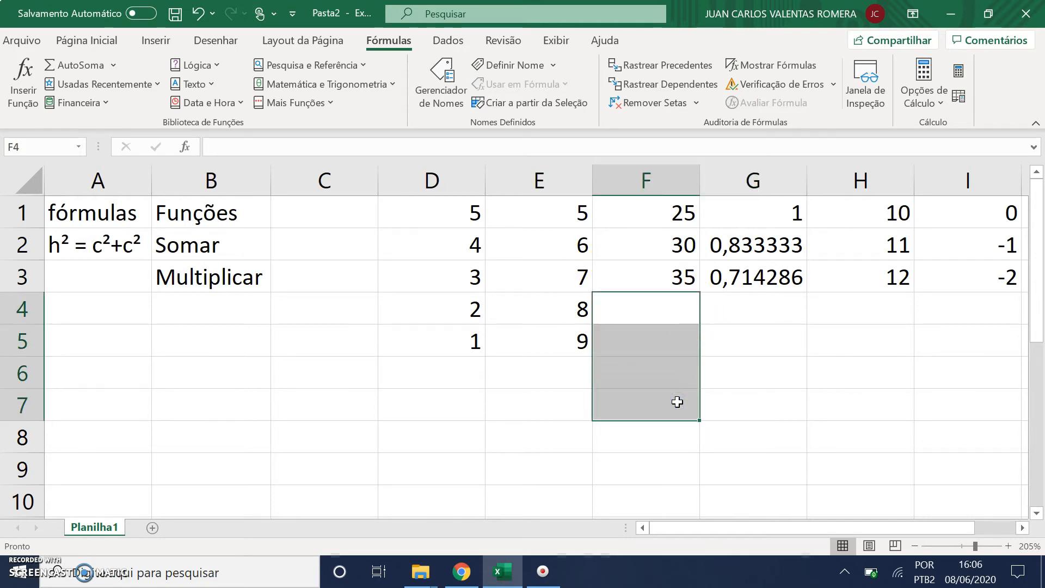
Make the D1 reference absolute in F1 so the formula reads =$D$1*E1, and fill it down through F5.
click(656, 221)
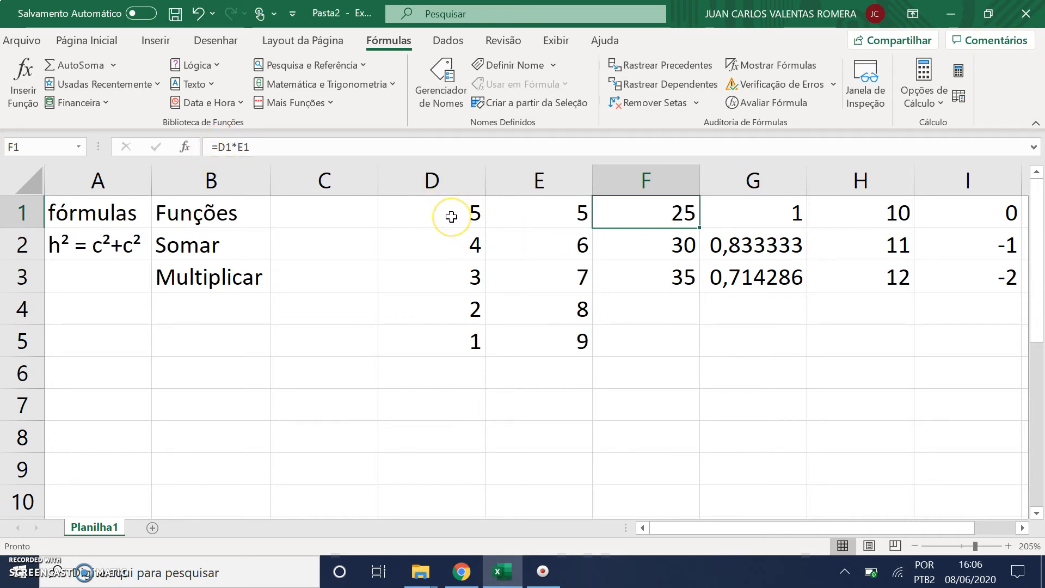
click(229, 147)
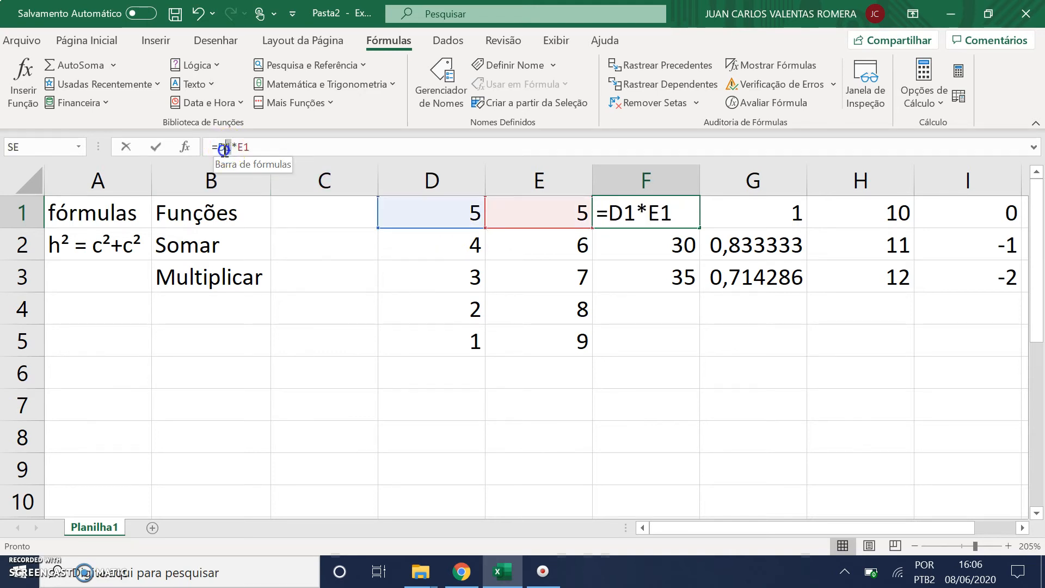
double_click(221, 147)
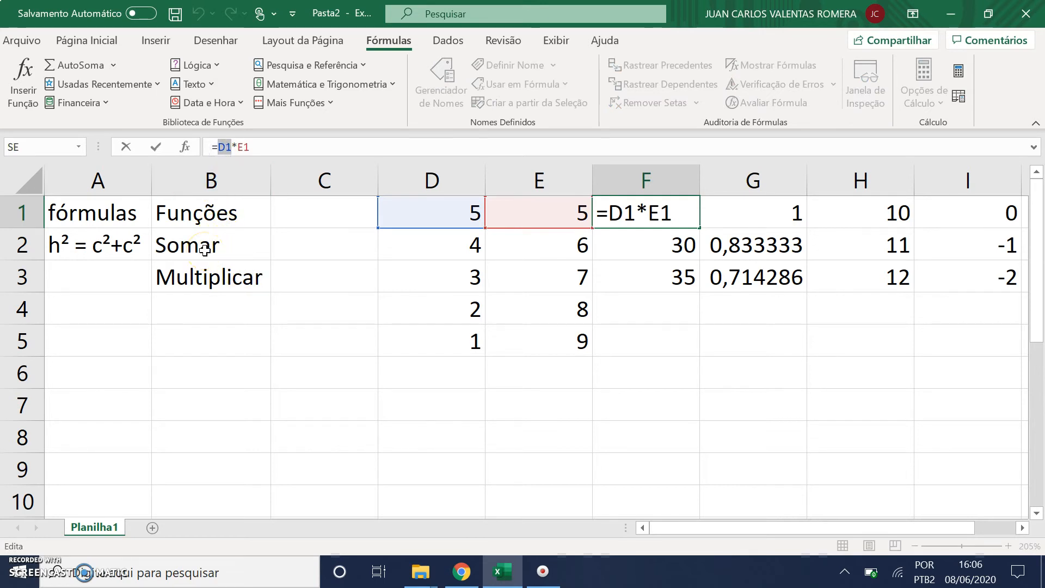
key(F4)
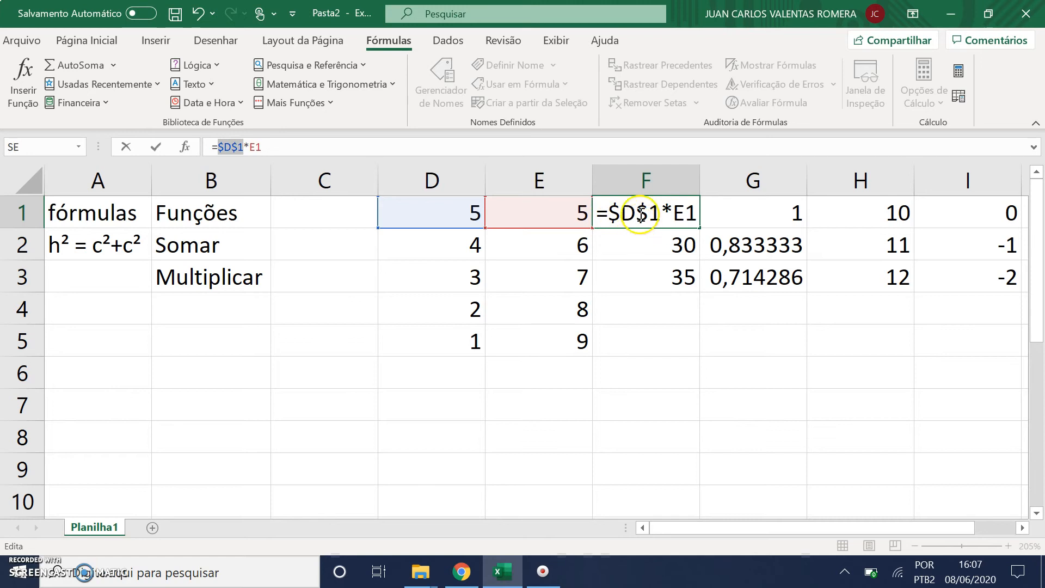
click(631, 251)
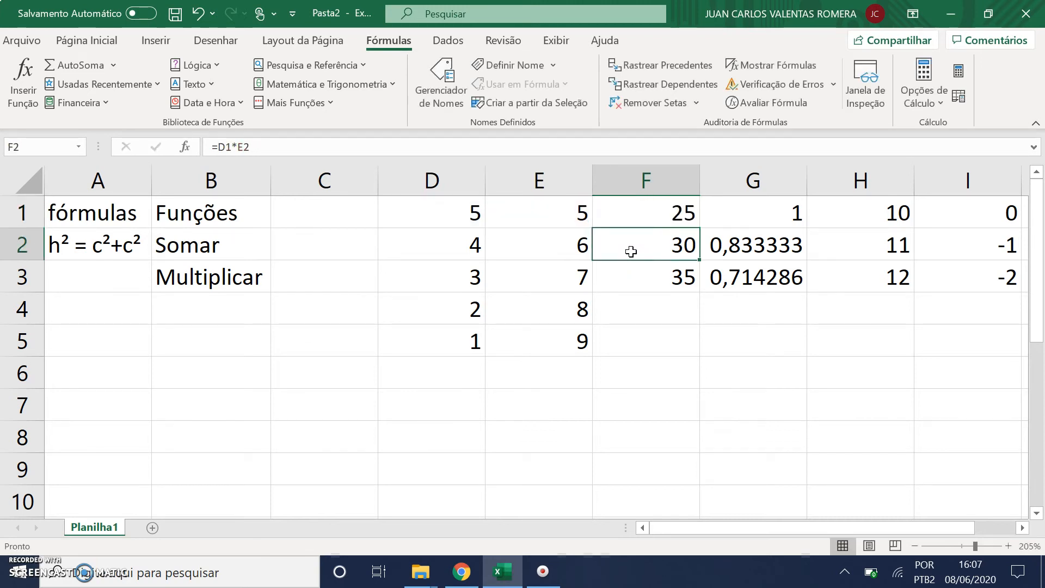
click(658, 213)
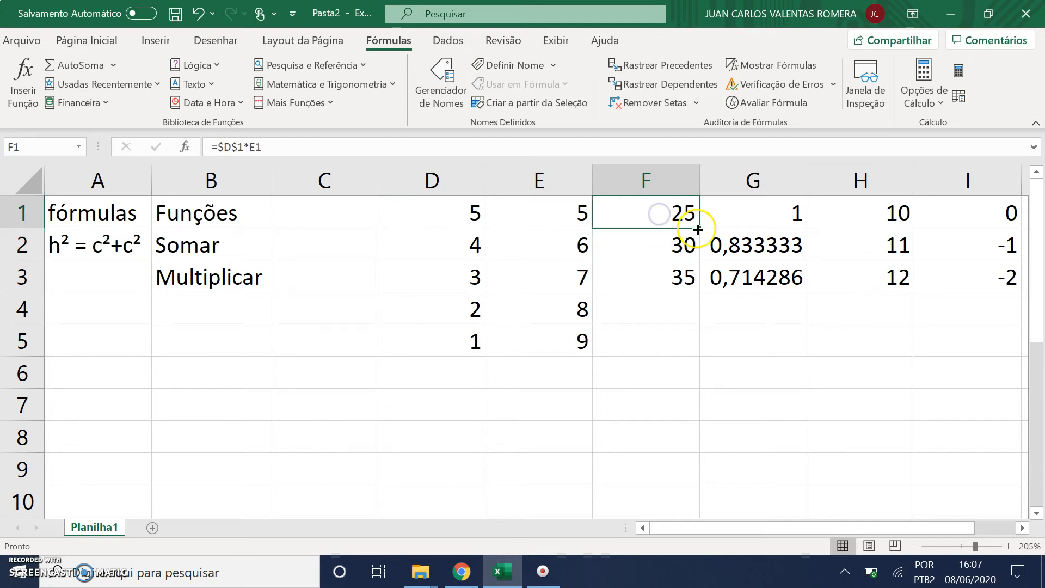
drag(698, 229, 689, 354)
Examine the cell references in the multiplication formulas from F5 up to F1.
click(681, 308)
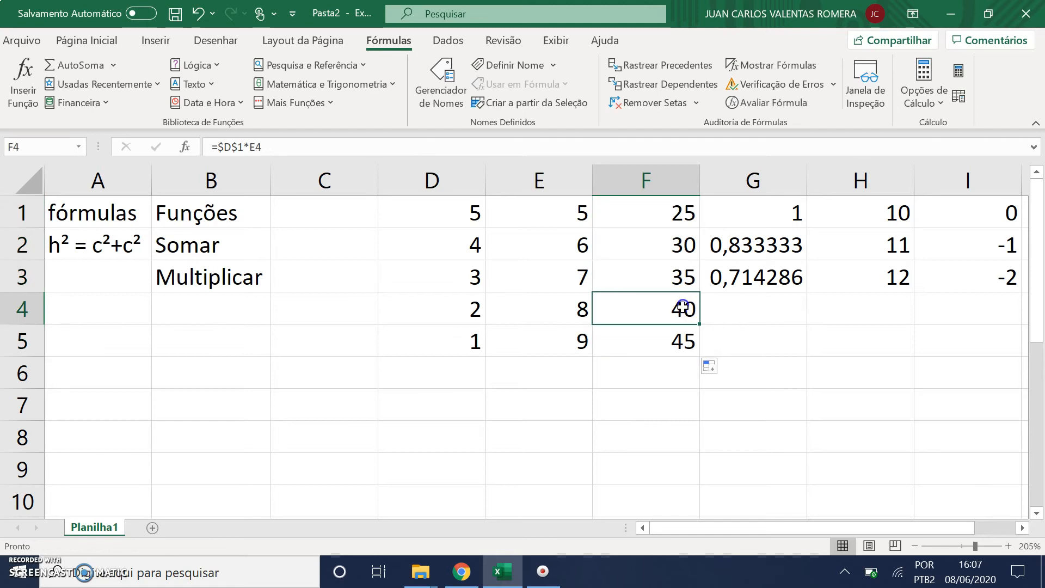
click(679, 343)
click(675, 273)
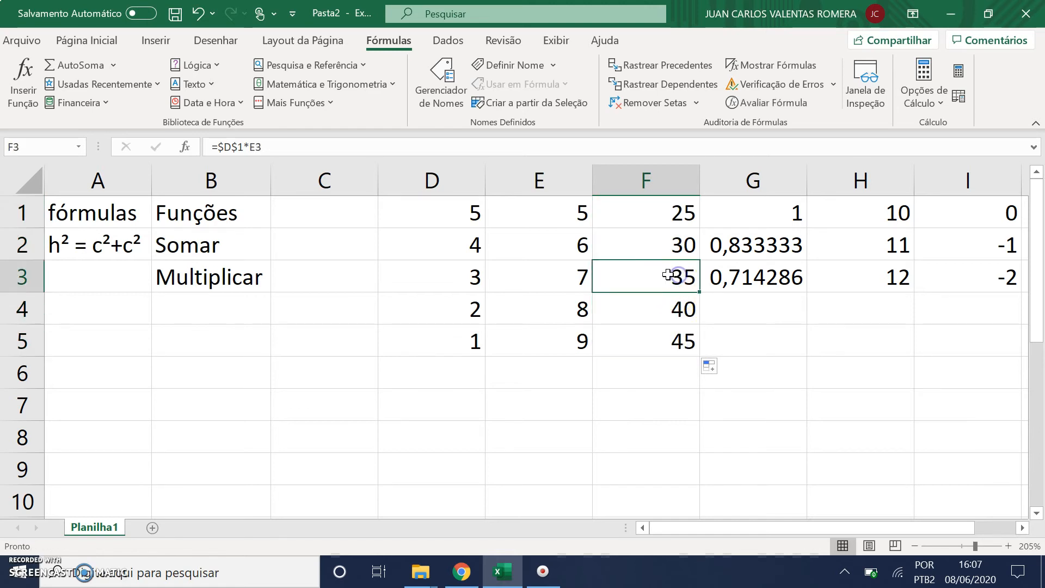
click(666, 306)
click(663, 335)
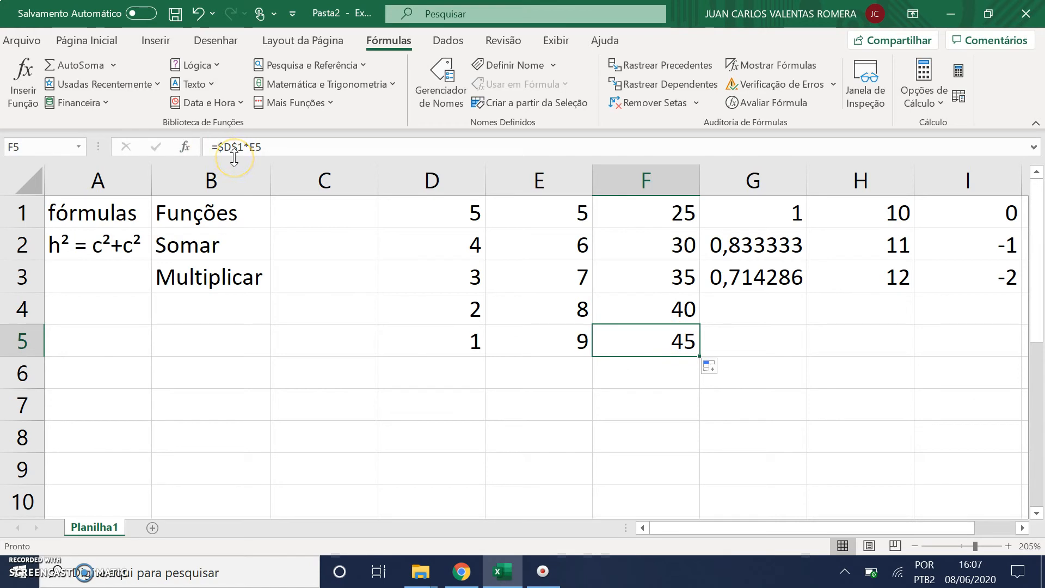
key(Up)
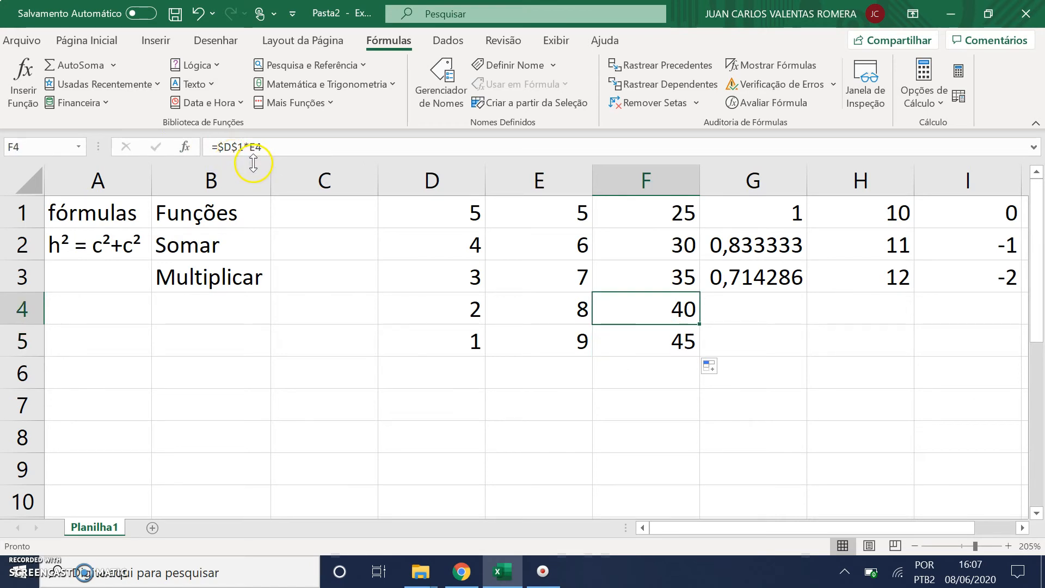
key(Up)
key(Up)
key(Up)
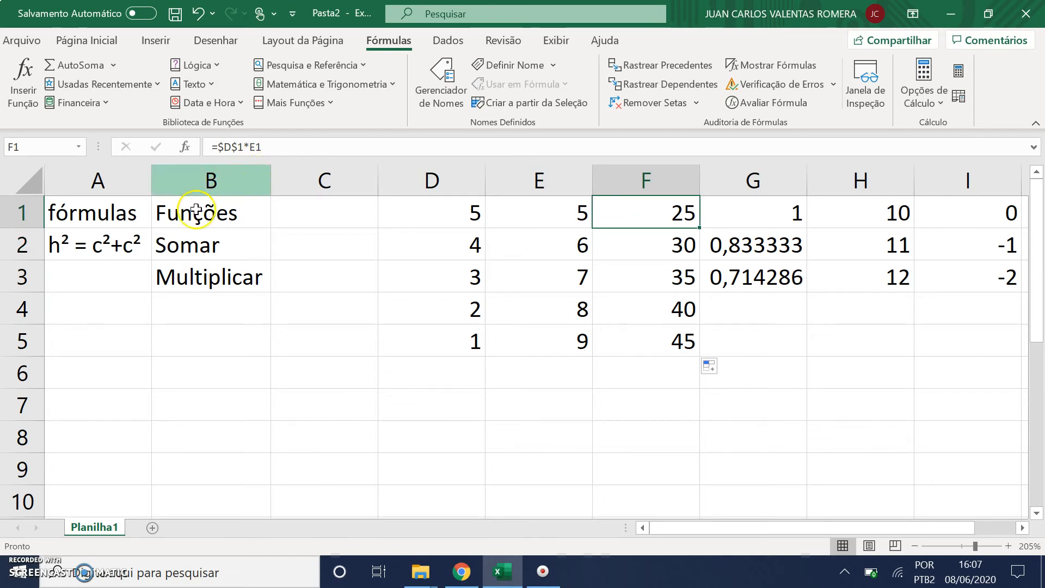
Enter the label Congelar in cell B6 and fixa in cell B7.
click(171, 373)
text(COngelar)
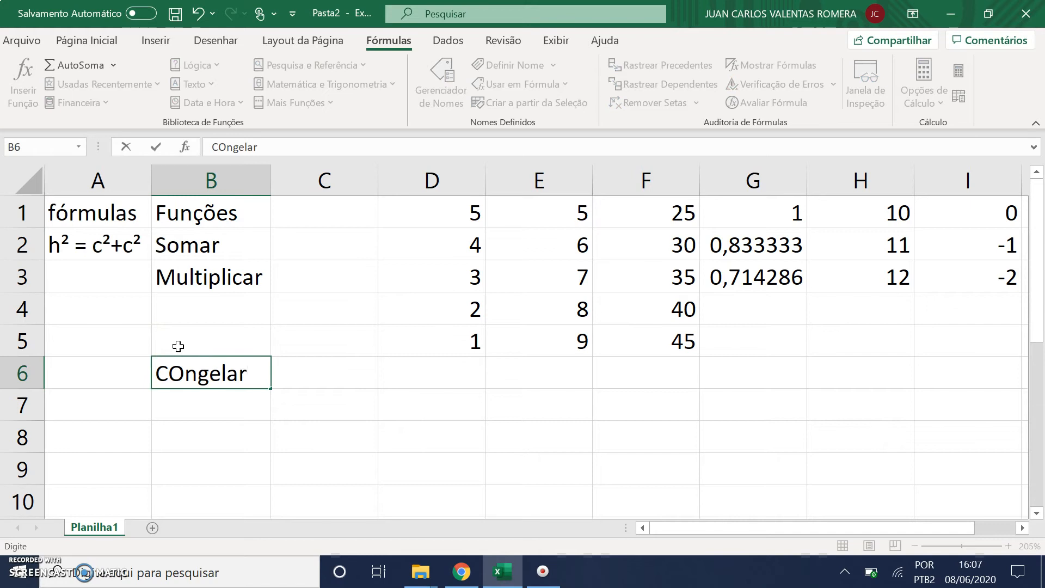
key(Return)
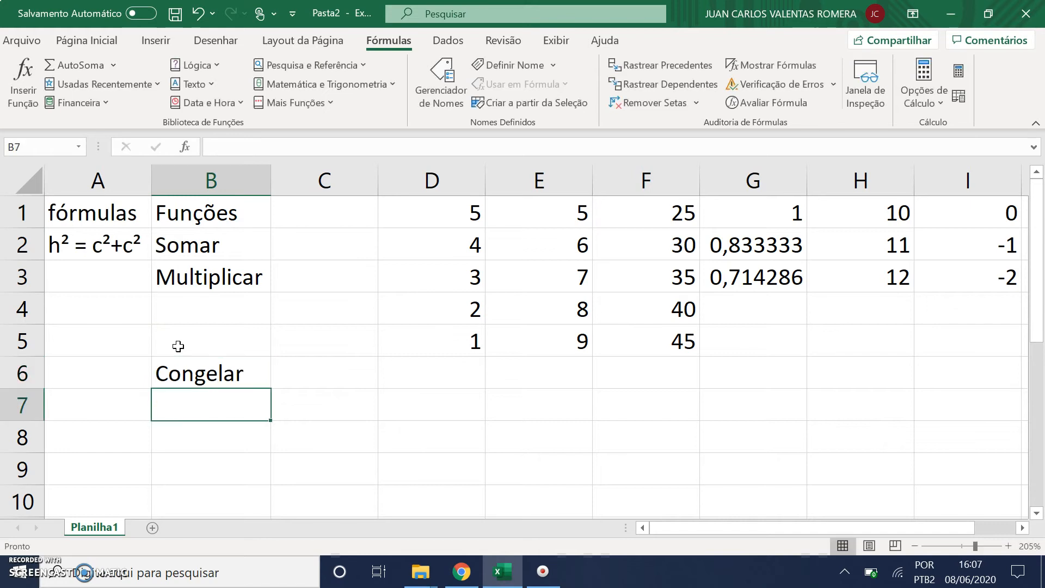
text(fixa)
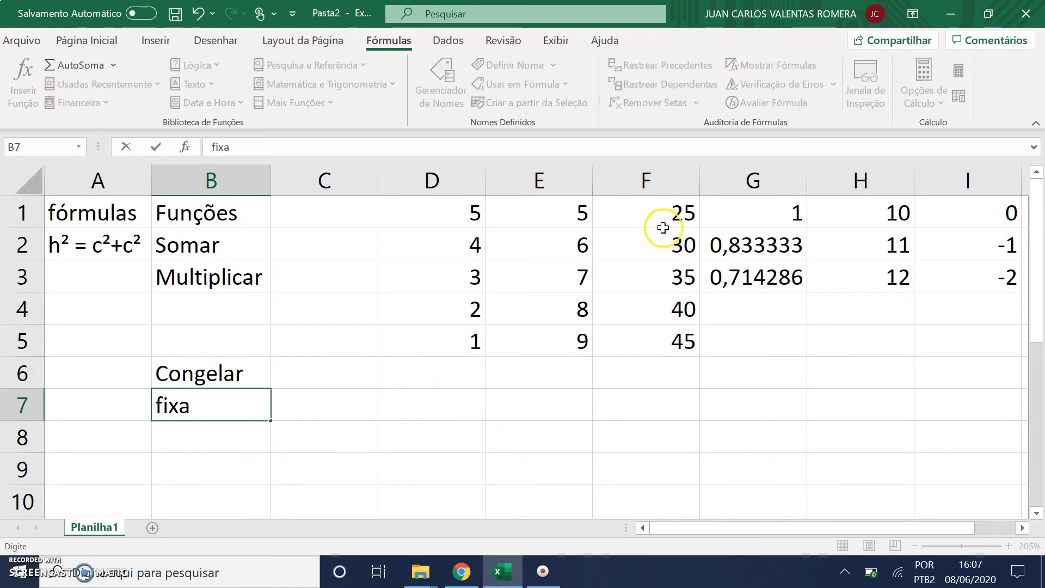
click(665, 220)
Review the fixed $D$1 reference in the multiplication formulas in F2 through F4.
click(678, 244)
click(672, 275)
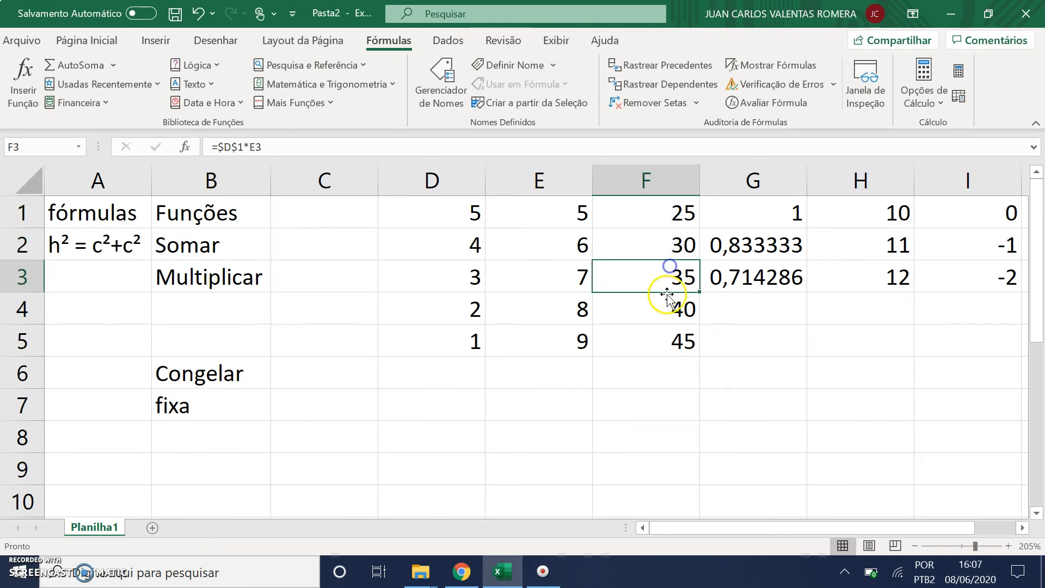
click(675, 244)
shift+click(675, 309)
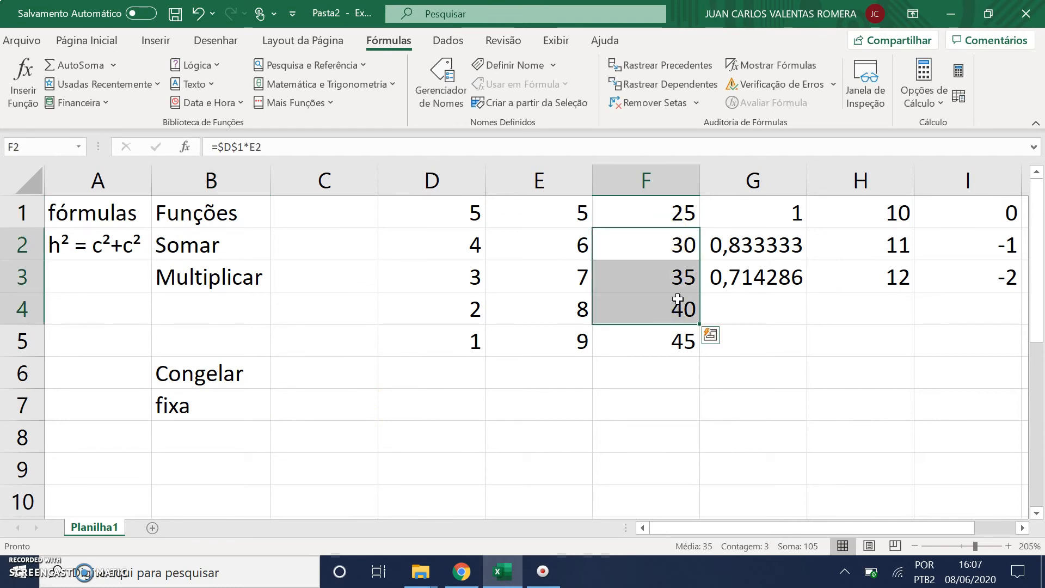
Make the D1 reference absolute in the G1 division formula so it reads =$D$1/E1.
click(752, 212)
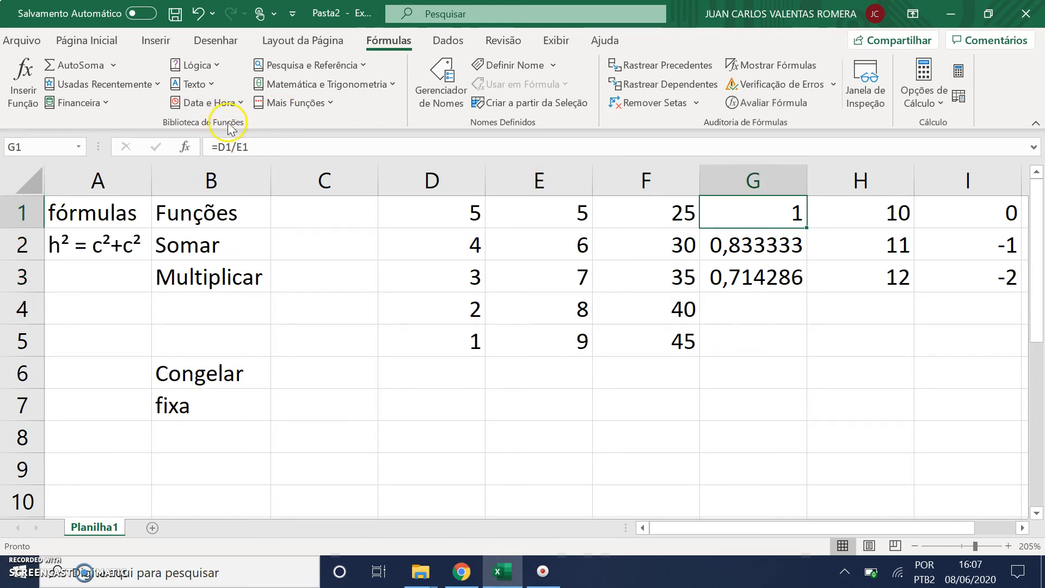
click(226, 148)
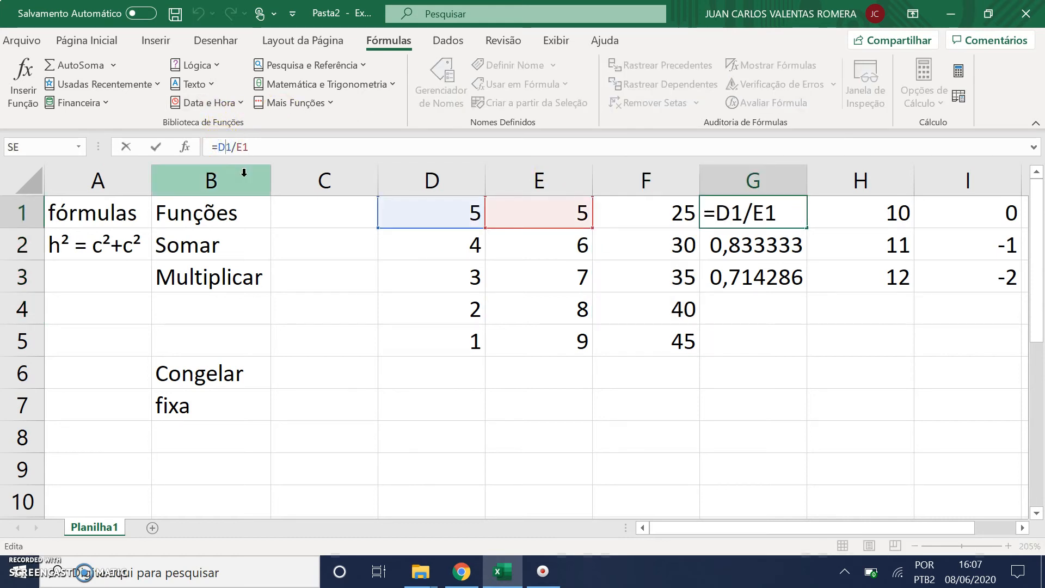
key(F4)
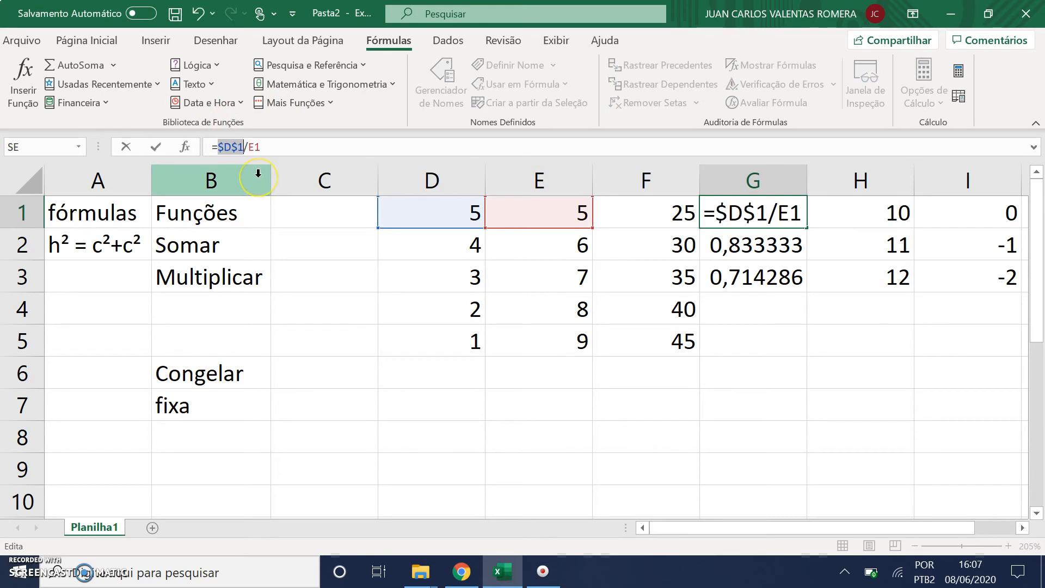
key(Return)
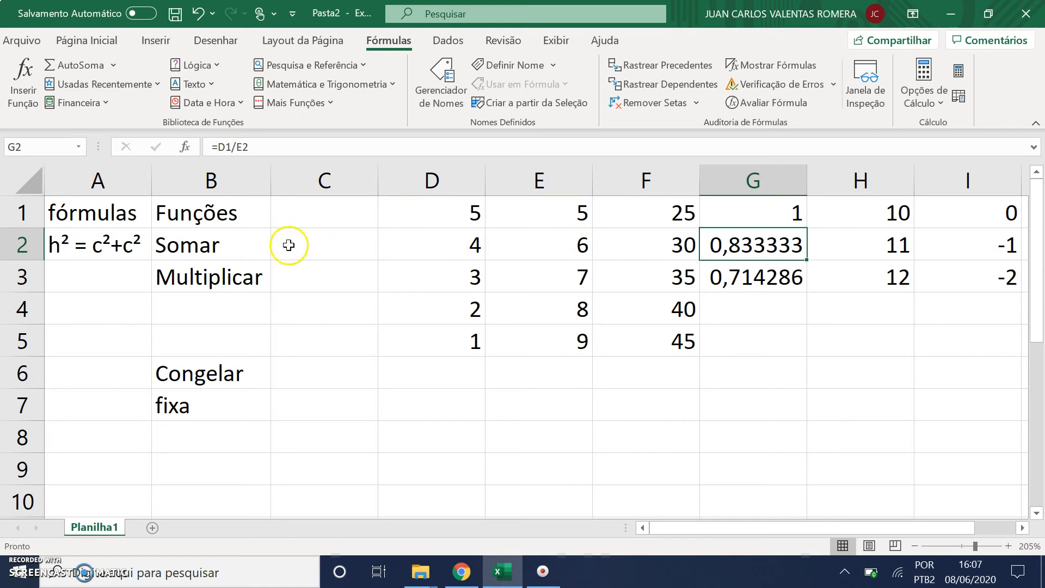
Fix the column of the D1 reference in the G2 division formula, making it =$D1/E2.
click(219, 147)
text($)
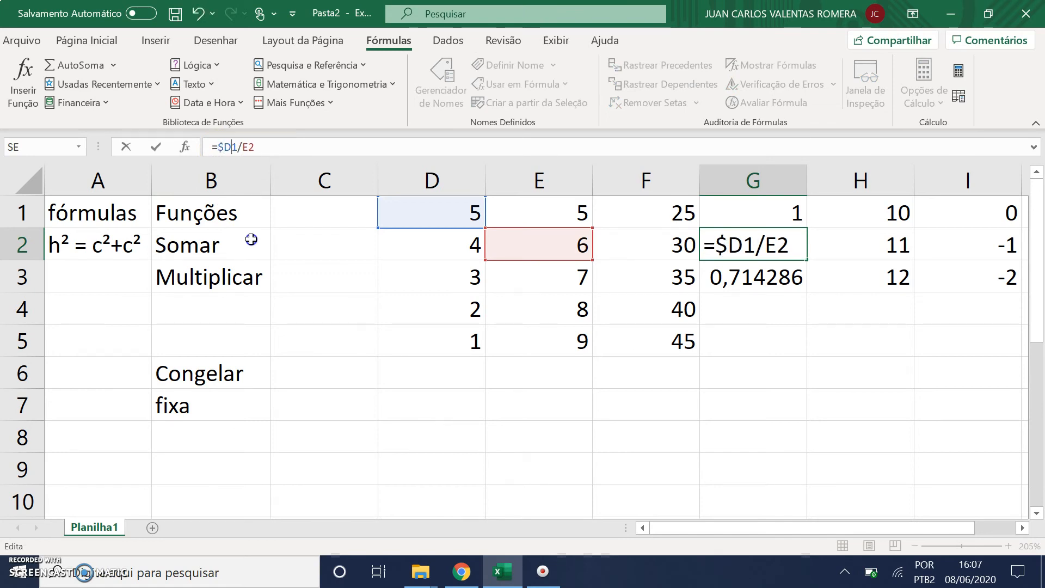
key(ctrl+Return)
Fill the division formula in G1 down through G5.
click(737, 219)
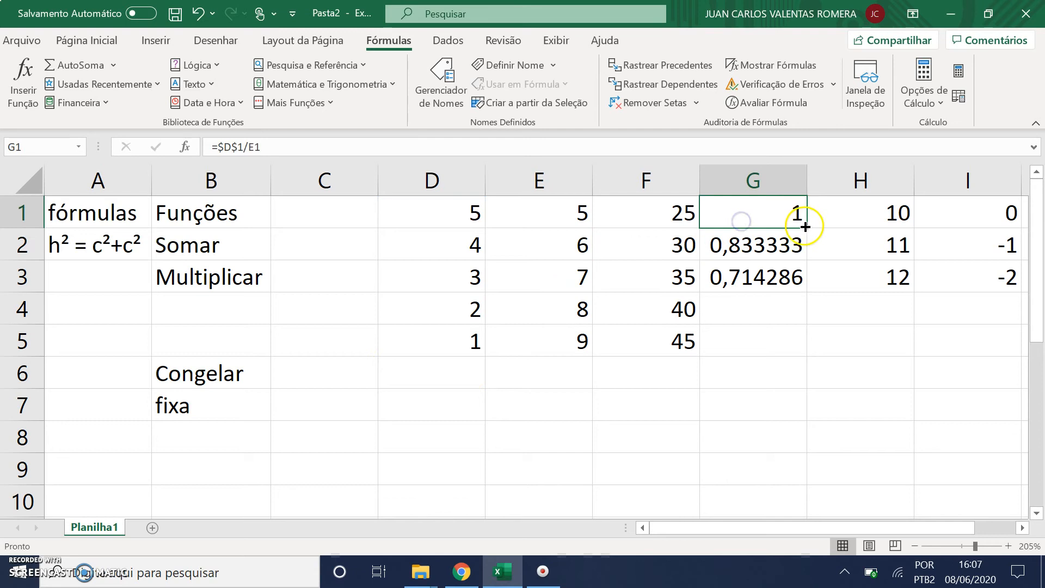
drag(806, 226, 791, 340)
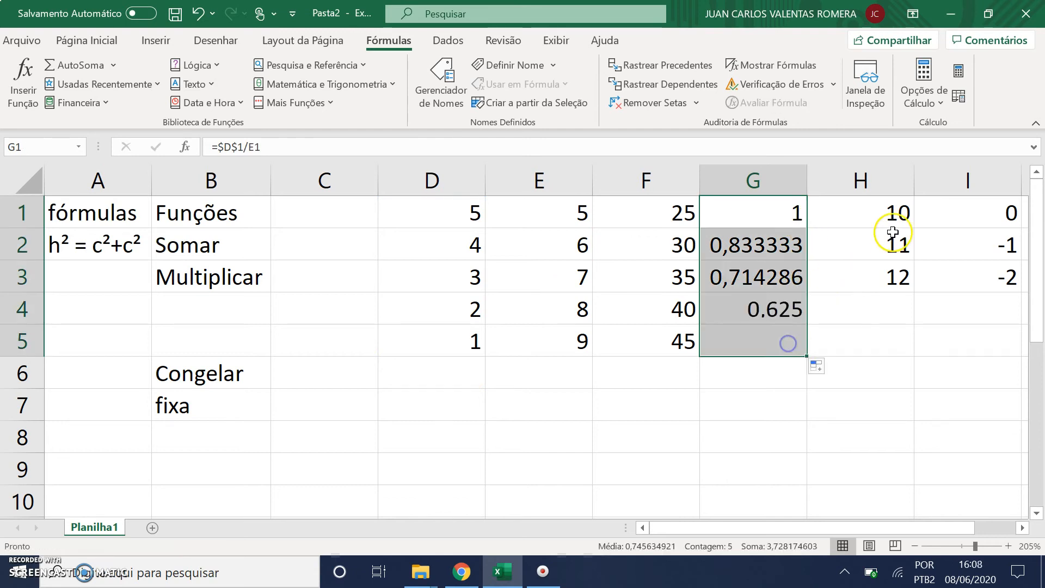
Change the H1 addition formula to =$D$1+E1 and fill it down through H5.
click(884, 216)
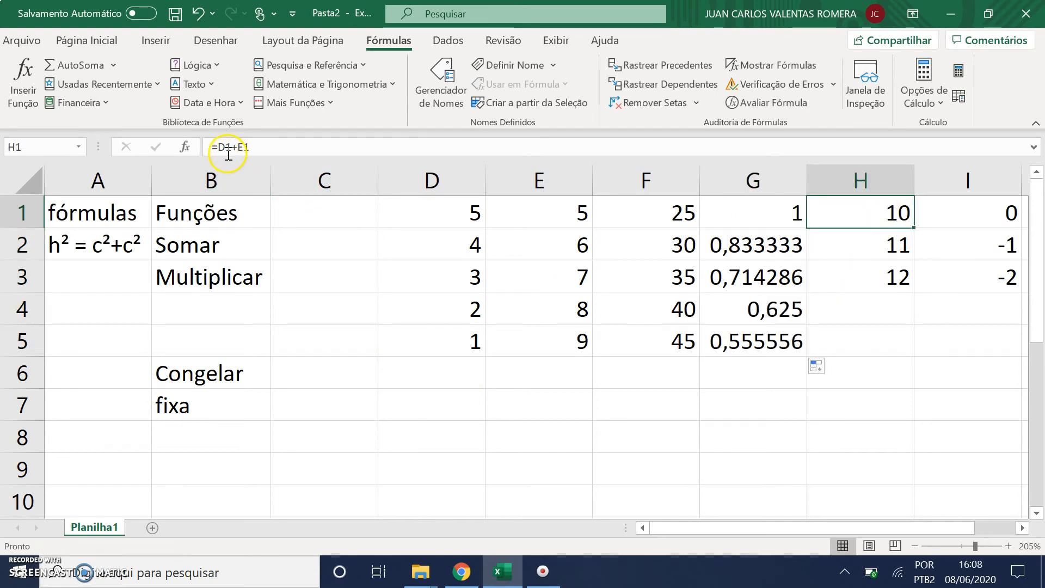
click(225, 147)
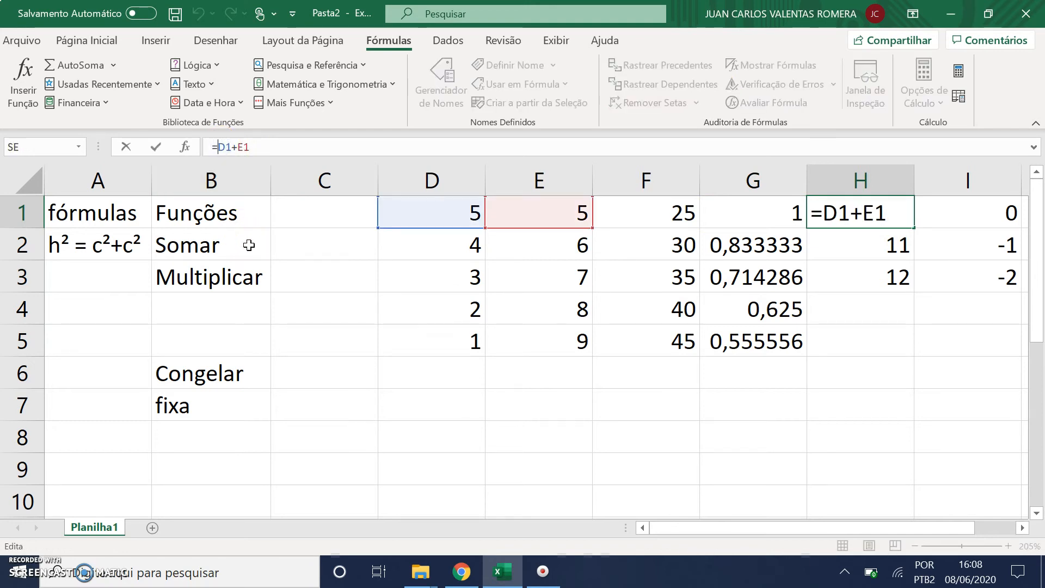
text($D)
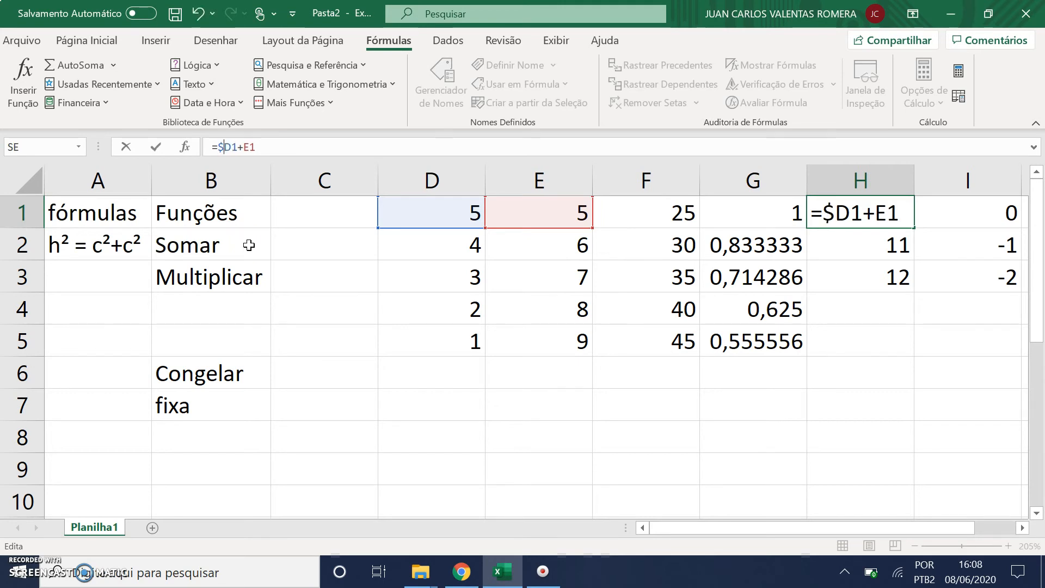
text($)
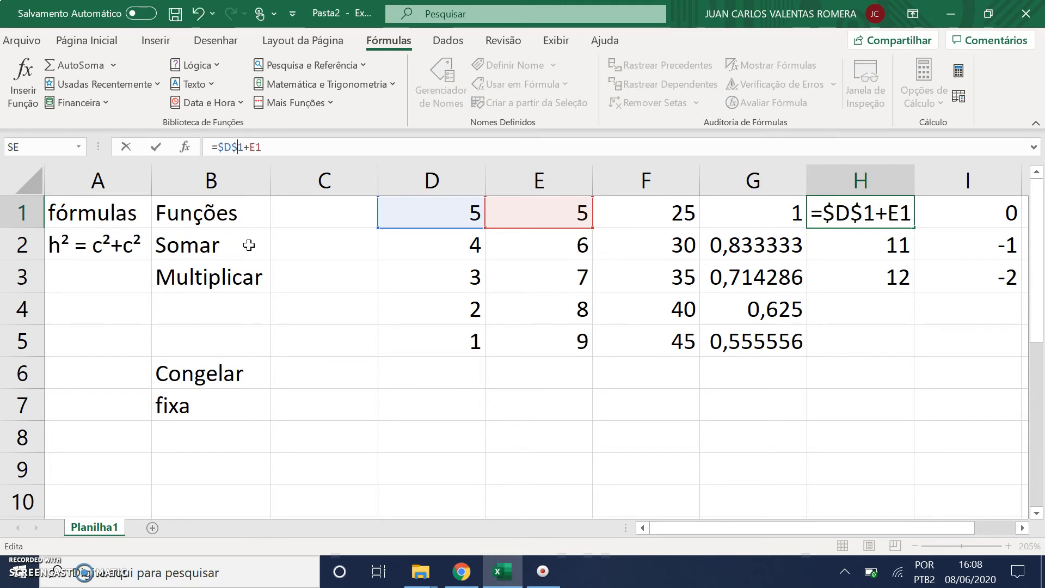
key(Return)
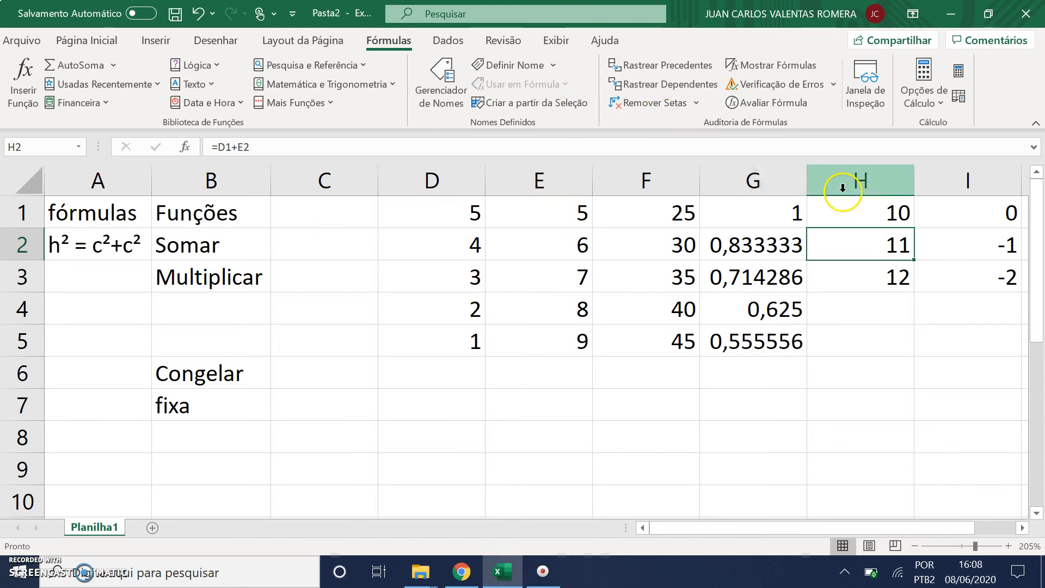
click(863, 206)
drag(914, 228, 899, 360)
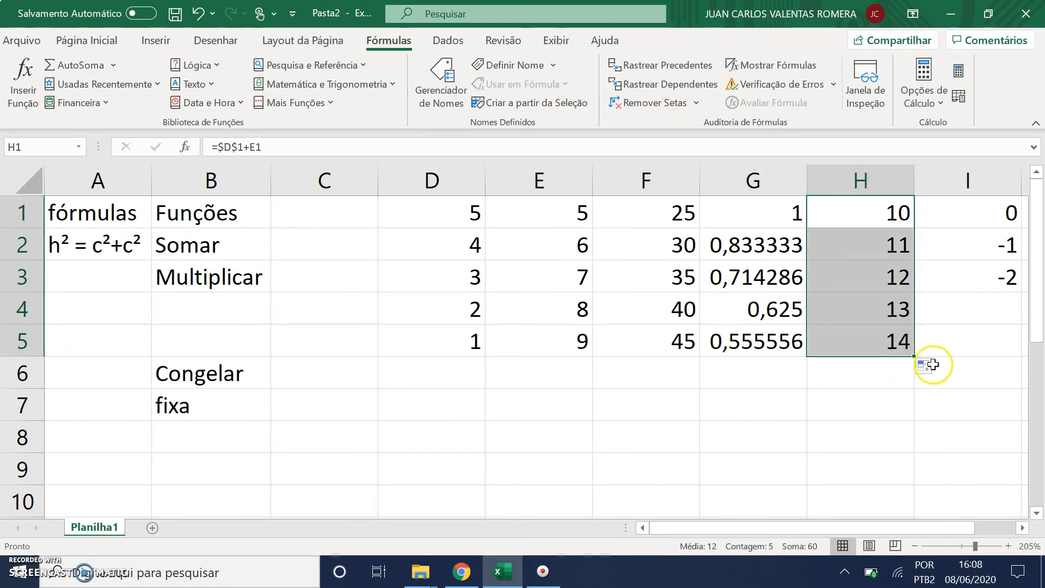
Change the I1 subtraction formula to =$D$1-E1 and fill it down through I5.
click(973, 227)
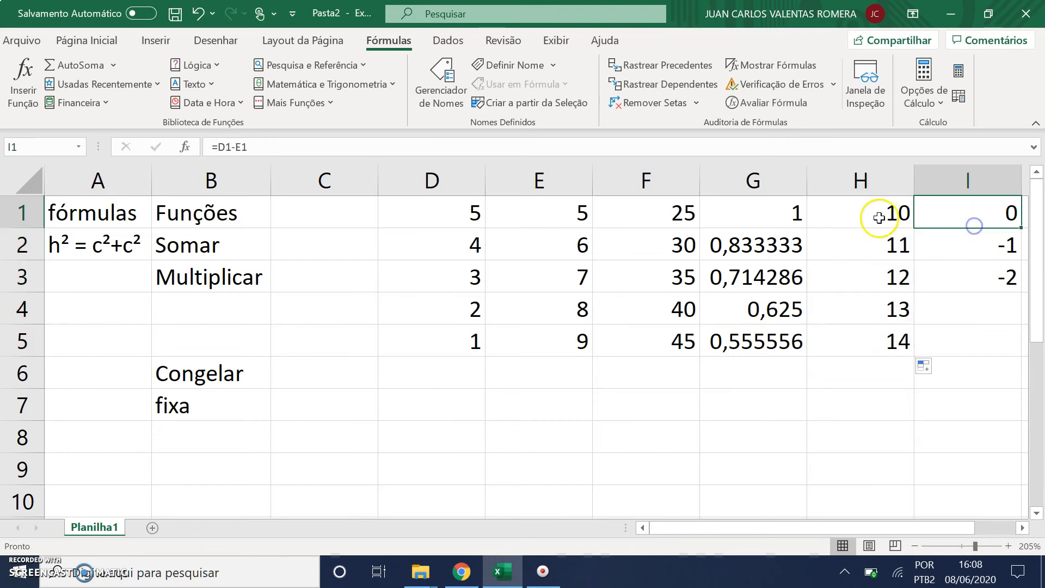
click(225, 147)
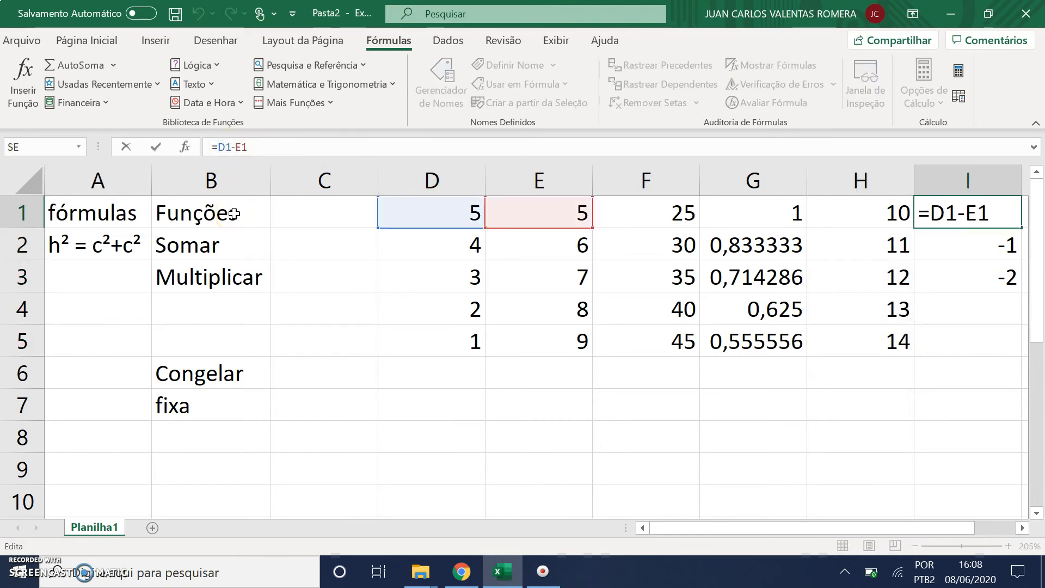
key(F4)
key(Return)
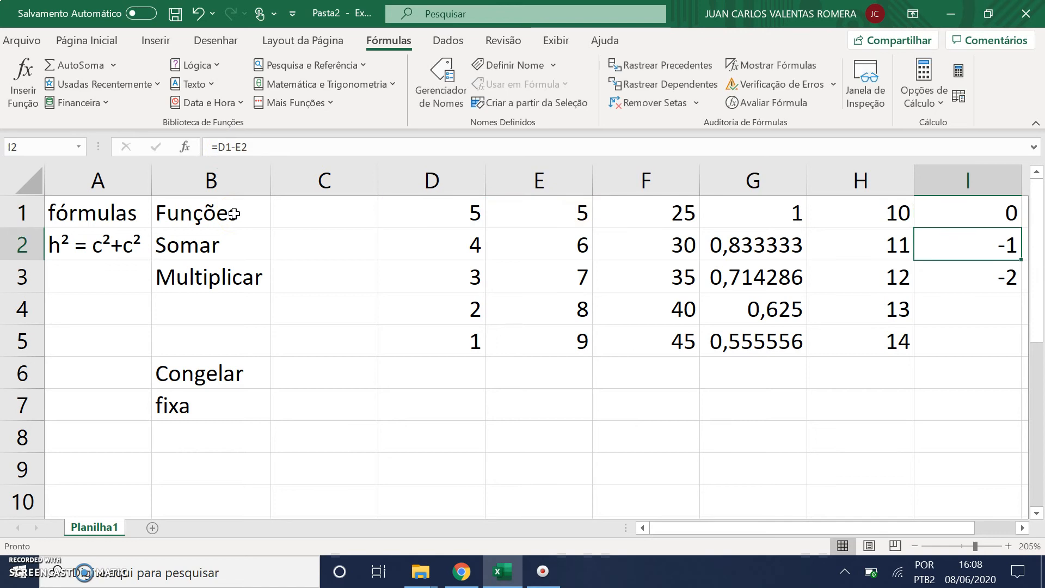
drag(958, 218, 982, 348)
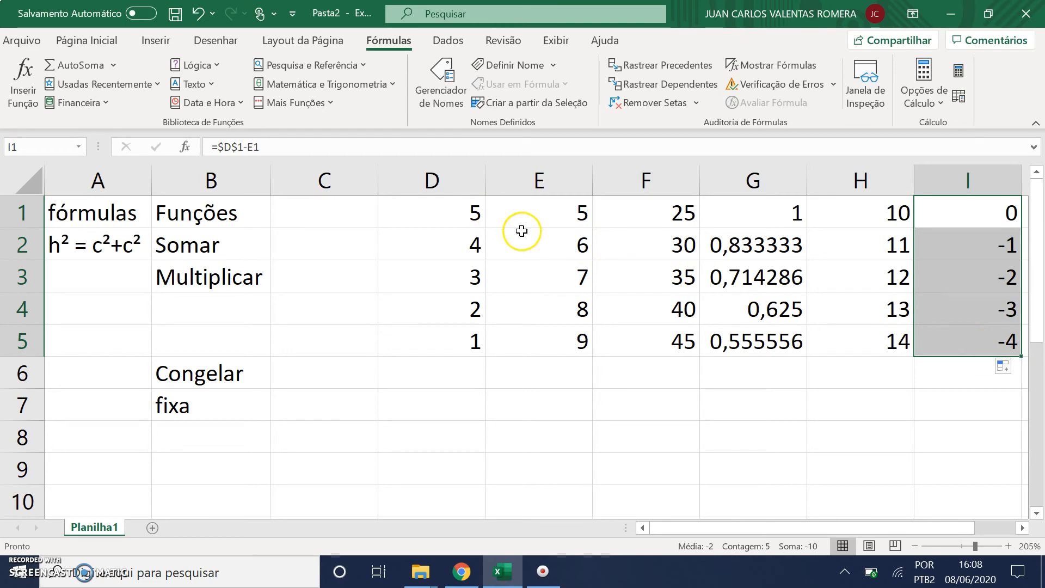
Apply all borders to the cells in range D1:I5.
drag(441, 212, 960, 341)
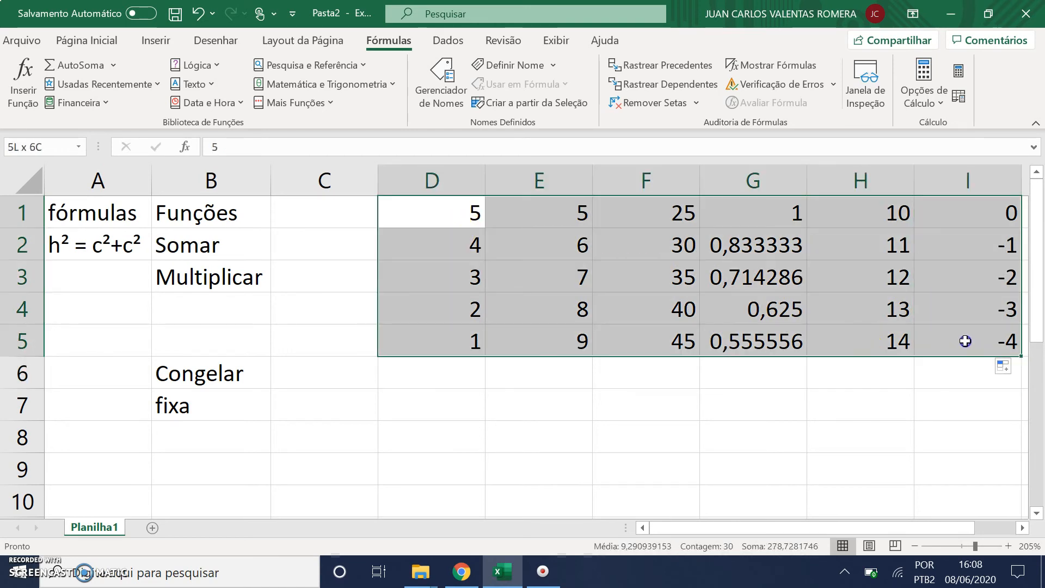
click(65, 42)
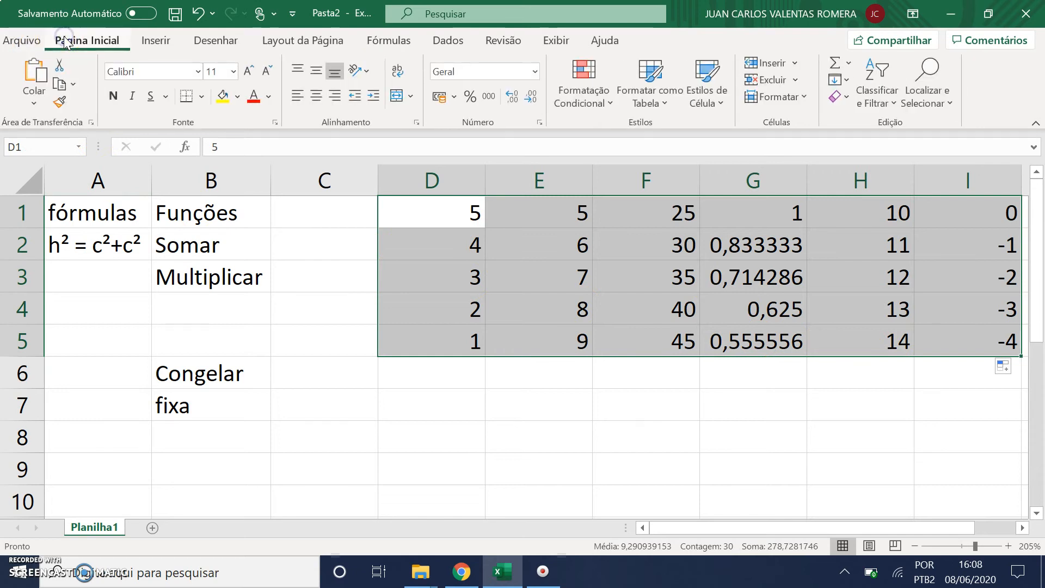
click(201, 96)
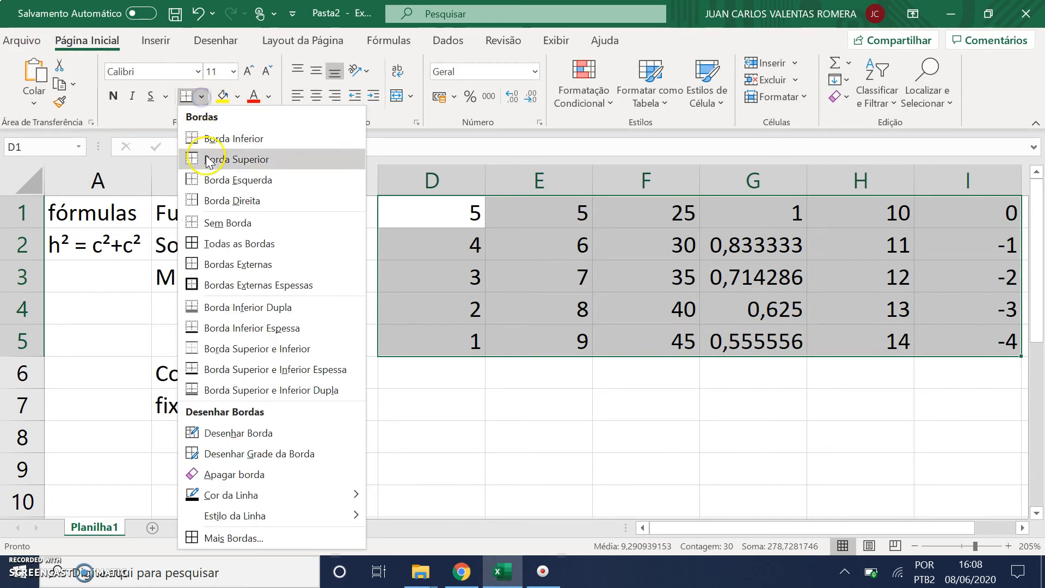
click(224, 243)
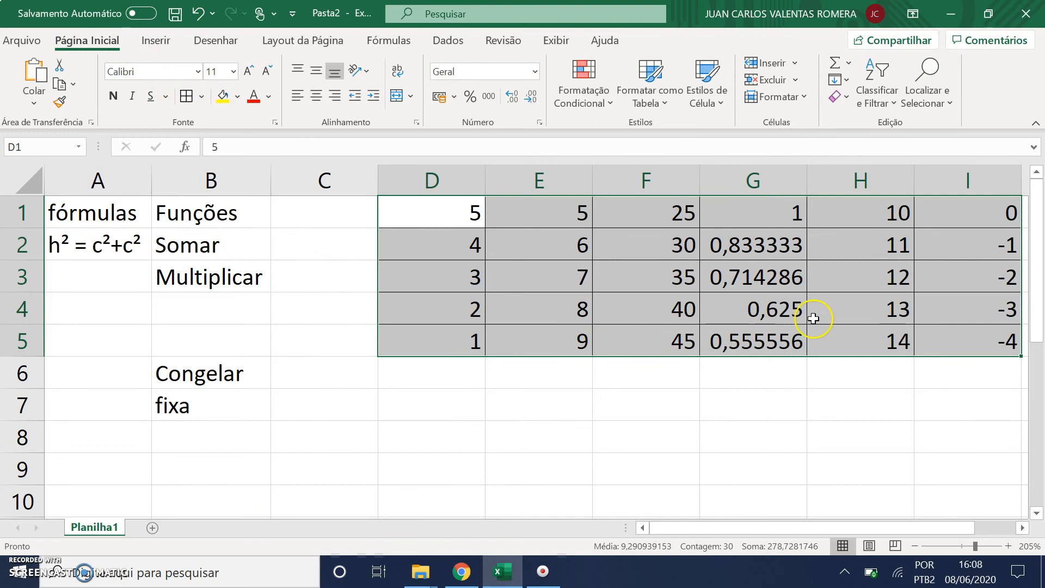
click(823, 267)
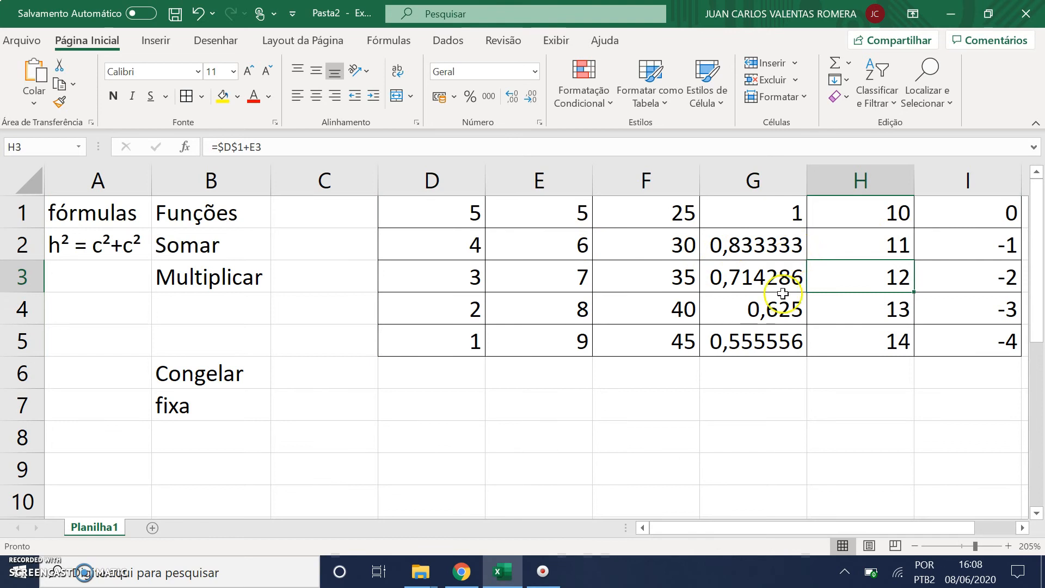
drag(441, 205, 460, 348)
click(469, 376)
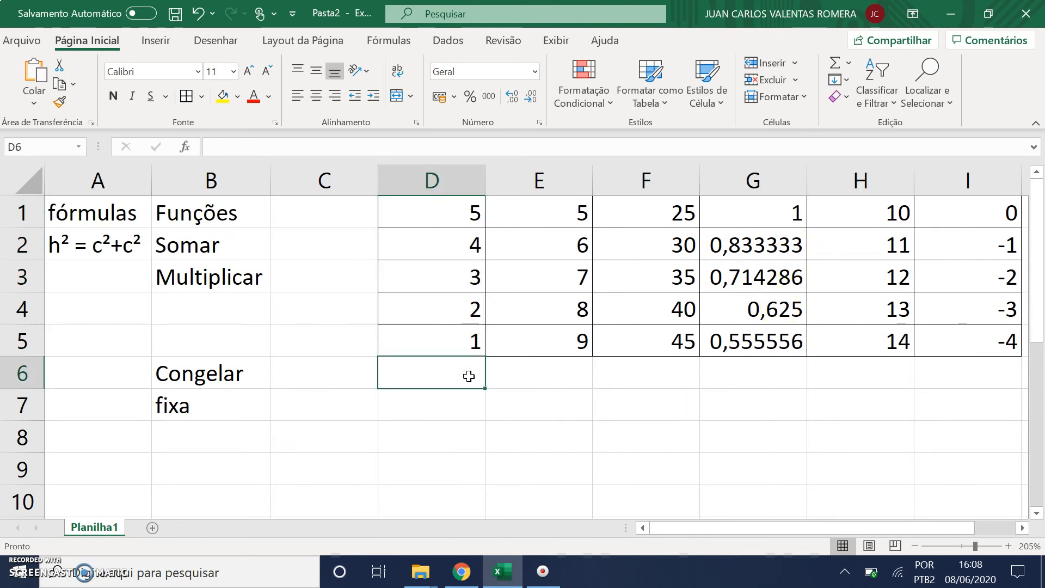
drag(634, 213, 626, 342)
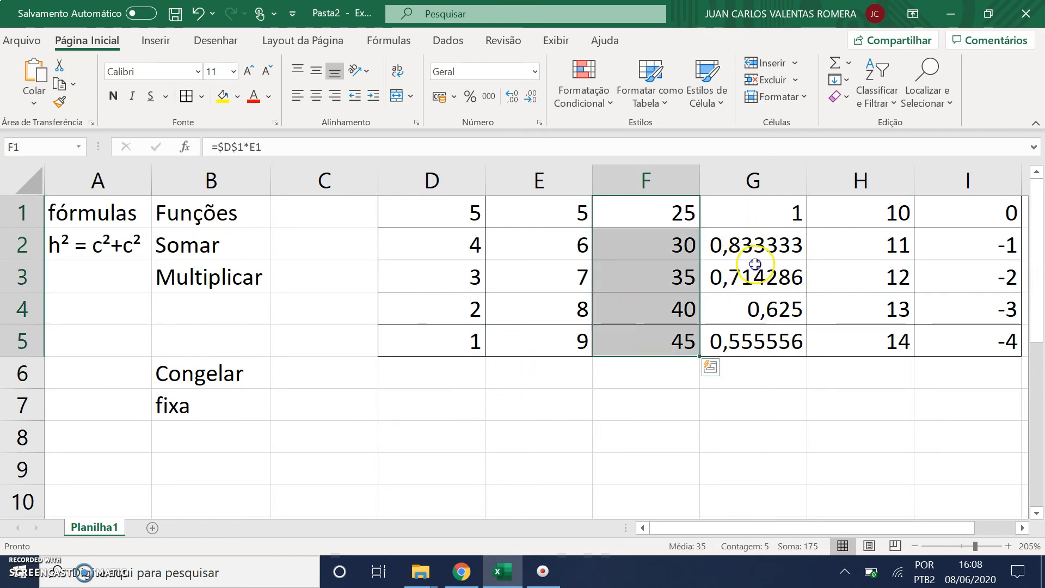
drag(755, 214, 756, 341)
drag(904, 218, 899, 373)
Apply all borders to D6:I6 and enter the row label "Somas" in C6.
drag(413, 372, 980, 373)
click(186, 98)
click(301, 364)
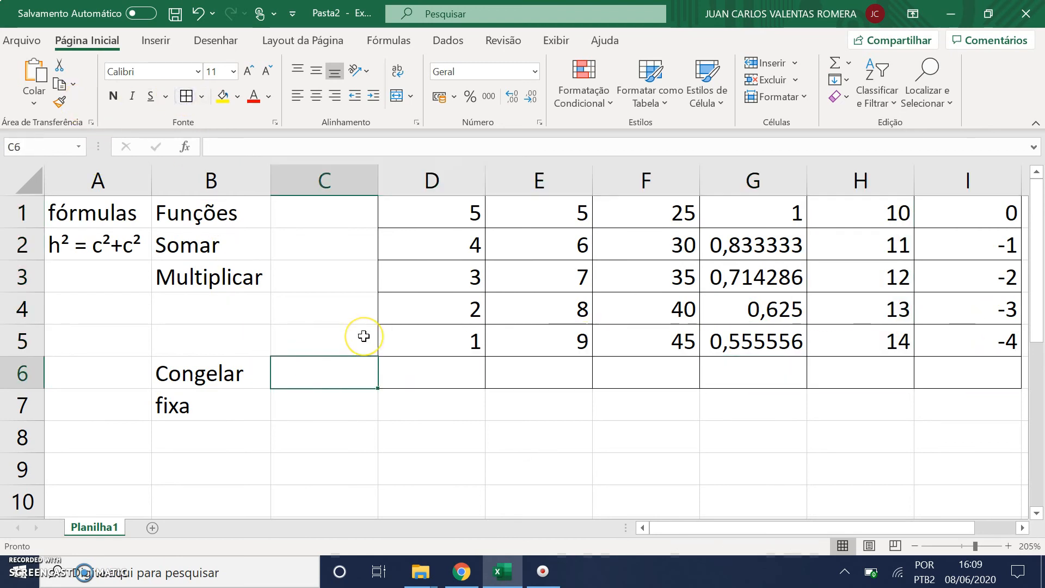
text(Somas)
key(Return)
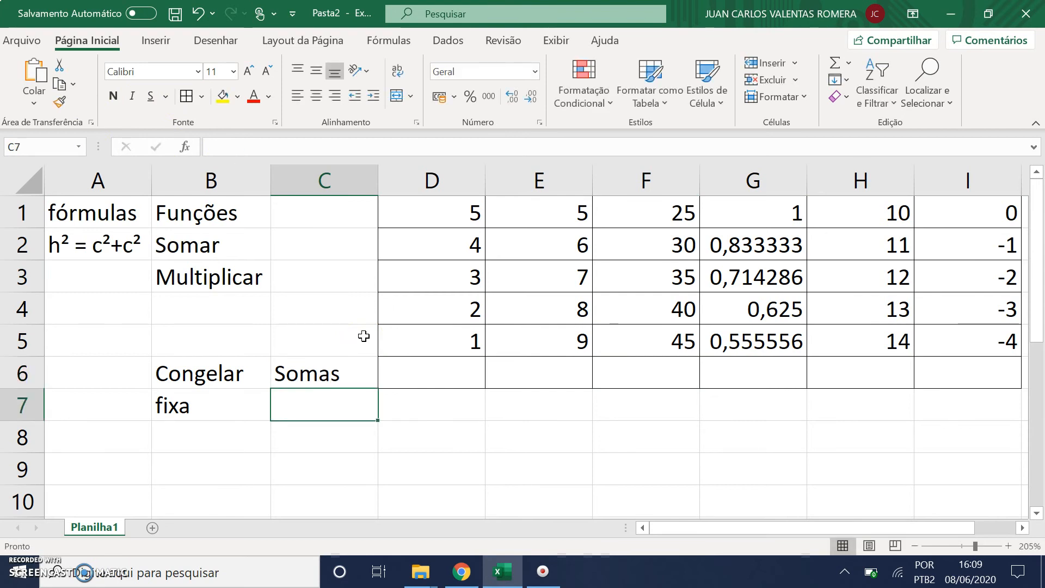
Total column D in D6 by adding the individual cells with the formula =D1+D2+D3+D4+D5.
click(409, 368)
text(=)
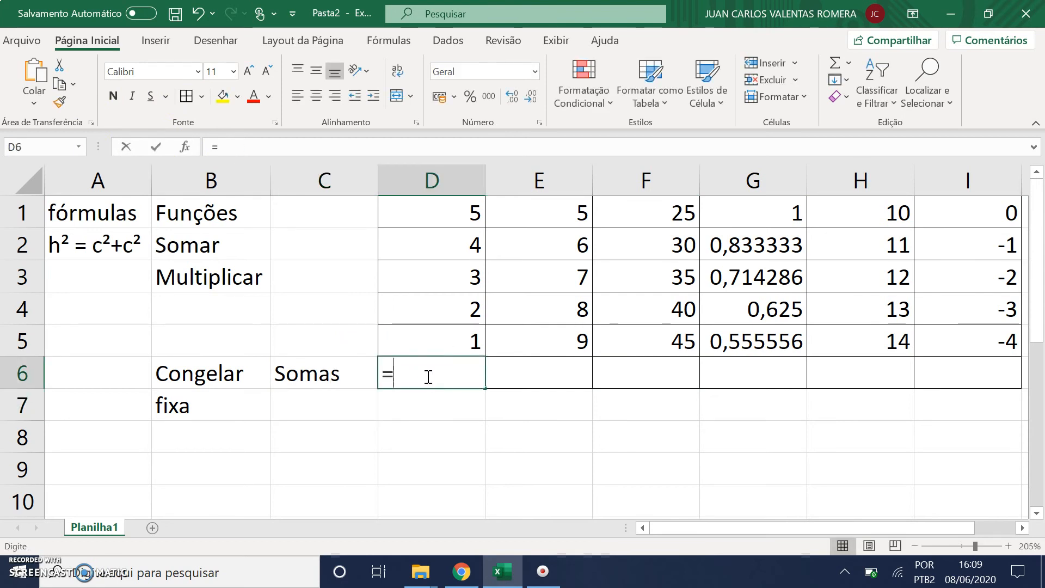
click(458, 213)
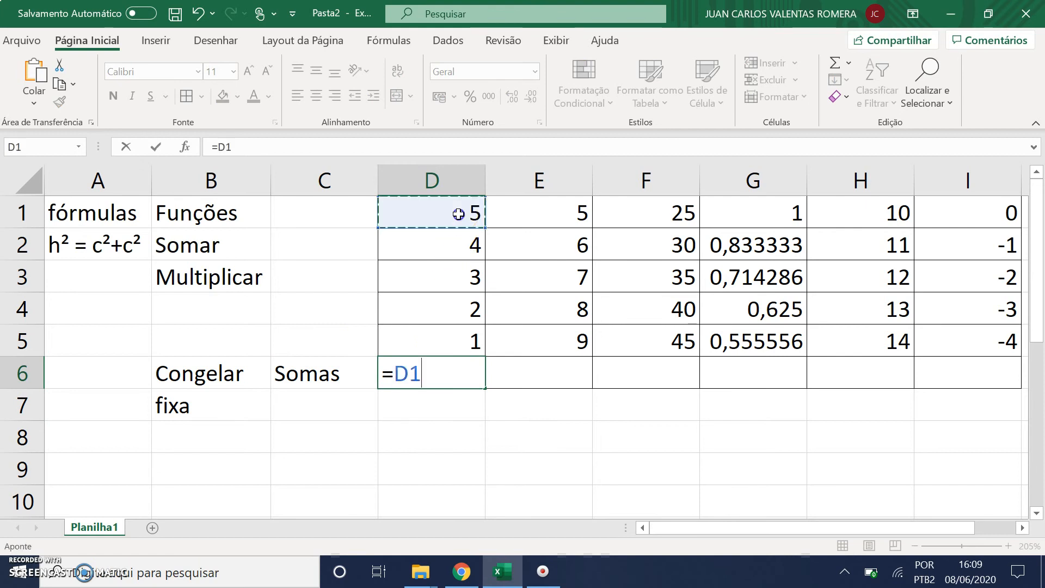
text(+)
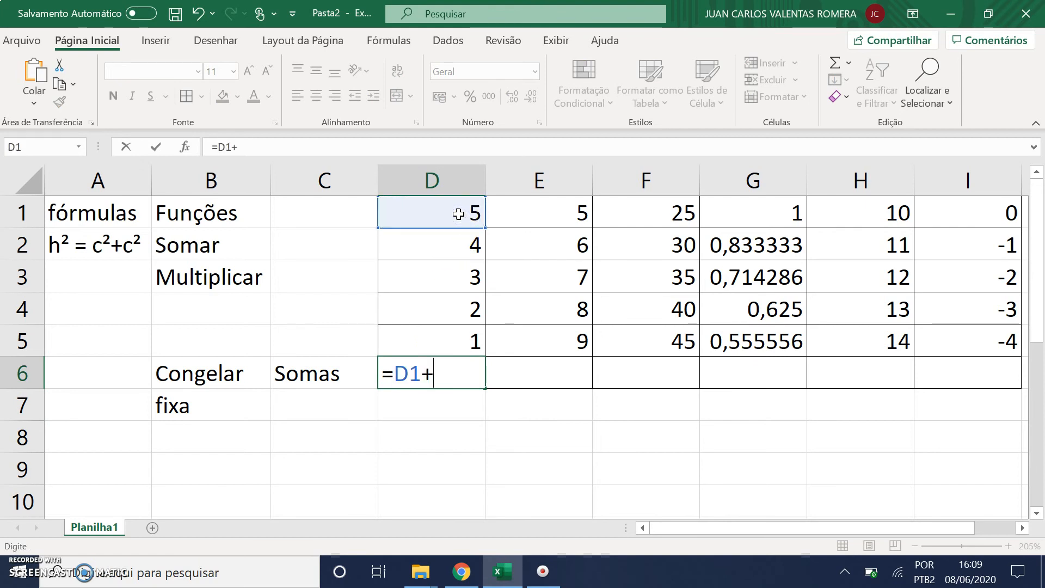
click(471, 248)
text(+)
click(471, 274)
text(+)
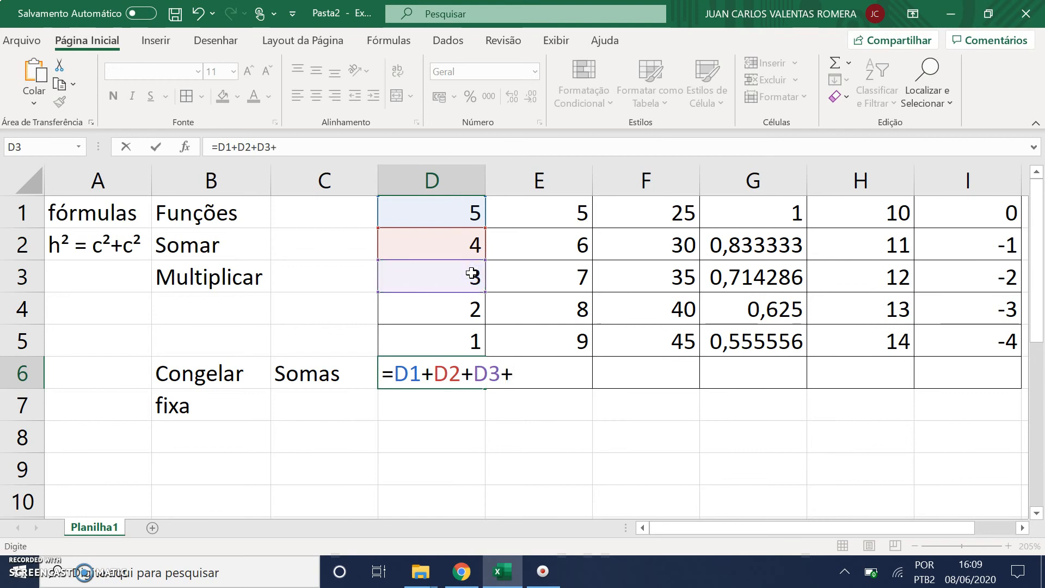
click(469, 308)
text(+)
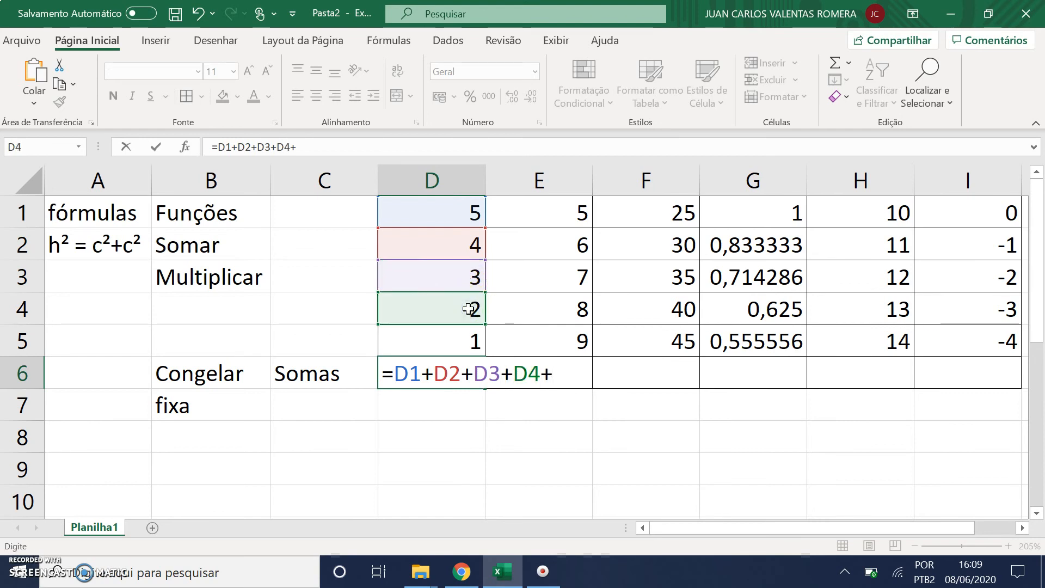
click(464, 337)
key(Return)
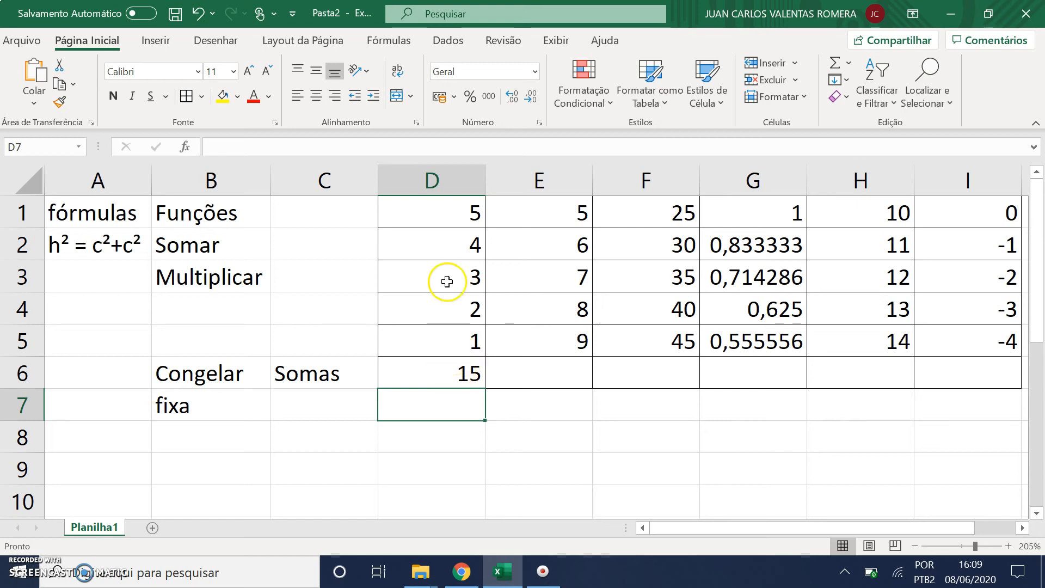
Replace the D6 formula with the AutoSum function =SOMA(D1:D5).
click(459, 209)
click(461, 244)
click(443, 375)
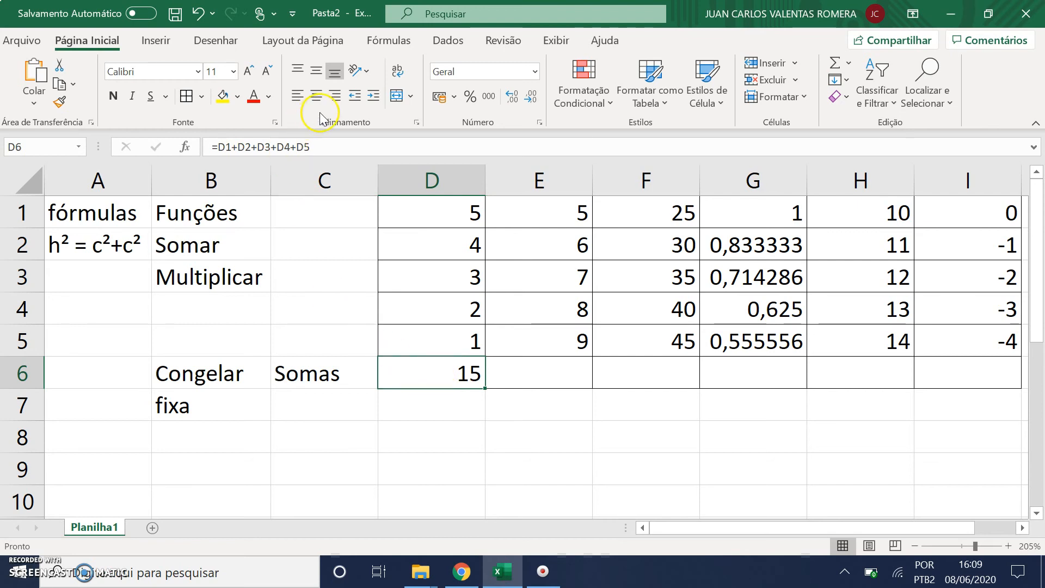
click(381, 47)
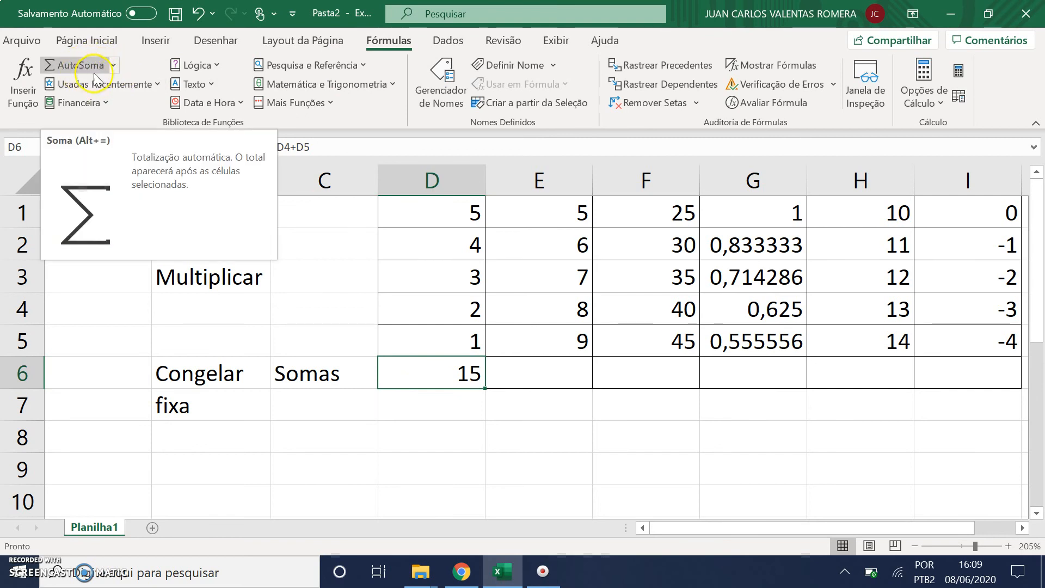
click(115, 66)
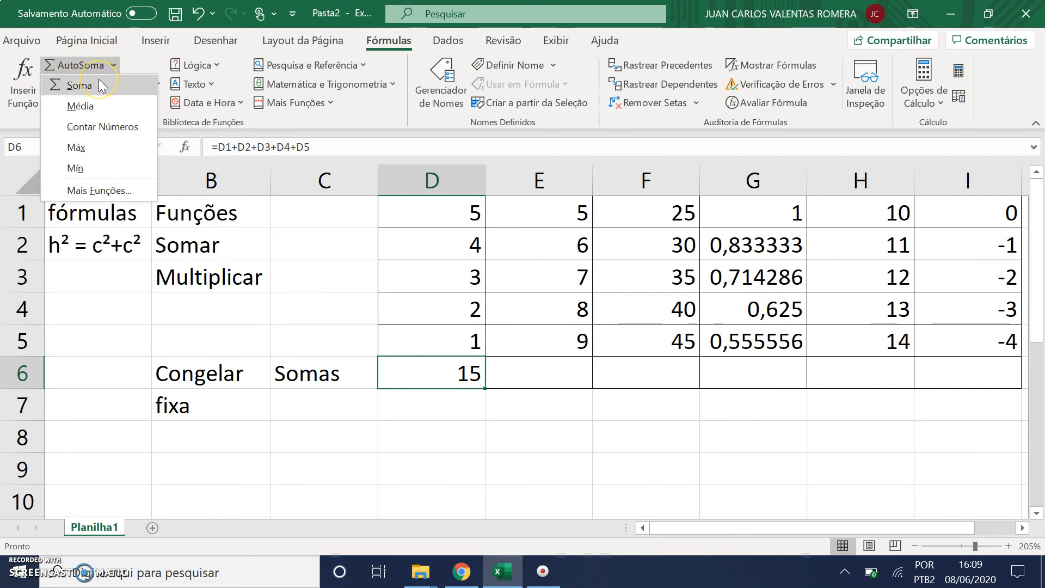
click(101, 86)
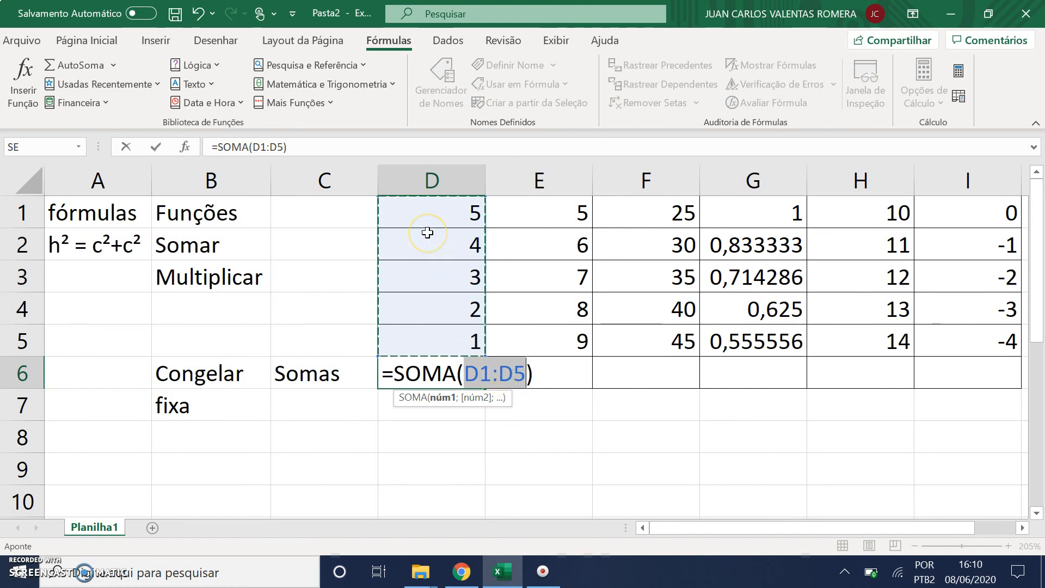
key(Return)
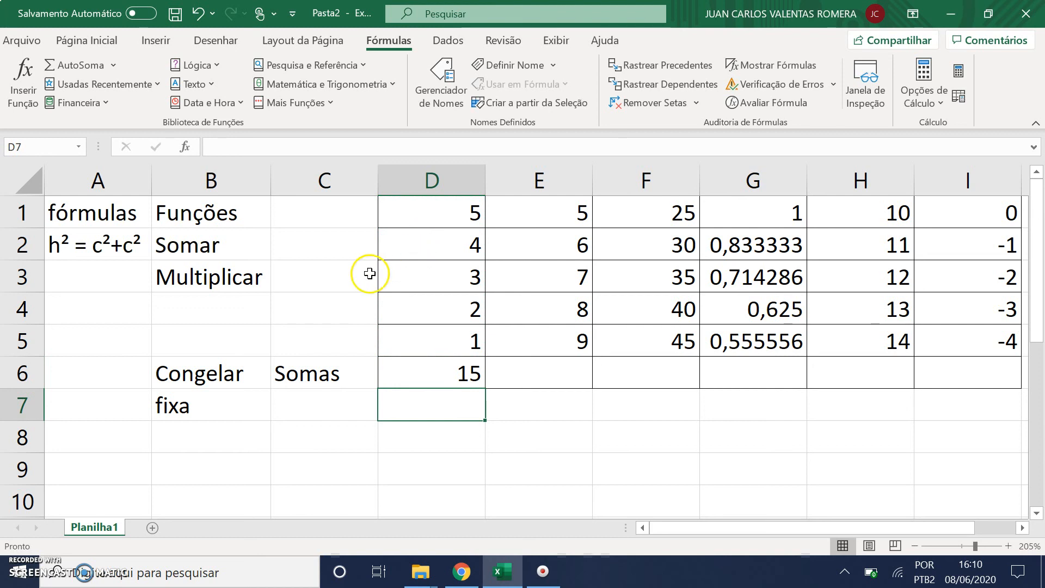
Total column E in E6 using AutoSum with =SOMA(E1:E5).
click(556, 367)
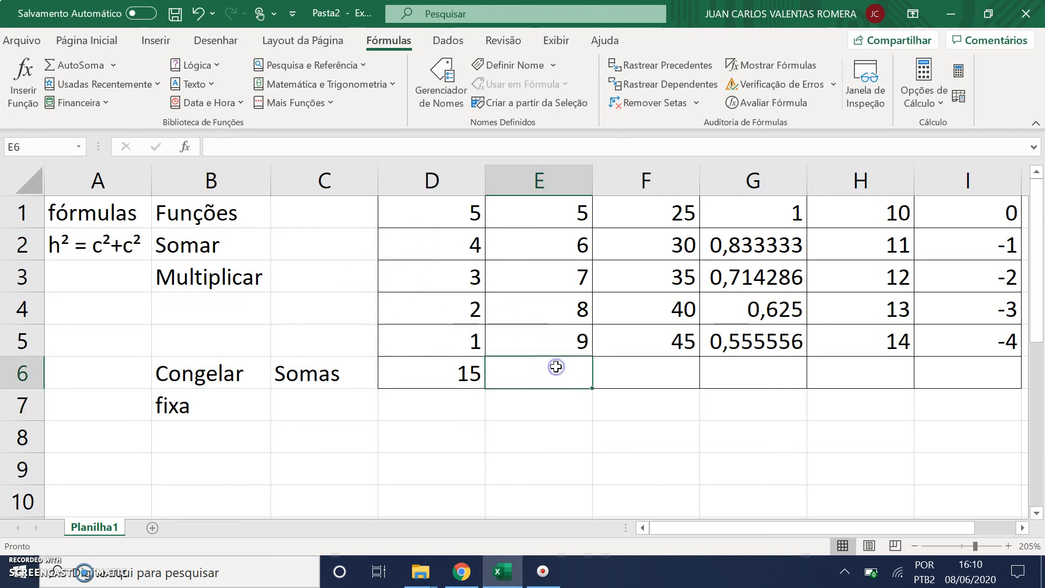
click(77, 66)
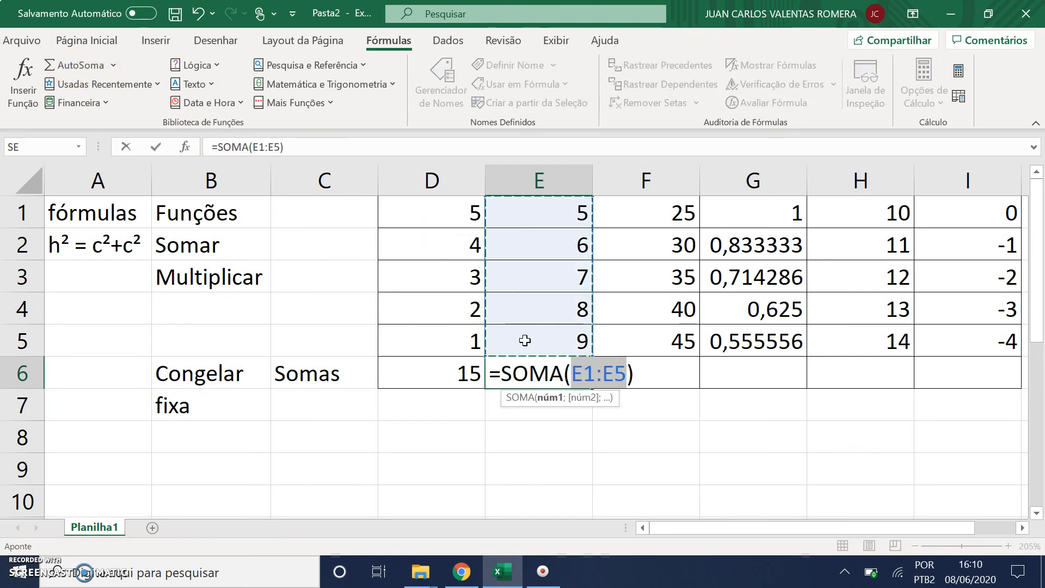
key(Return)
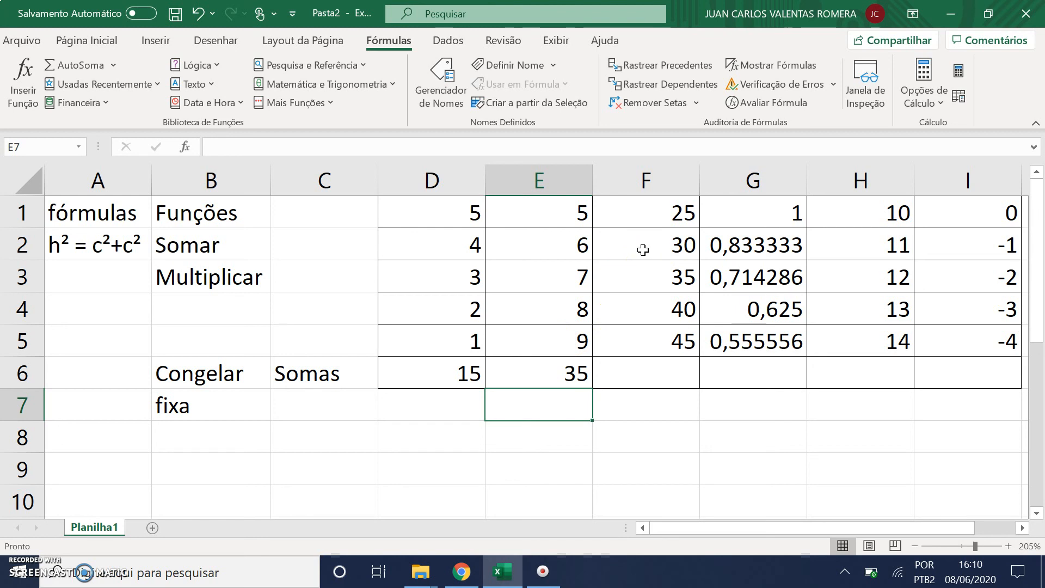
Fill the E6 sum function across row 6 through I6.
click(648, 361)
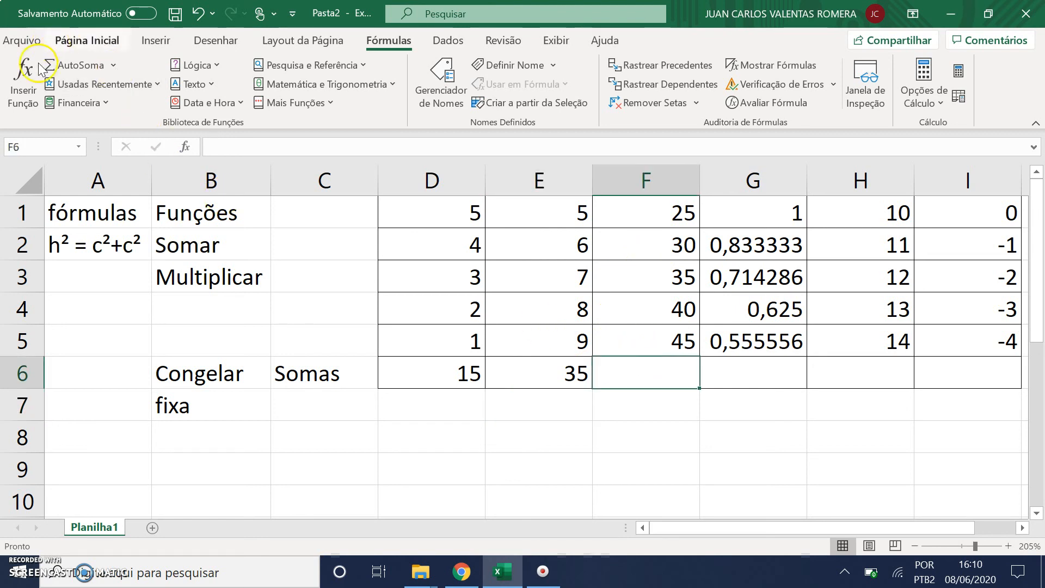
click(547, 376)
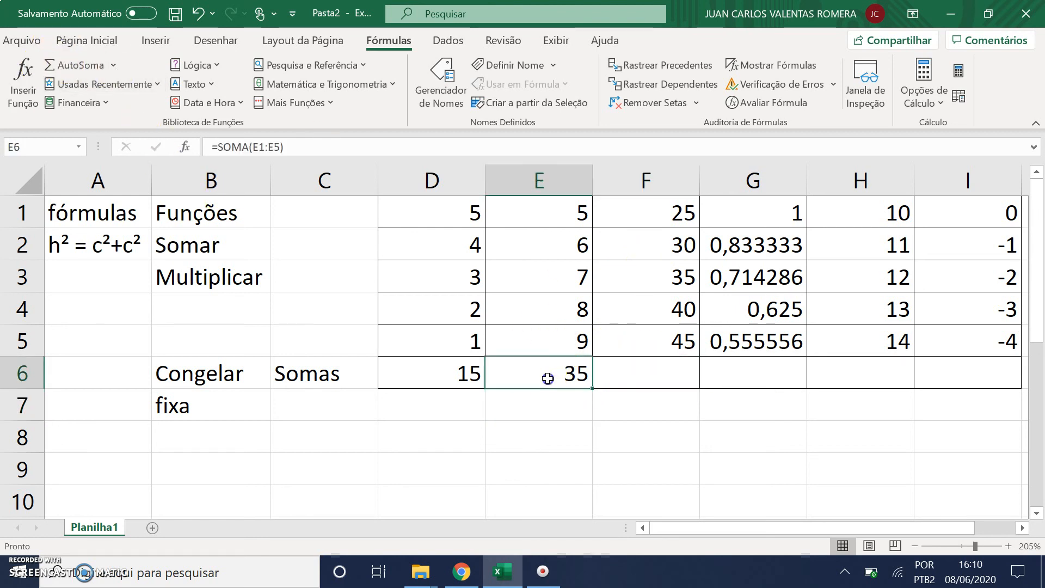
drag(597, 390, 991, 392)
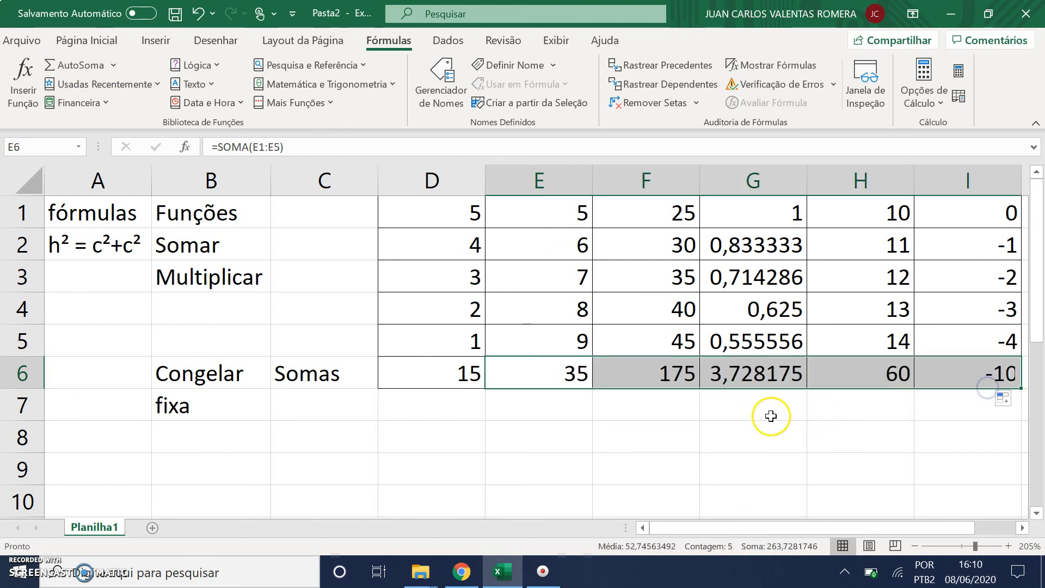
Check the SOMA ranges in E6 through I6 against the columns they total, and revisit the fórmulas and Funções headings.
click(560, 378)
click(620, 377)
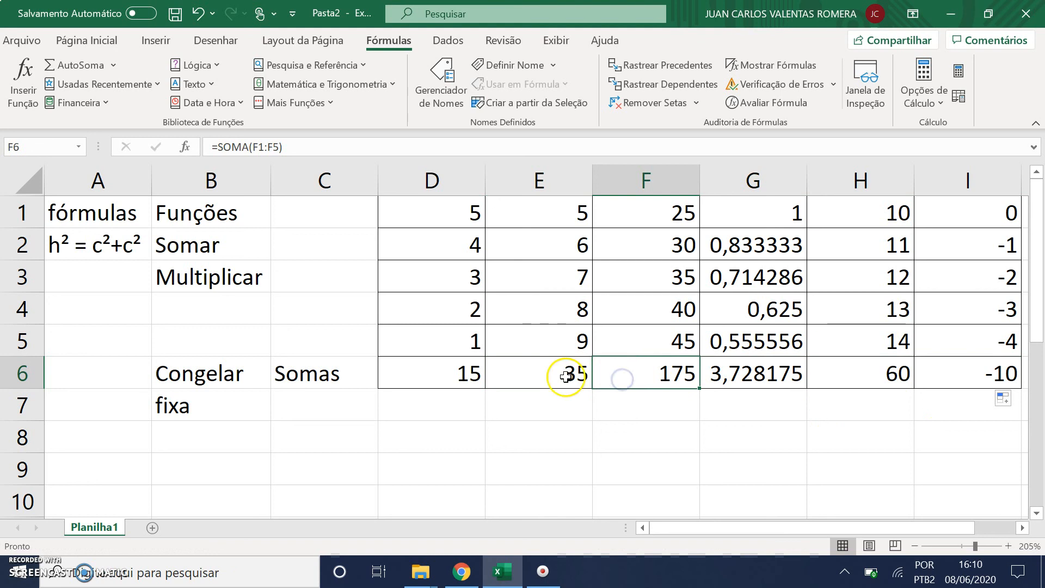
click(542, 373)
drag(630, 214, 630, 350)
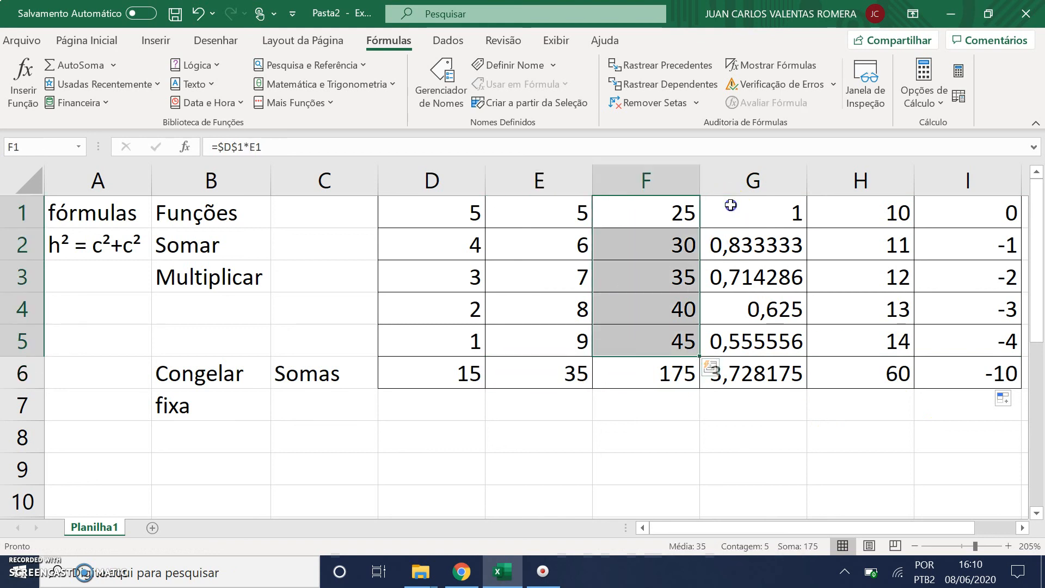
drag(730, 205, 734, 318)
drag(736, 358, 736, 348)
drag(838, 212, 840, 345)
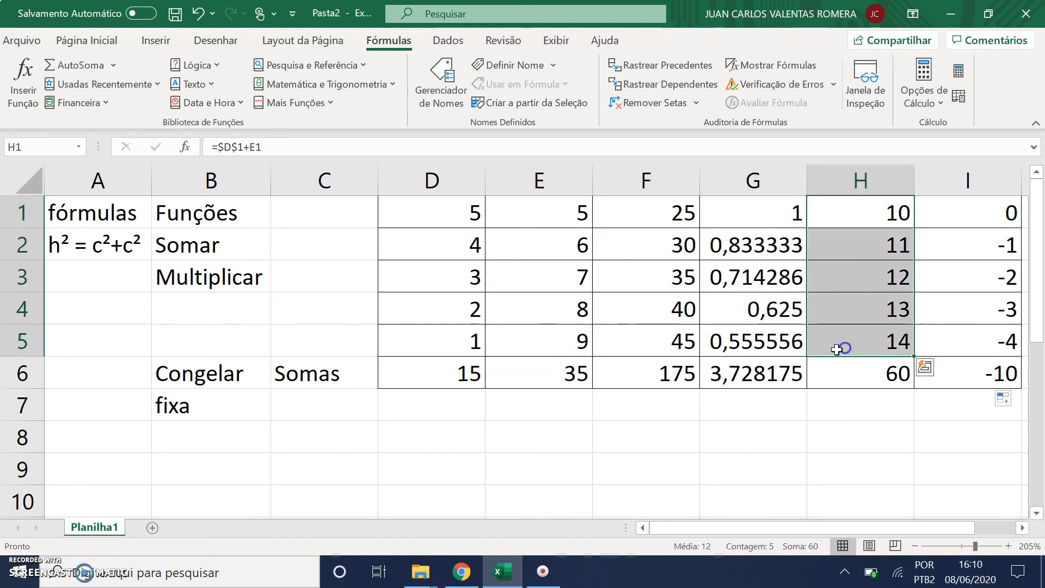
click(591, 373)
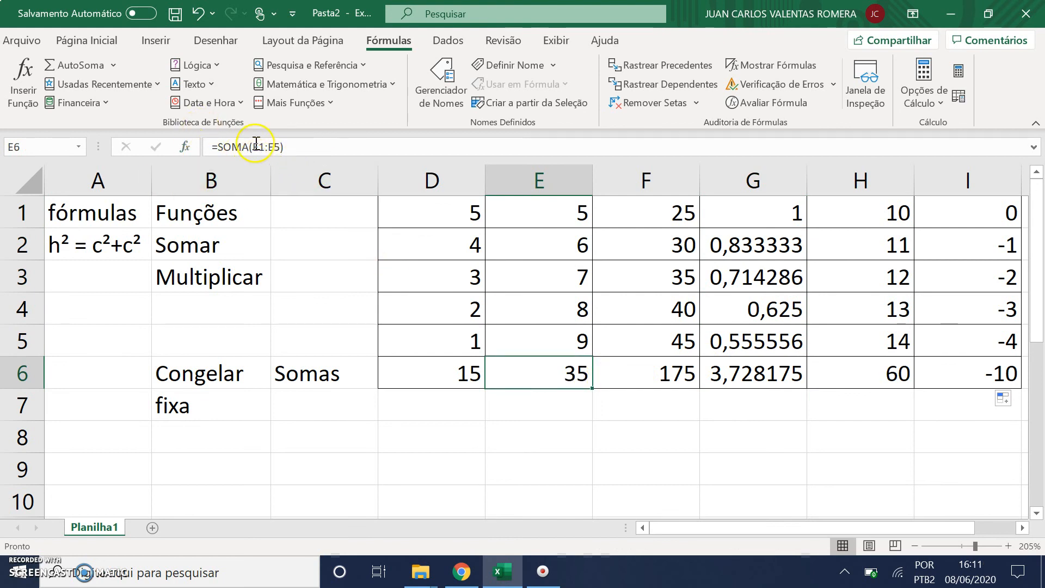
click(643, 375)
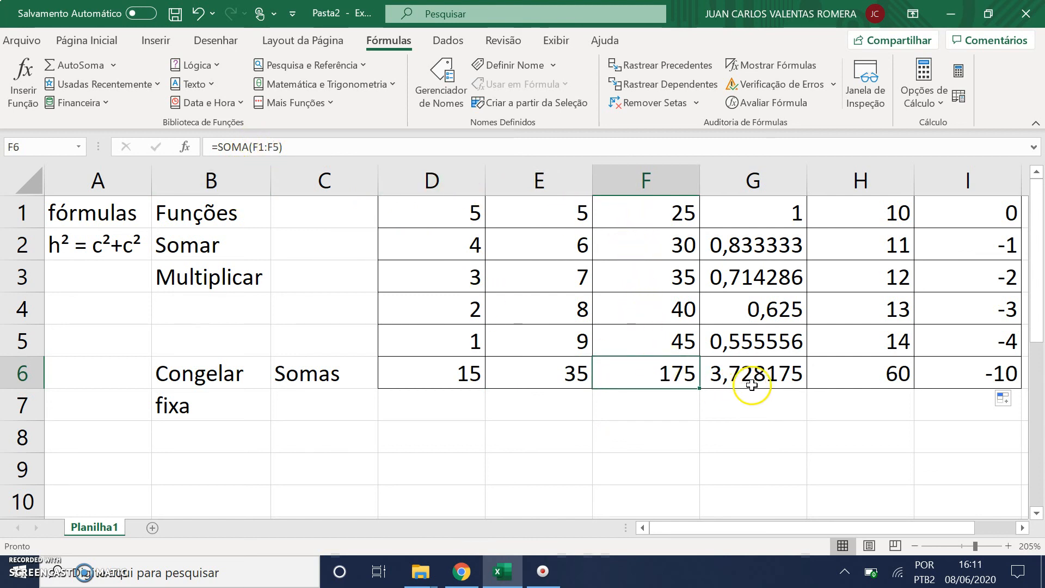
click(751, 384)
click(865, 372)
click(977, 369)
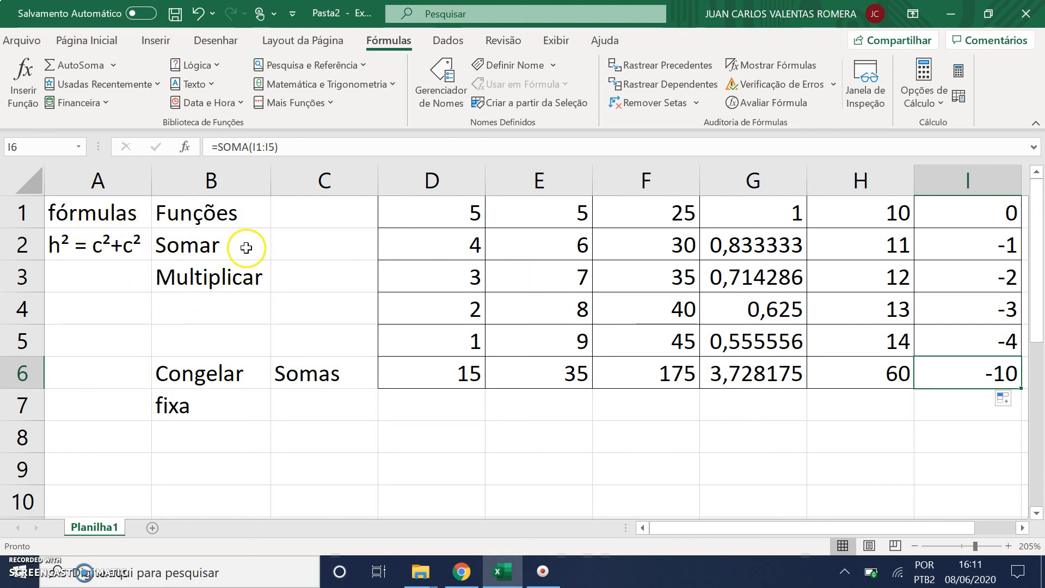
click(112, 214)
click(210, 220)
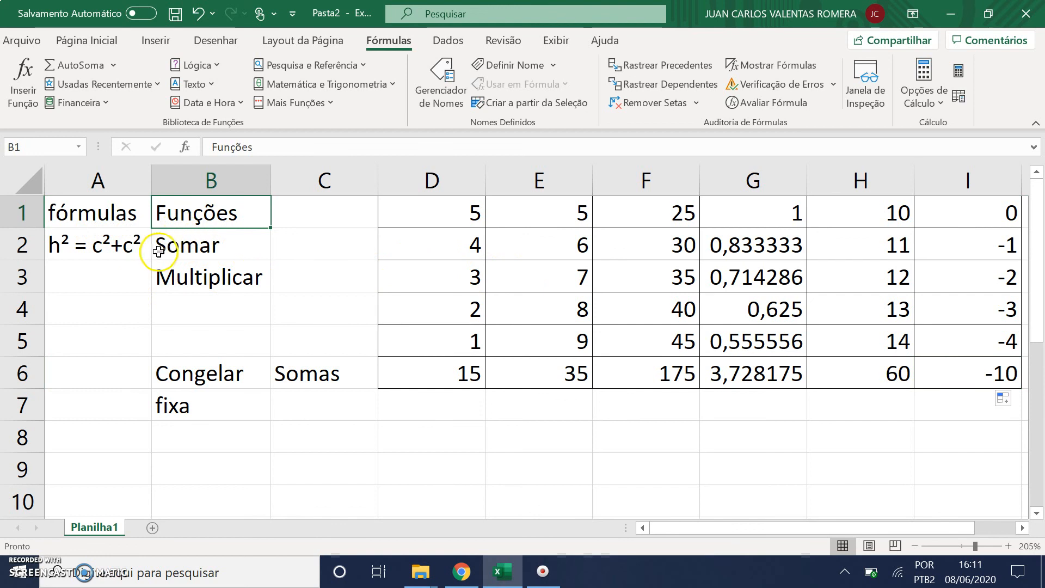